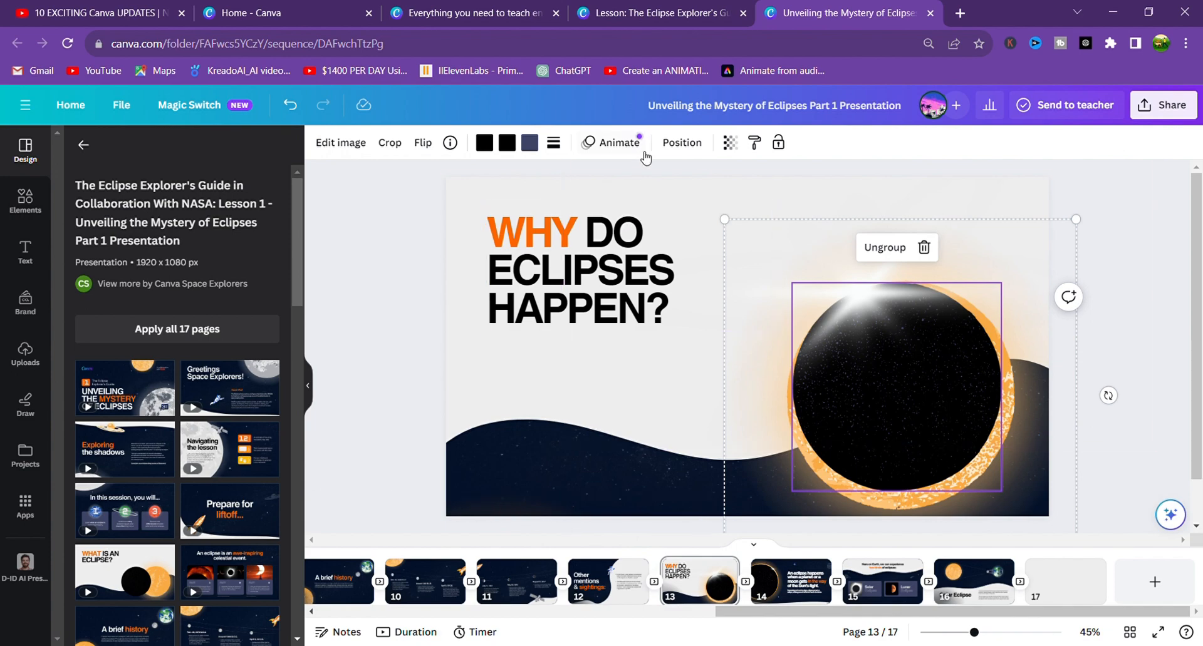
Review the Eclipse Explorer's Guide lesson's activity list and the options for adding the next activity
left_click(639, 15)
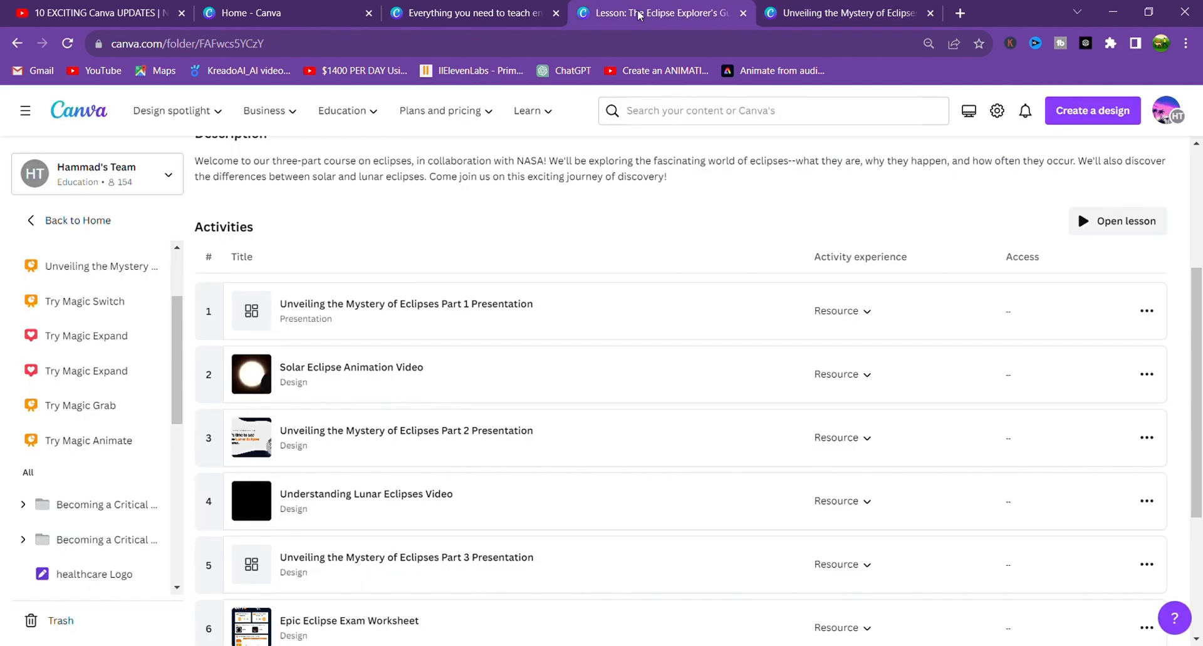
scroll(503, 403, "down", 4)
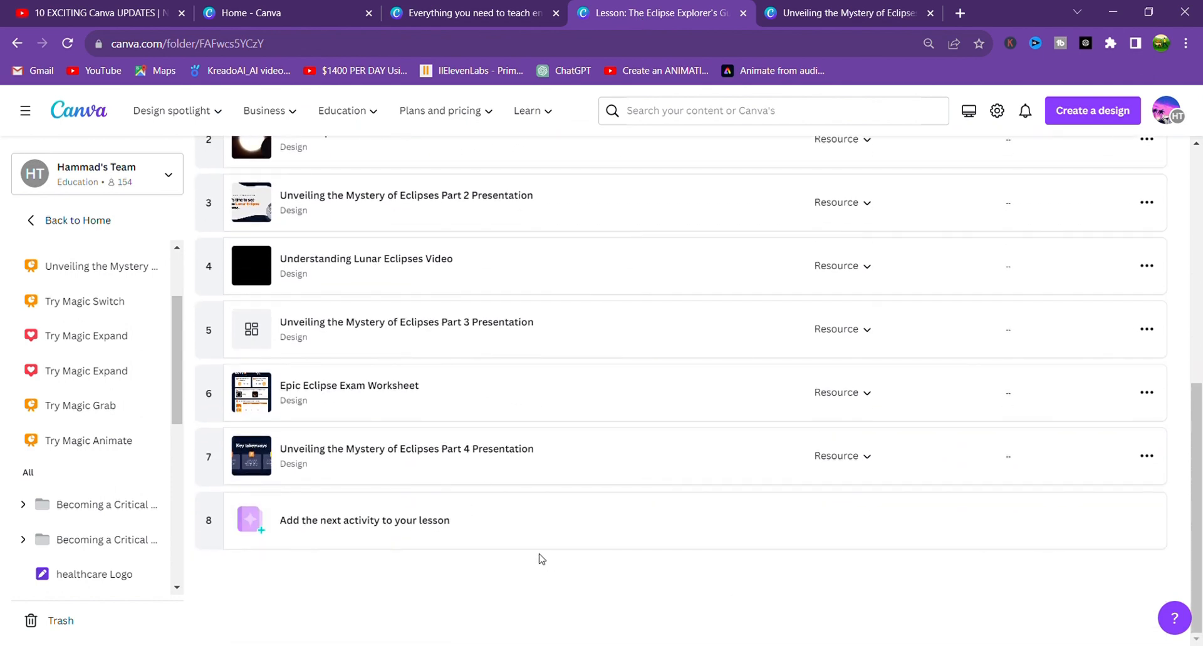
scroll(540, 559, "up", 3)
scroll(594, 609, "down", 3)
left_click(426, 527)
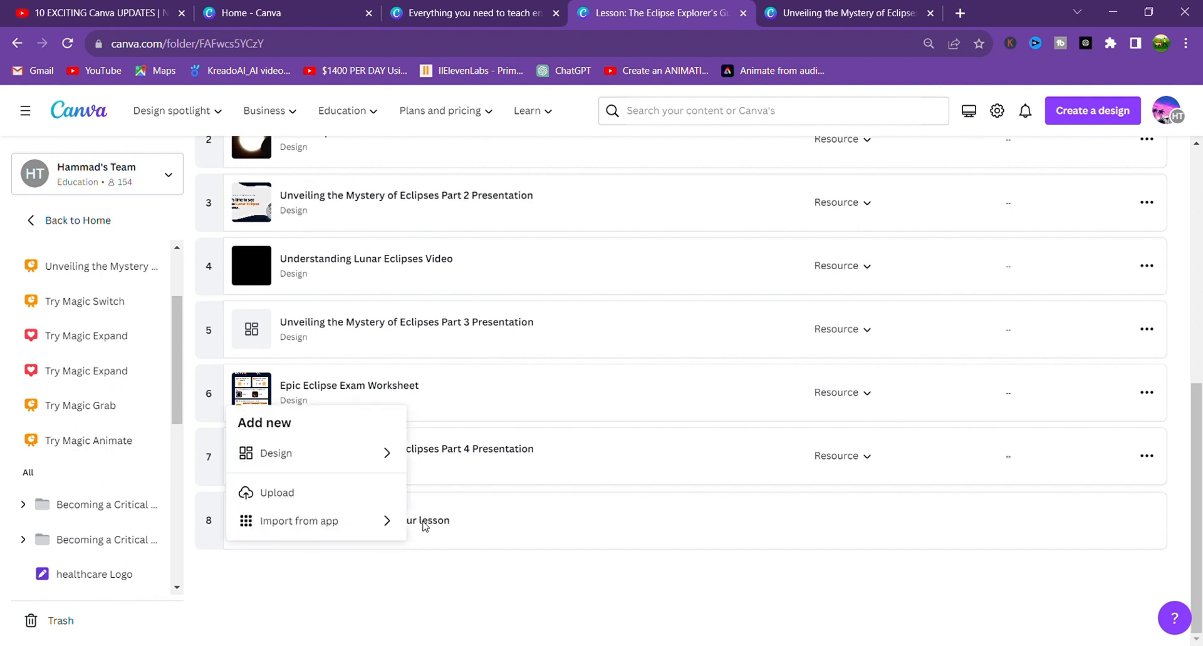
left_click(484, 529)
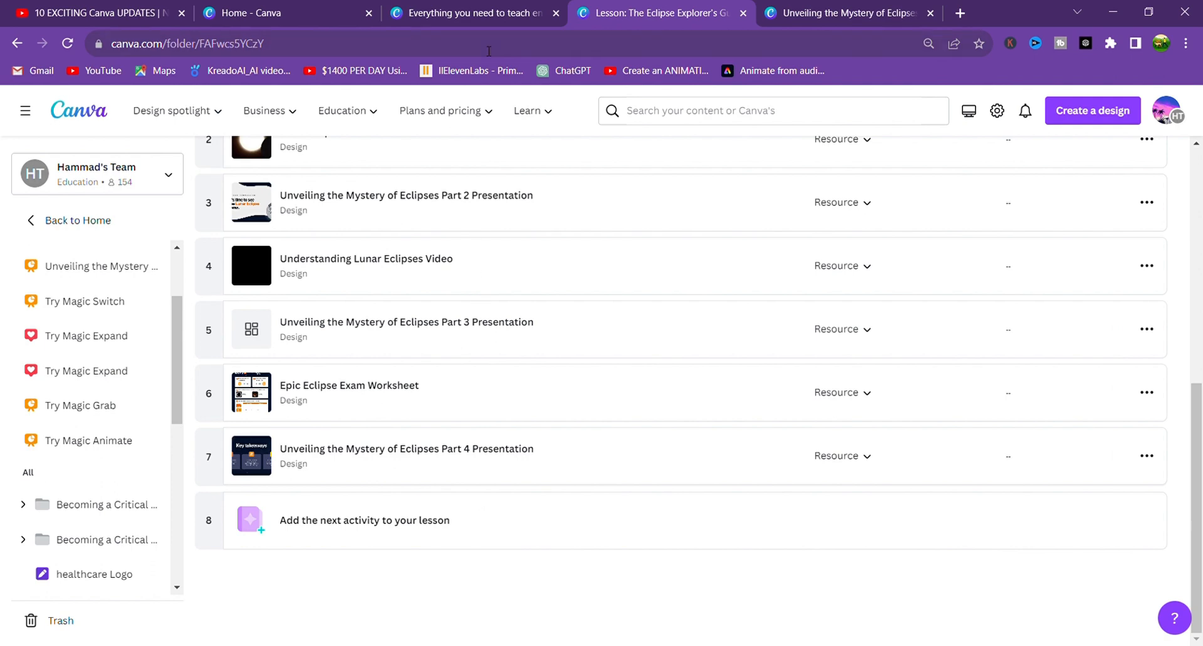
Open the Try Magic Animate sample presentation from the newest features on the home page
left_click(461, 7)
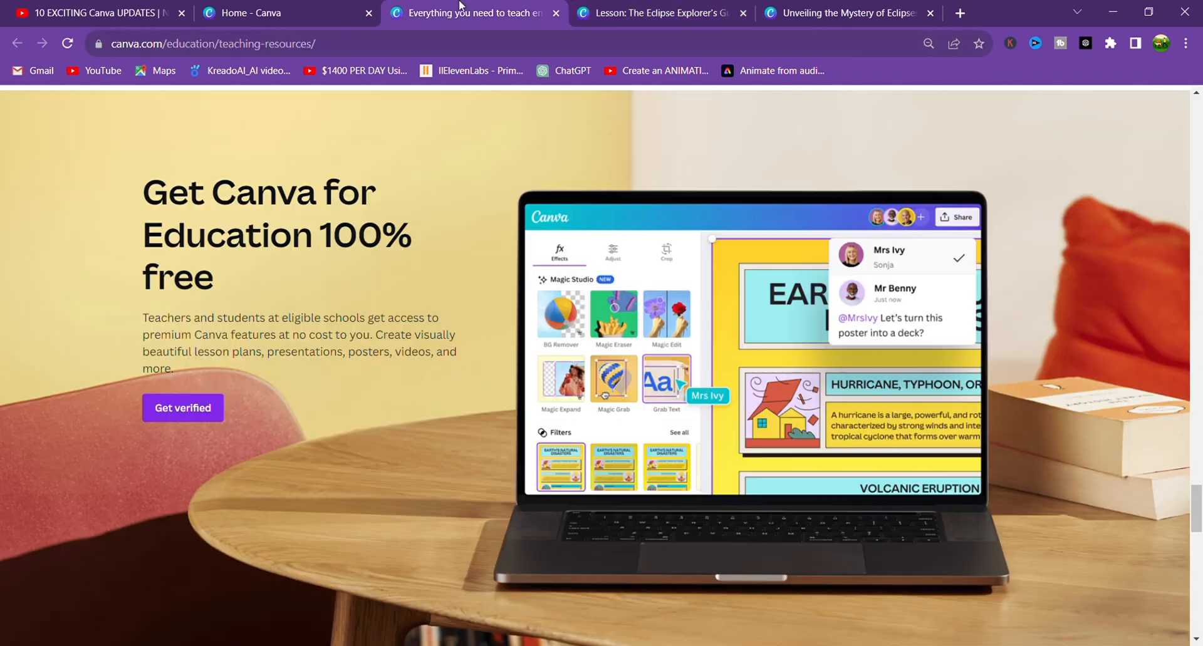
left_click(311, 7)
scroll(594, 611, "down", 4)
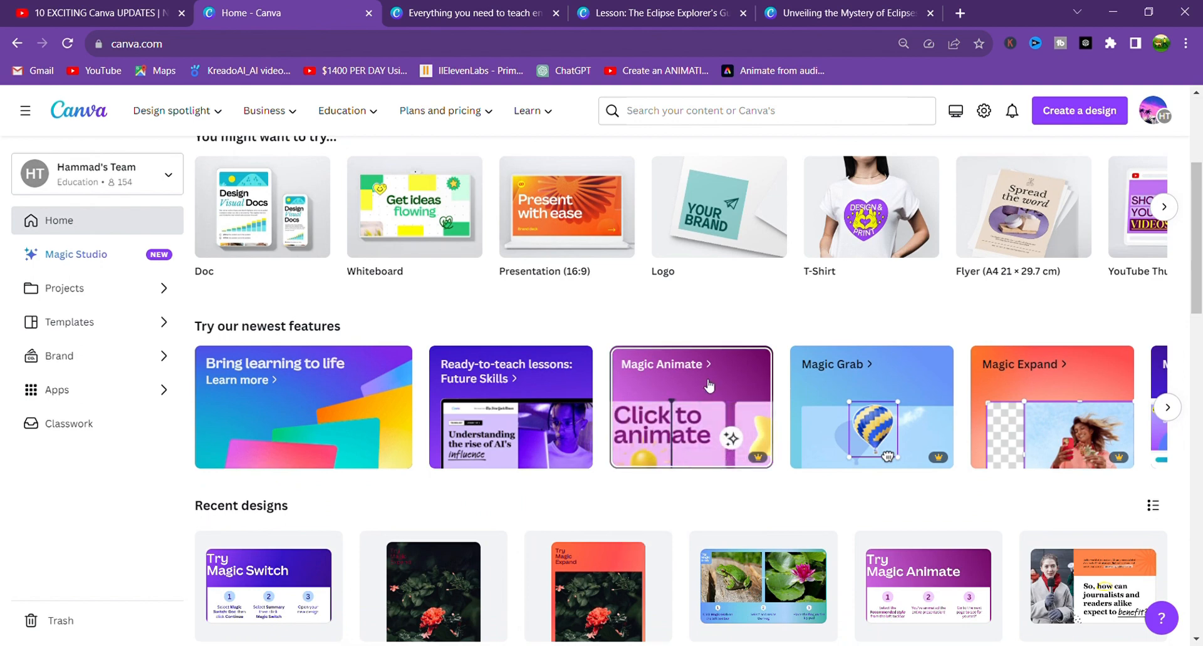
left_click(708, 386)
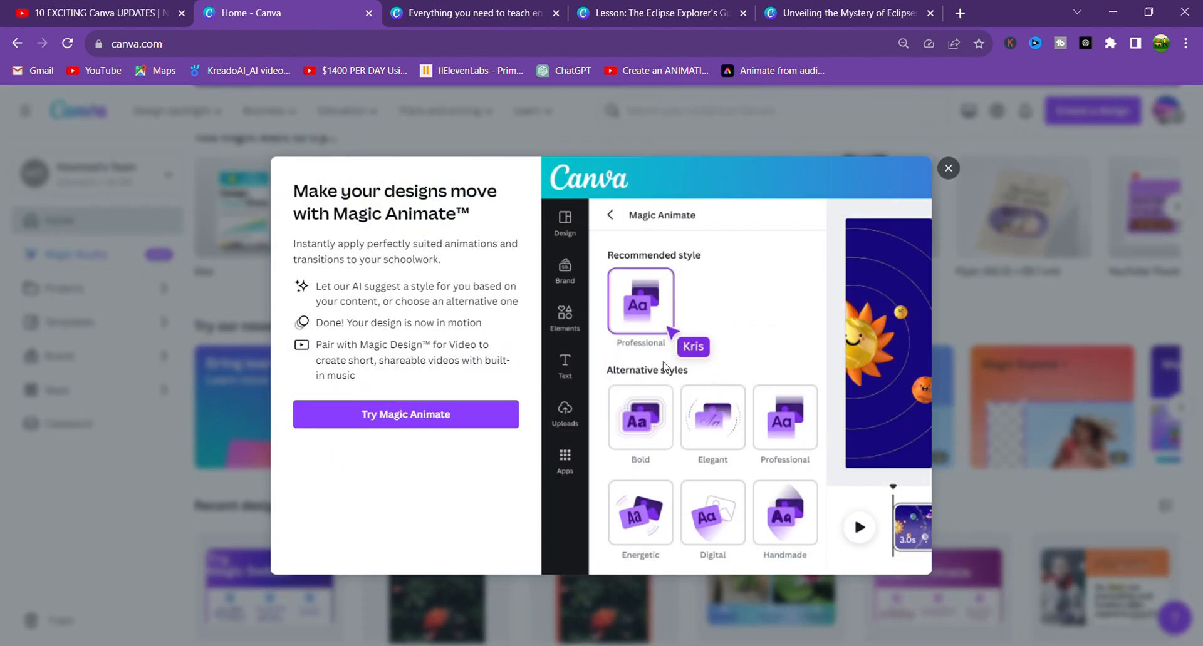
left_click(461, 415)
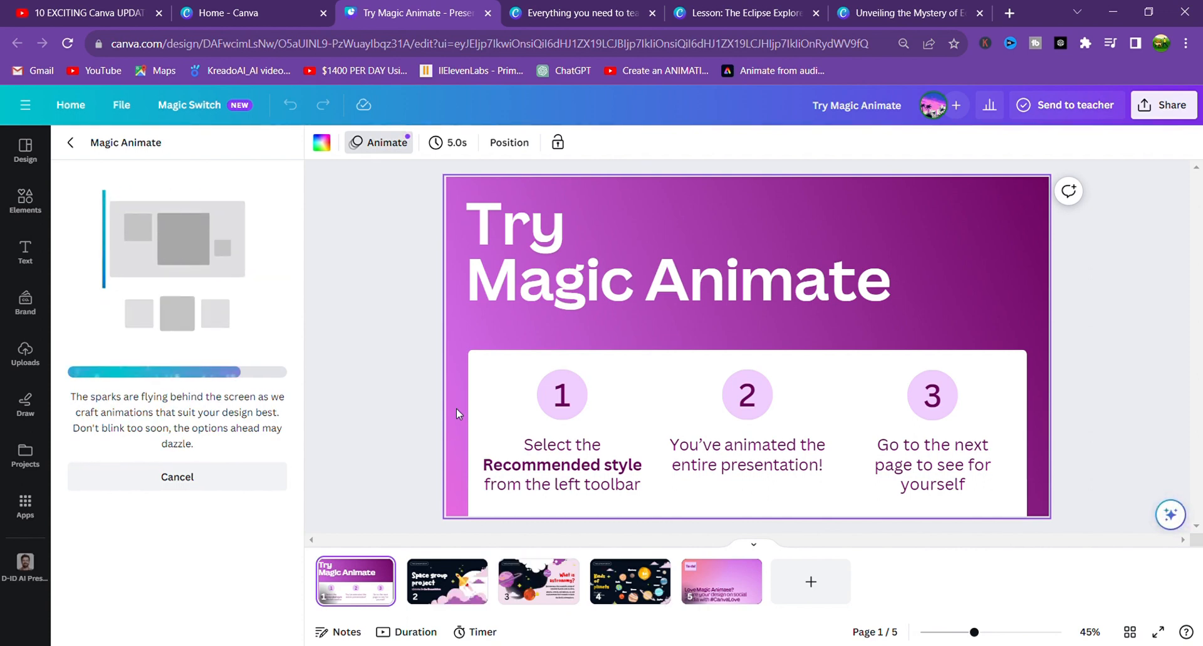
Apply the Bold Magic Animate style to the presentation from the Space group project page and play the animation
left_click(436, 598)
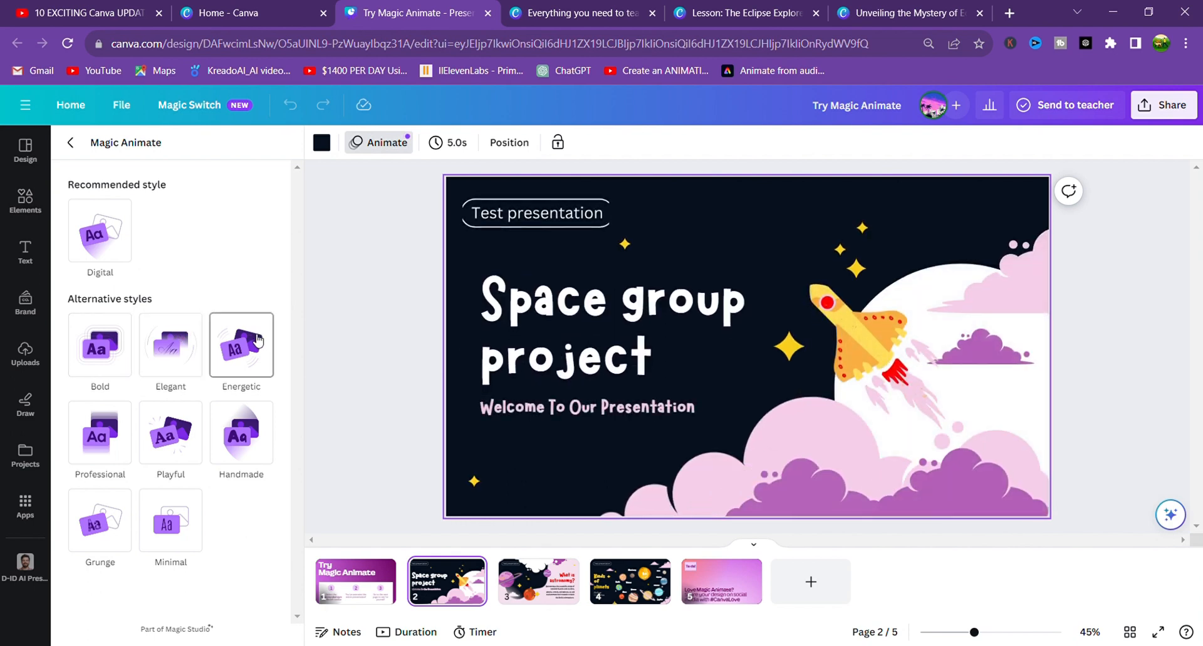
left_click(120, 368)
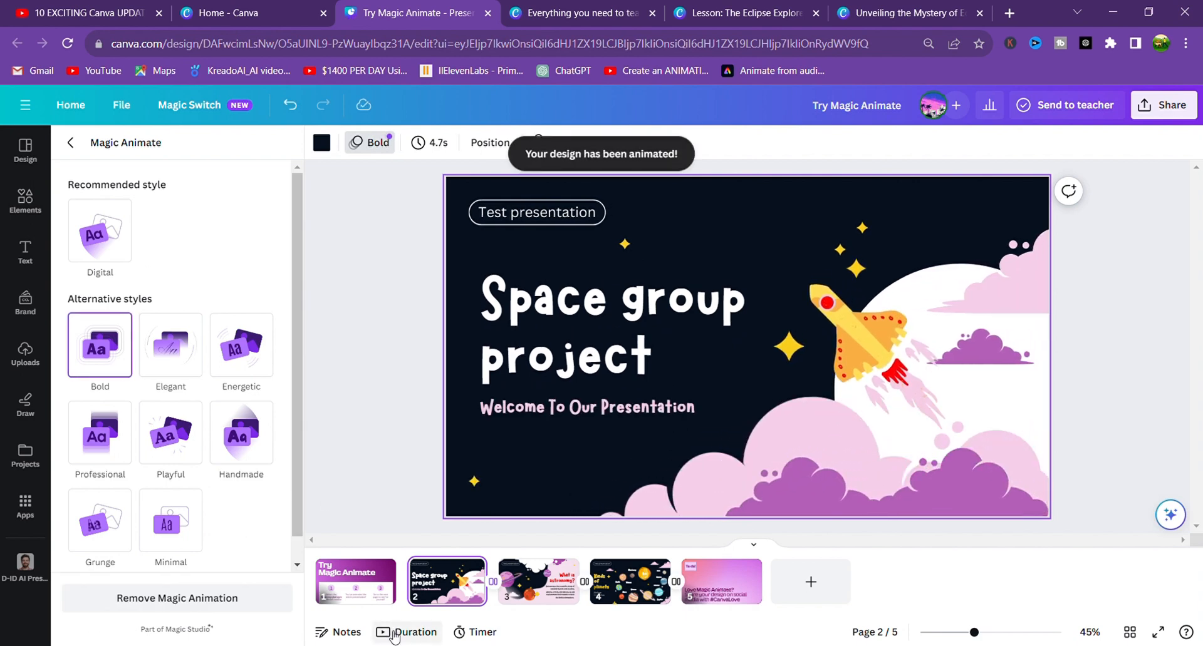
left_click(393, 633)
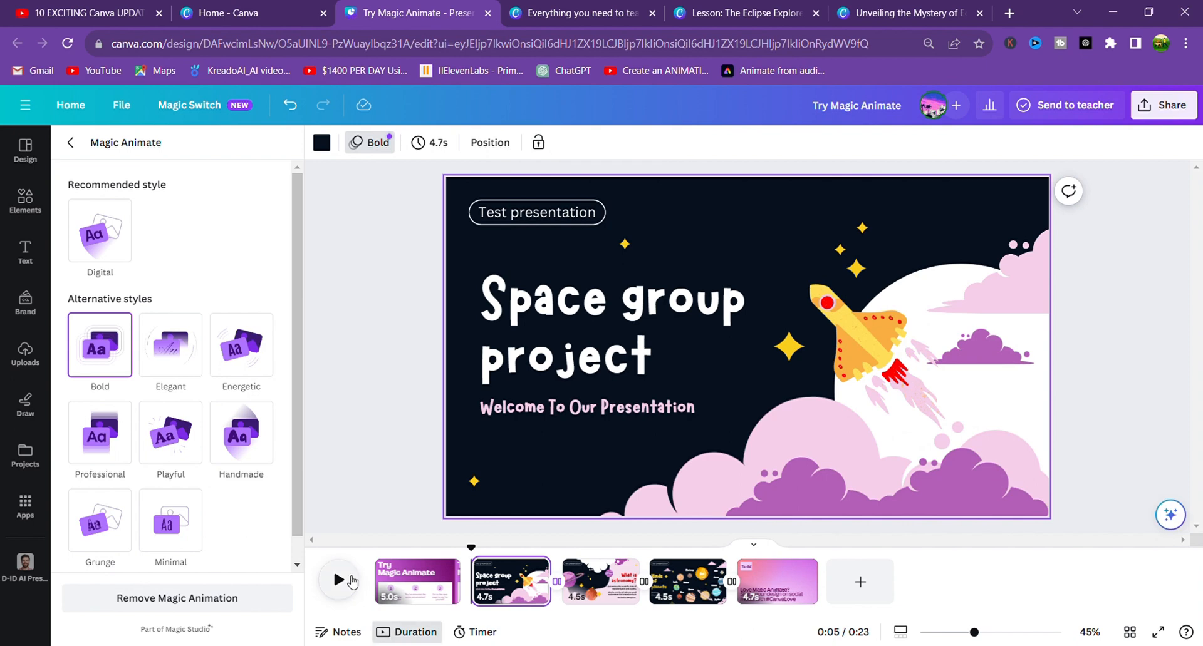
left_click(353, 591)
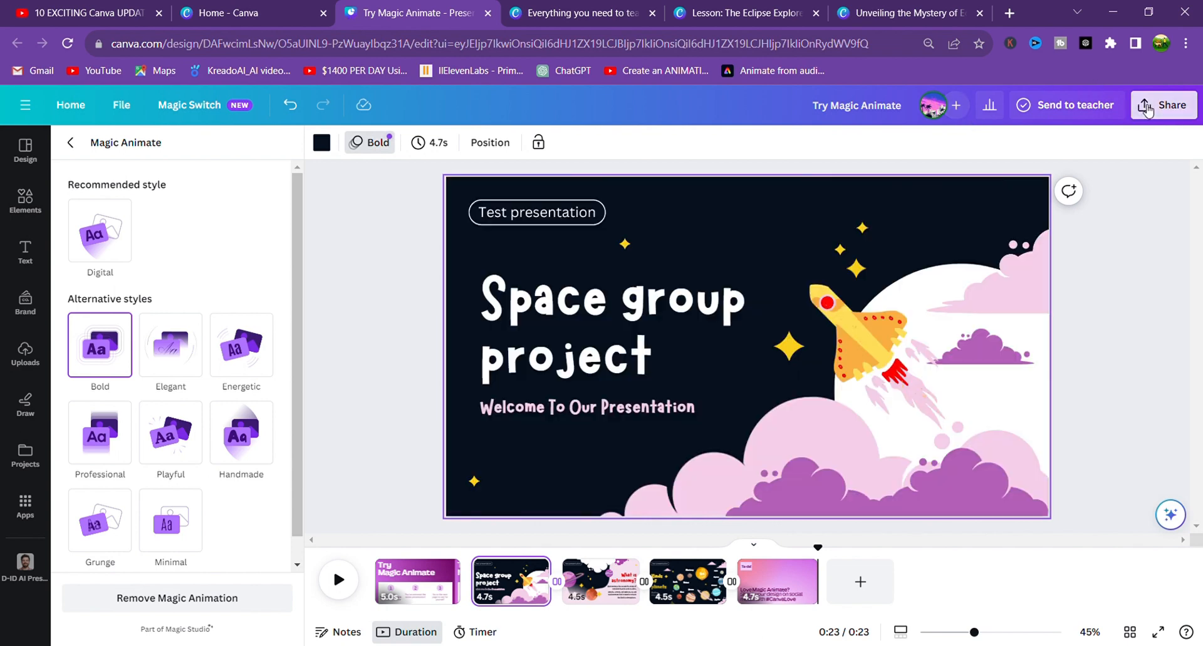
View the sharing options for the animated presentation and close them
left_click(1146, 105)
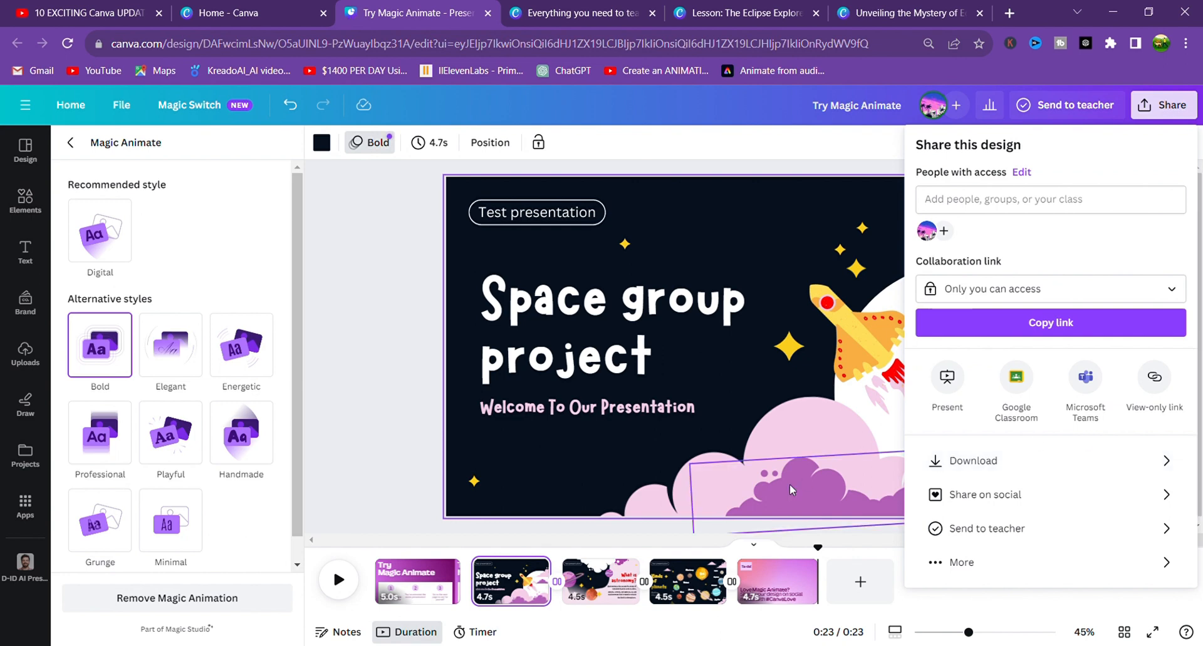
left_click(376, 321)
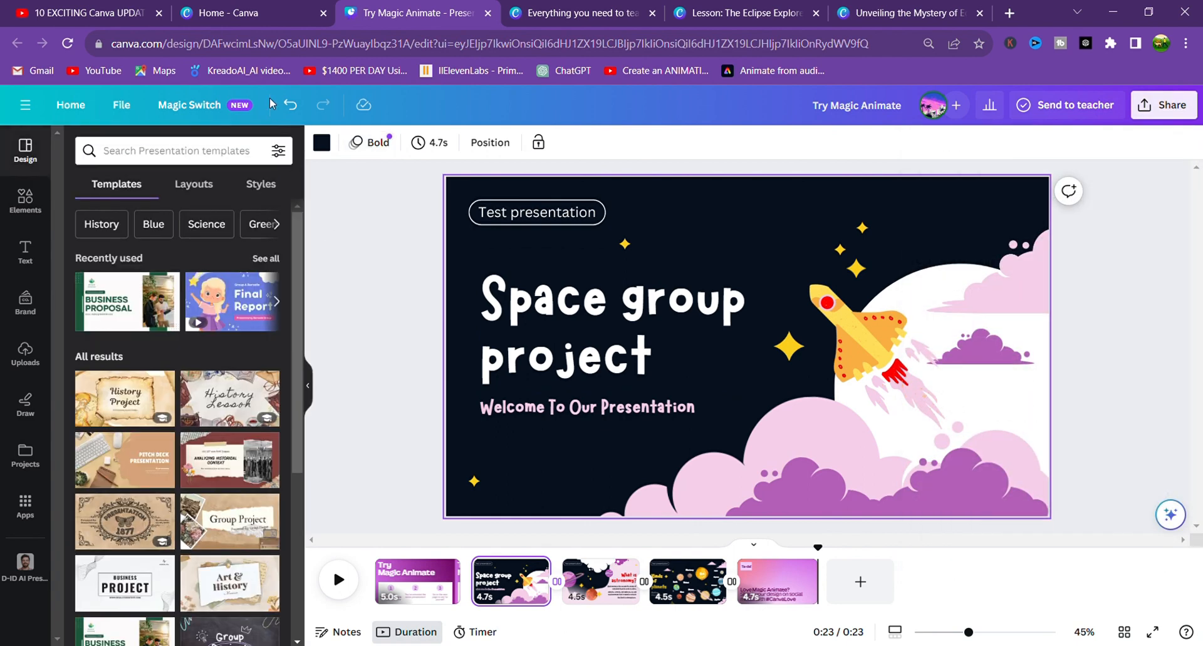
Open the Try Magic Grab sample design from the newest features on the home page
left_click(249, 12)
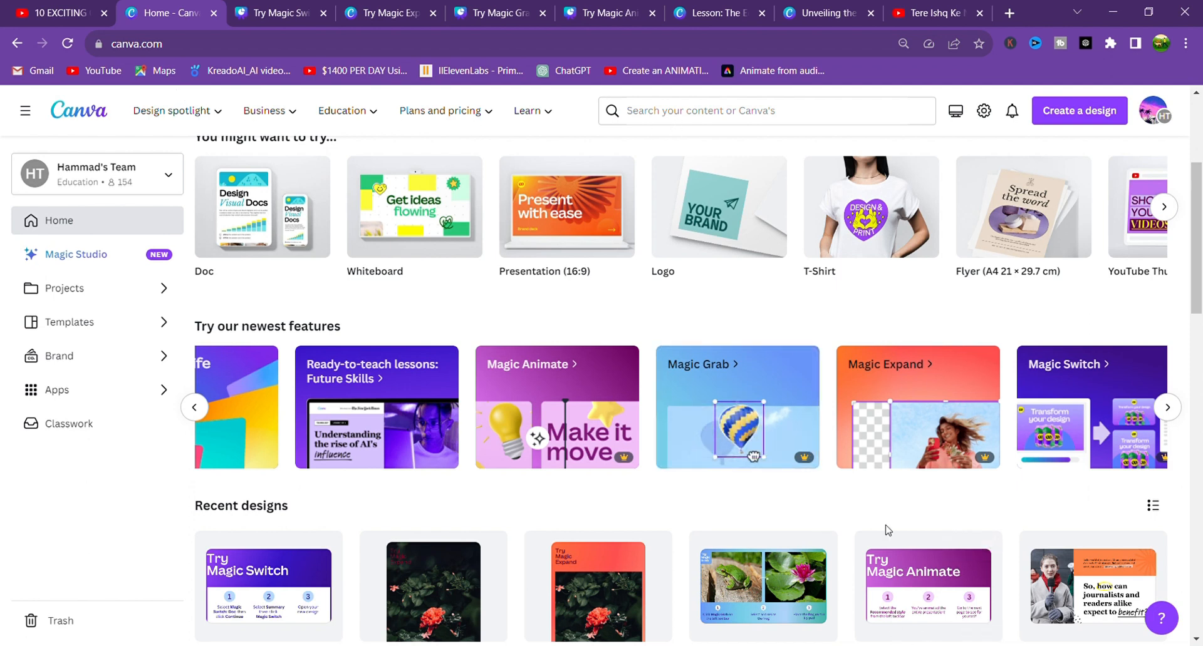
left_click(727, 441)
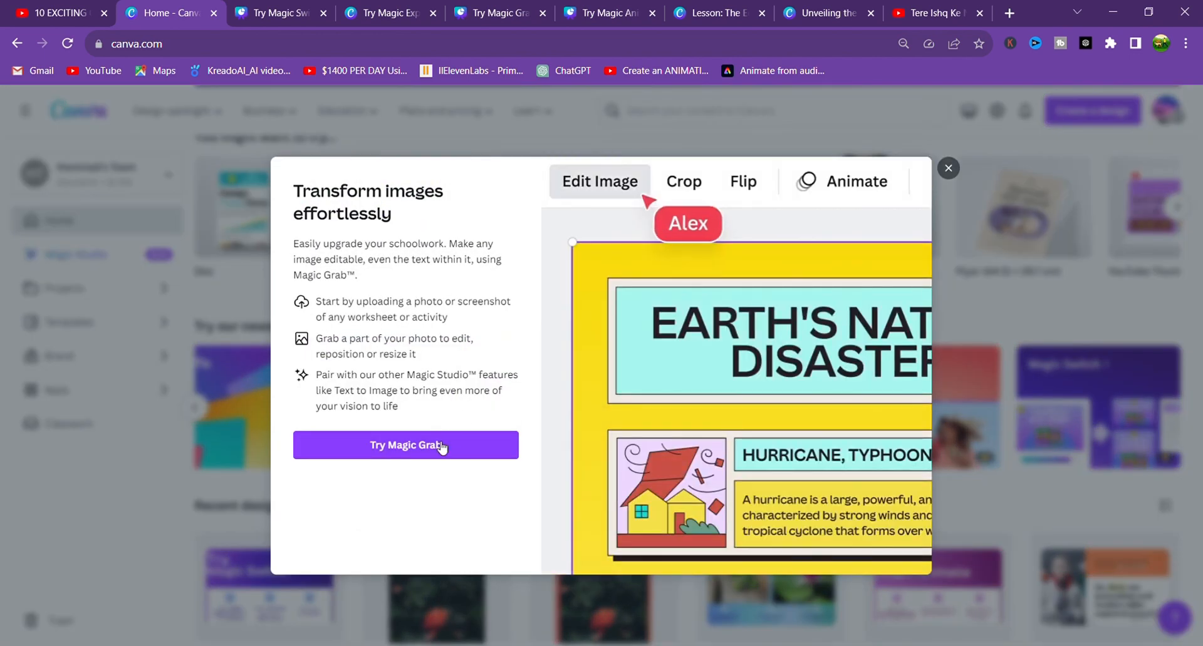
left_click(439, 445)
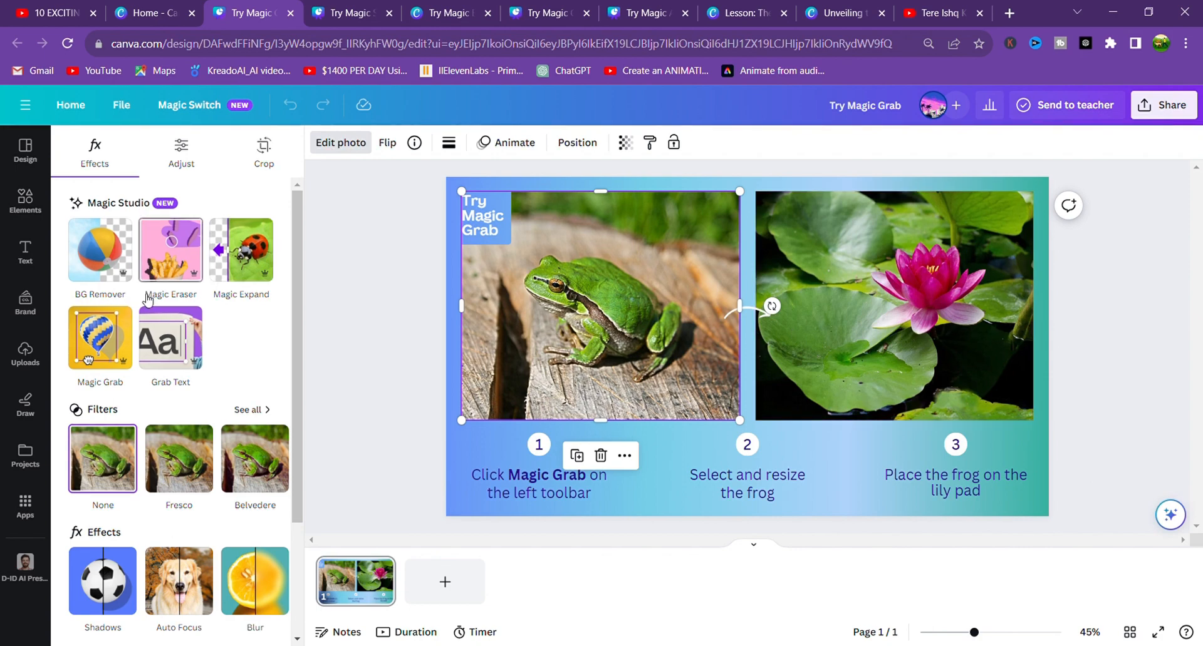
Run Magic Grab on the frog photo to separate the frog from its background
left_click(102, 344)
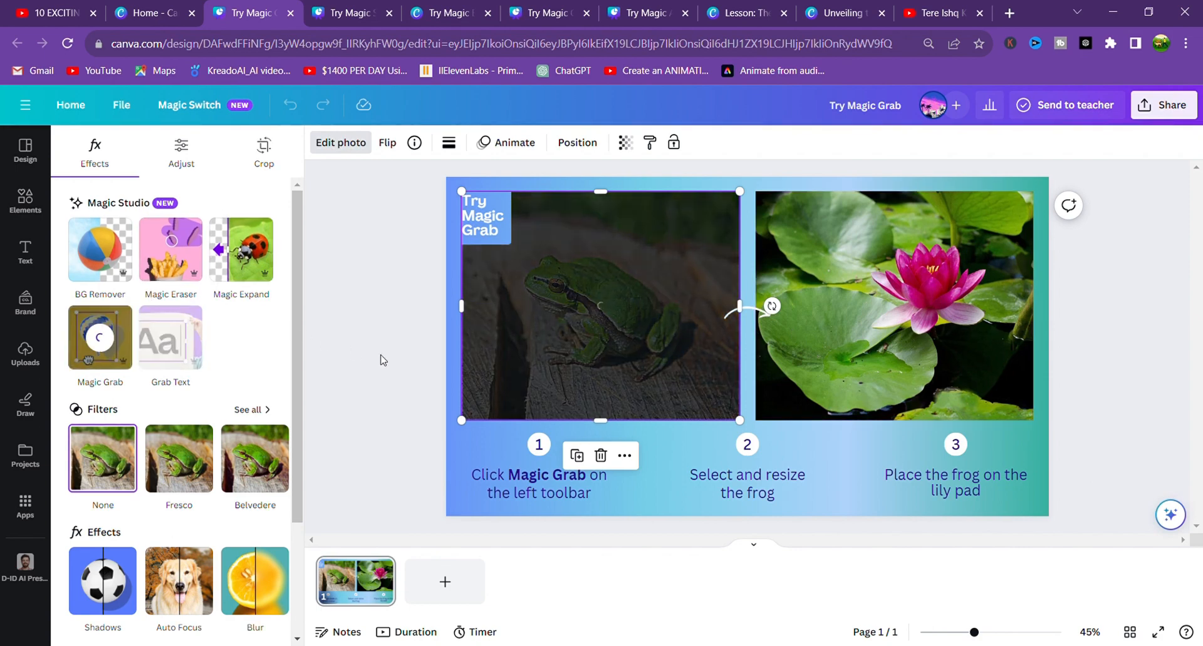
mouse_move(618, 338)
left_mouse_down()
mouse_move(633, 316)
mouse_move(615, 366)
mouse_move(626, 317)
mouse_move(622, 338)
left_mouse_up()
double_click(845, 322)
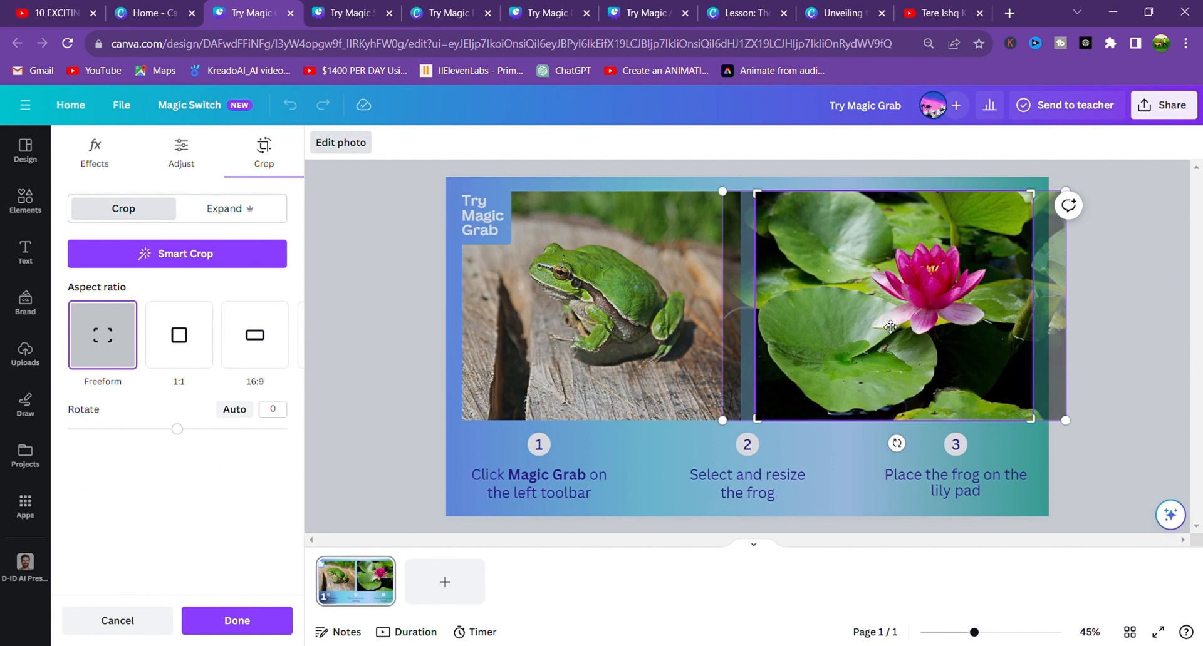
left_click(1132, 356)
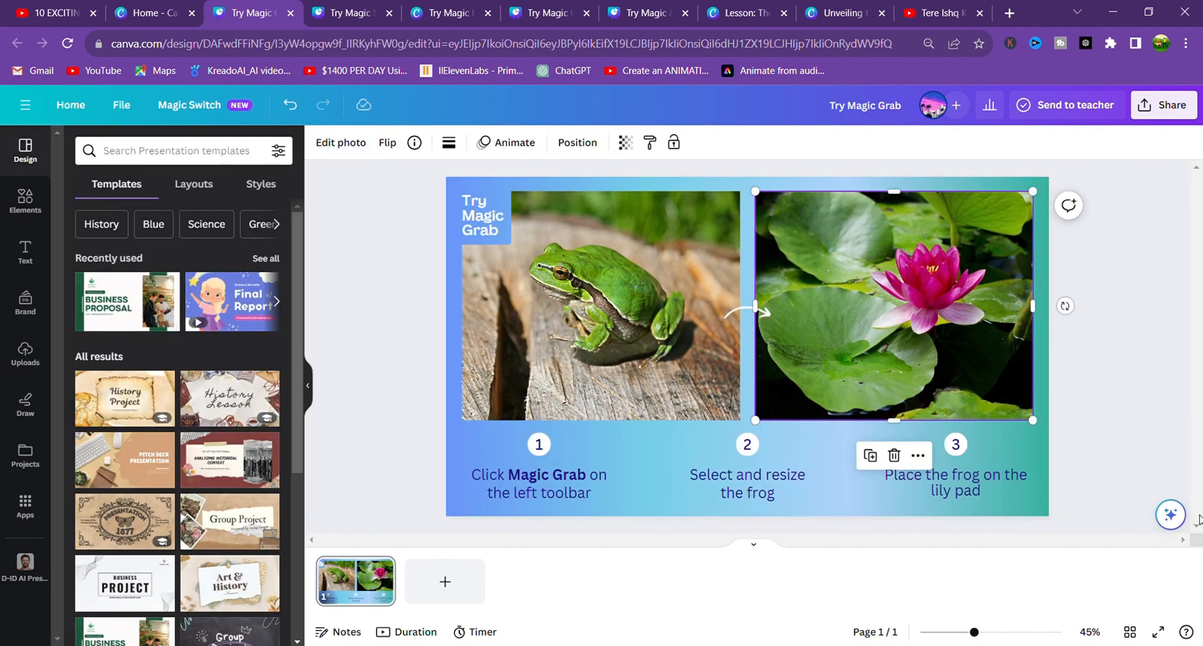
Run Magic Grab on the lily pad photo and shift the separated pink flower slightly to the right
left_click(1171, 515)
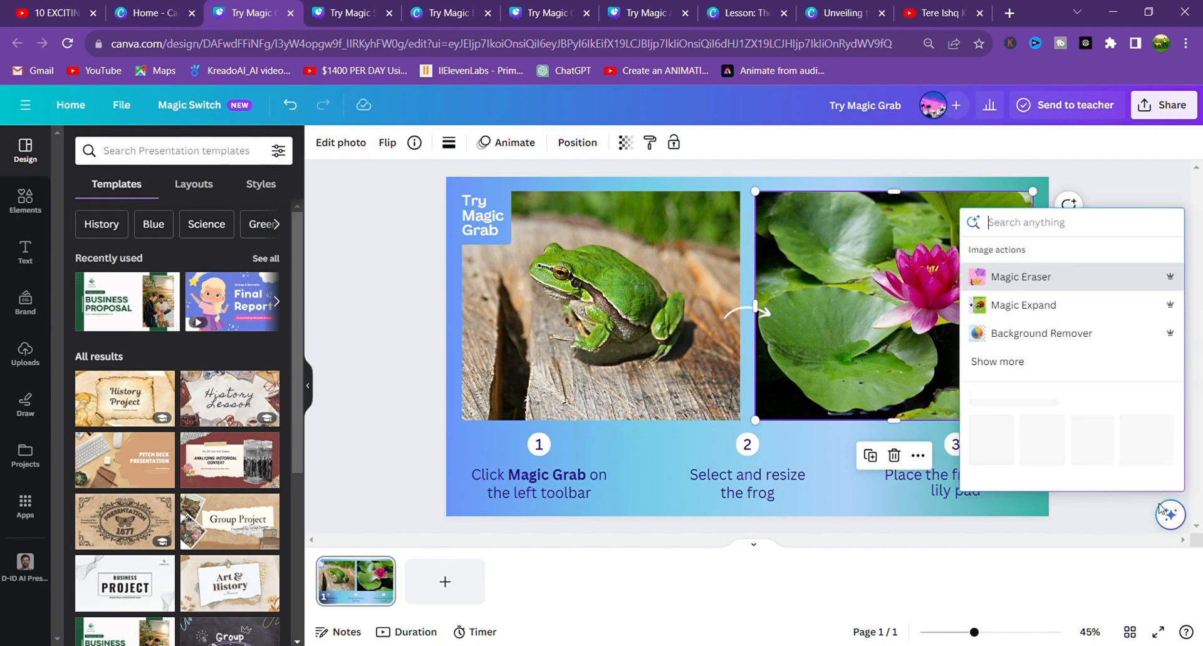
left_click(1005, 364)
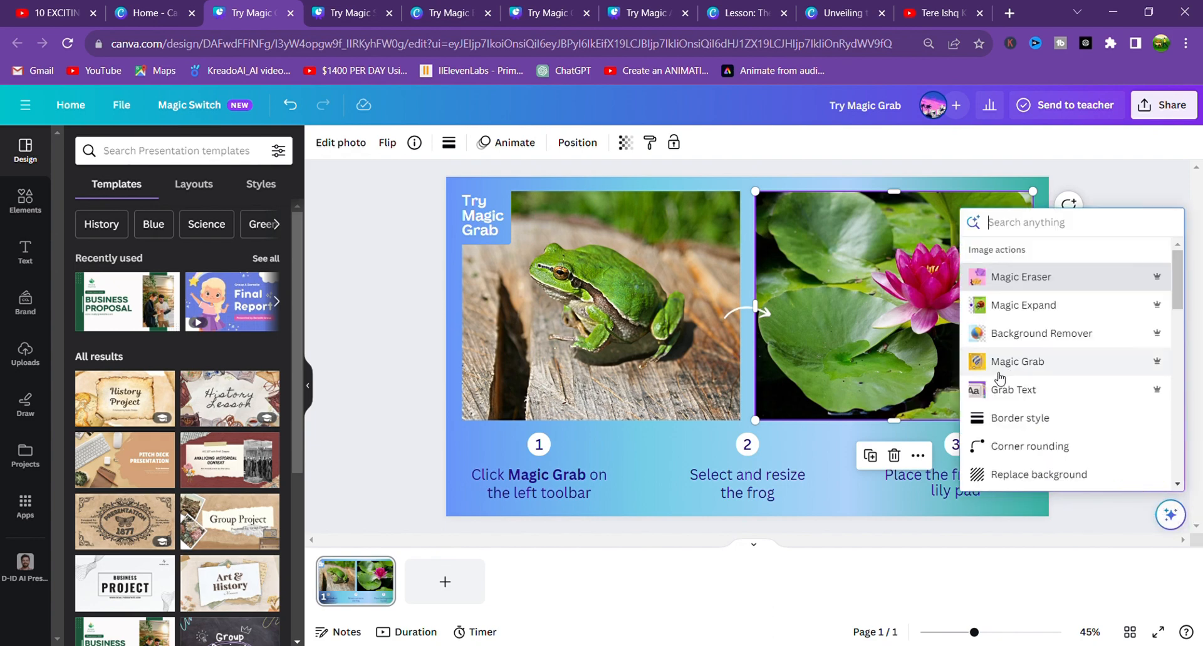
left_click(1030, 363)
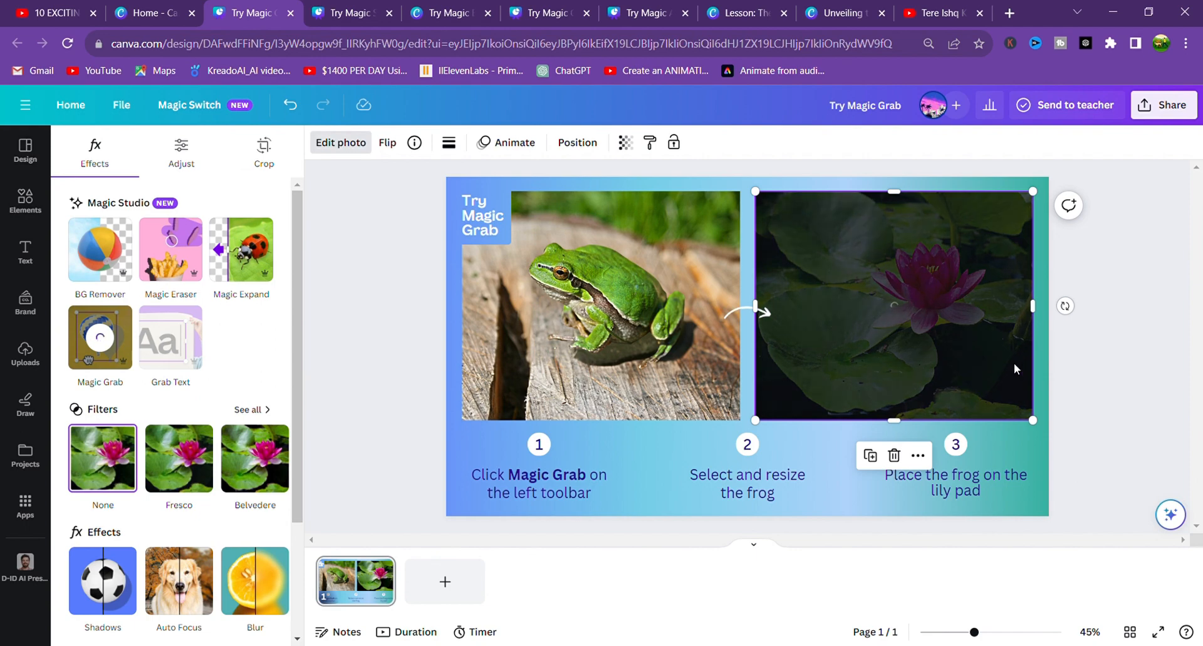
mouse_move(911, 302)
left_mouse_down()
mouse_move(914, 284)
mouse_move(929, 303)
left_mouse_up()
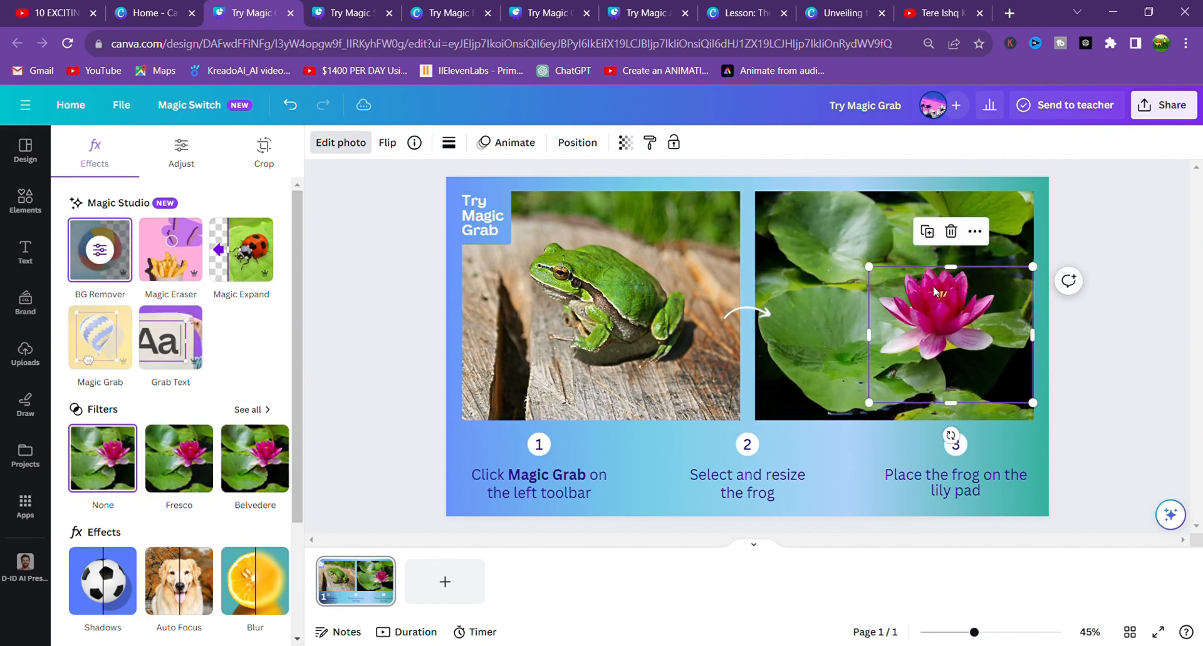
Shift the grabbed frog slightly to the left and scale it down, leaving its crop unchanged
double_click(664, 333)
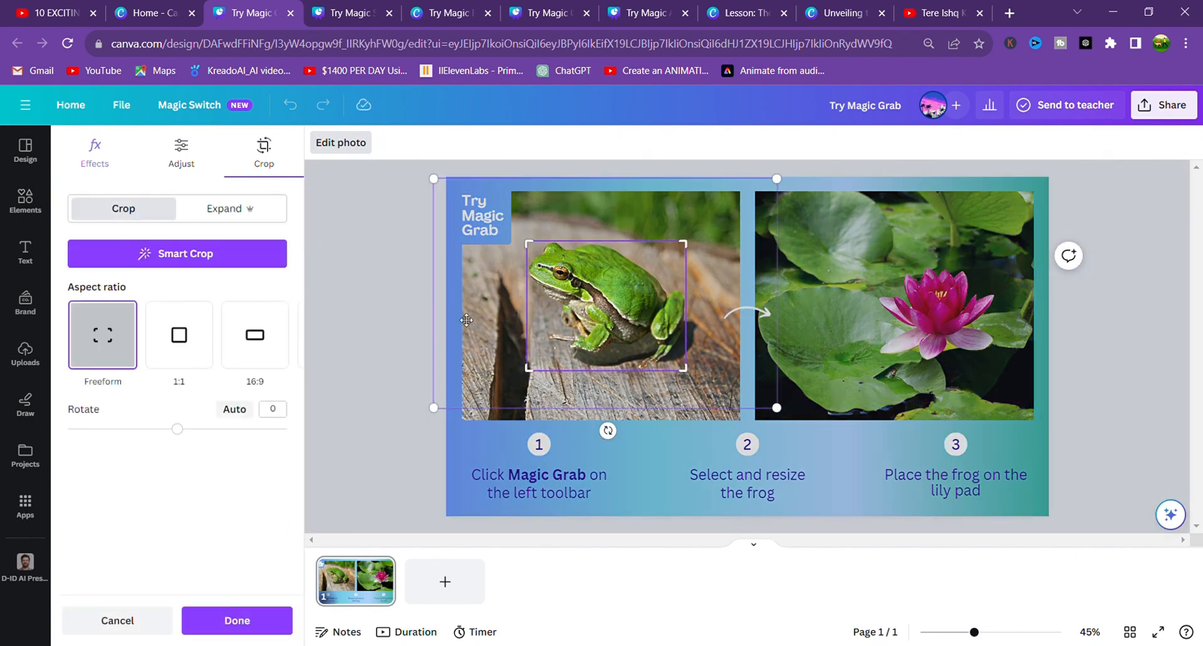
left_click(405, 299)
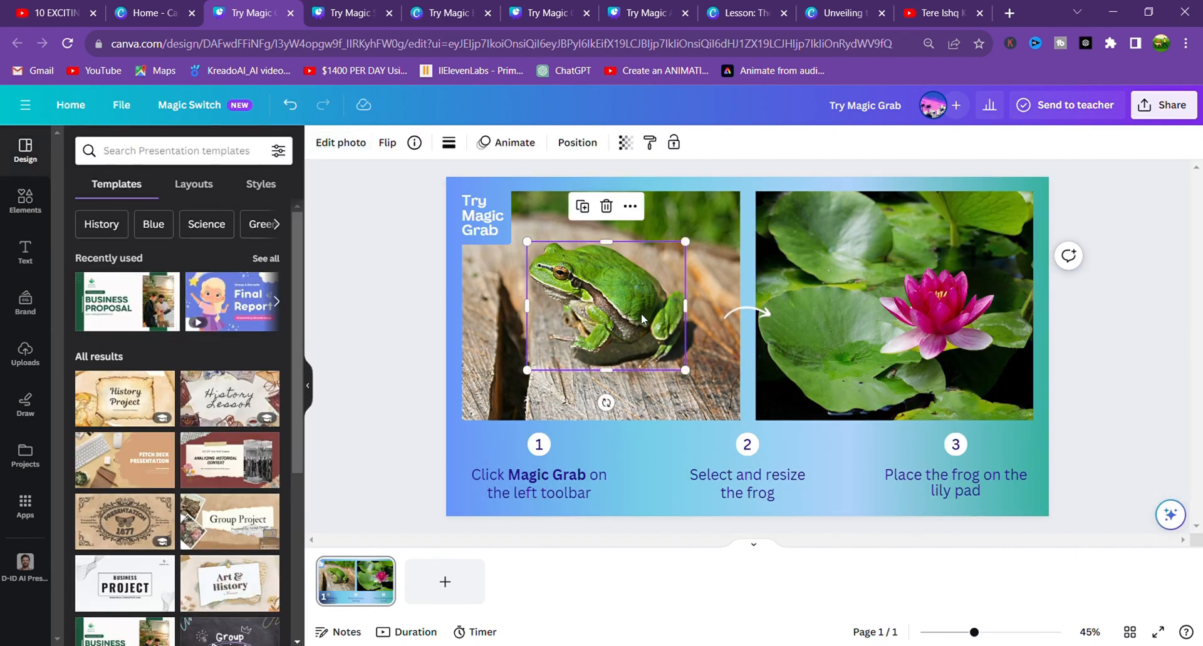
key("Left")
key("Left")
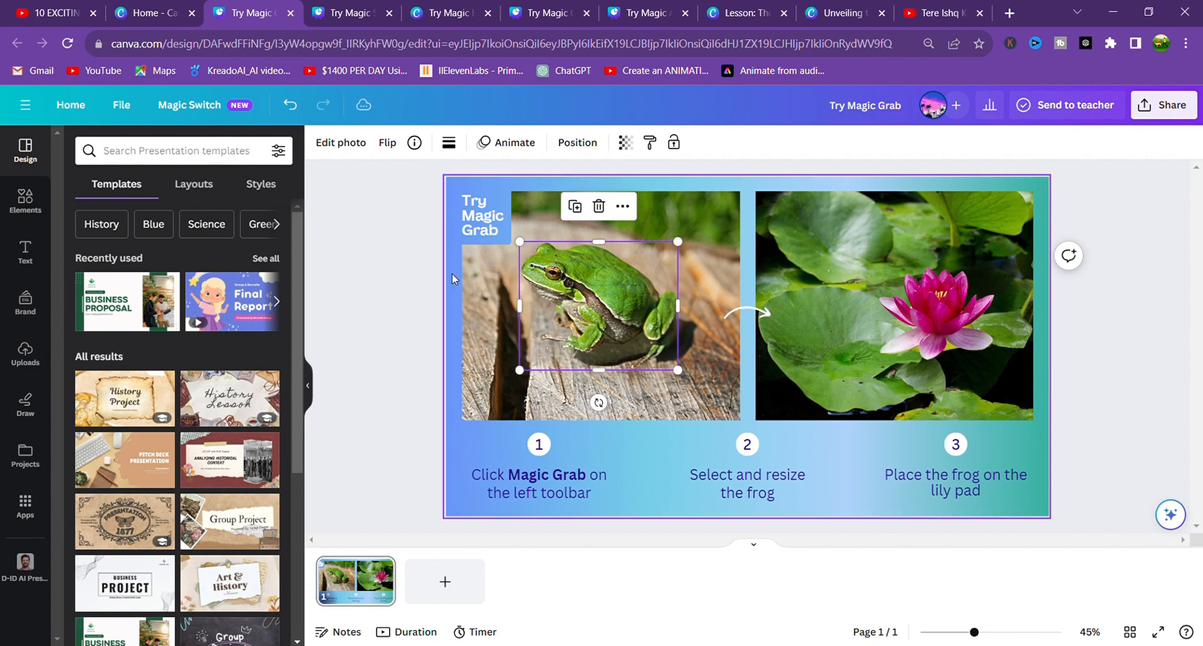
left_click_drag(533, 252, 567, 281)
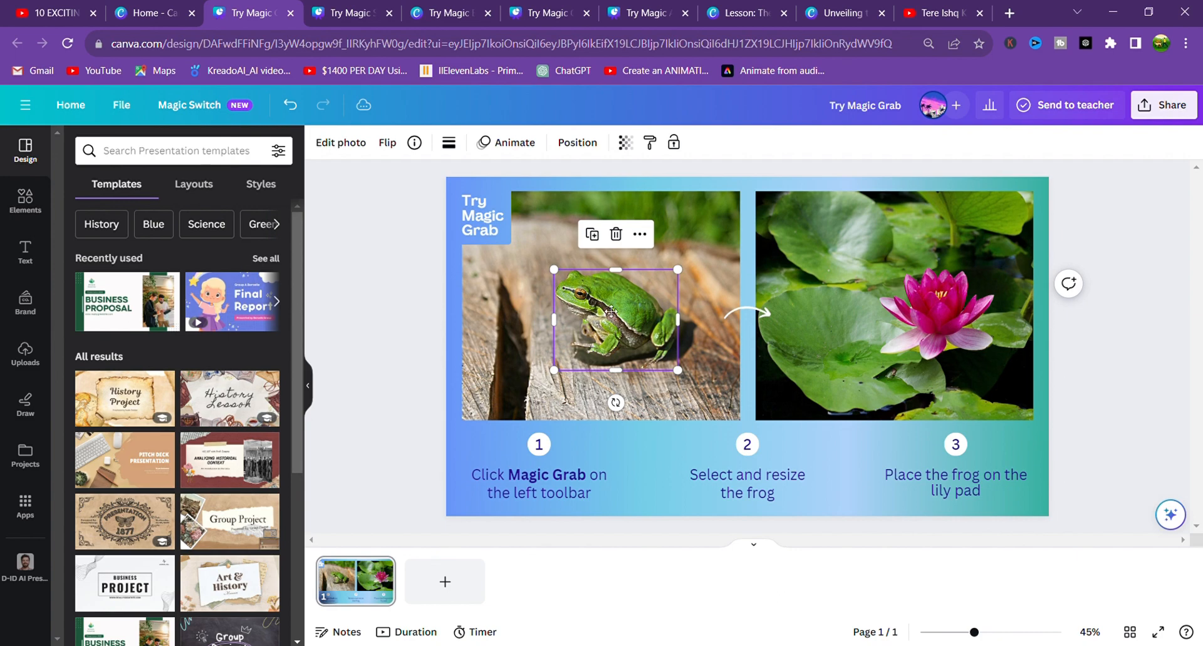
double_click(606, 311)
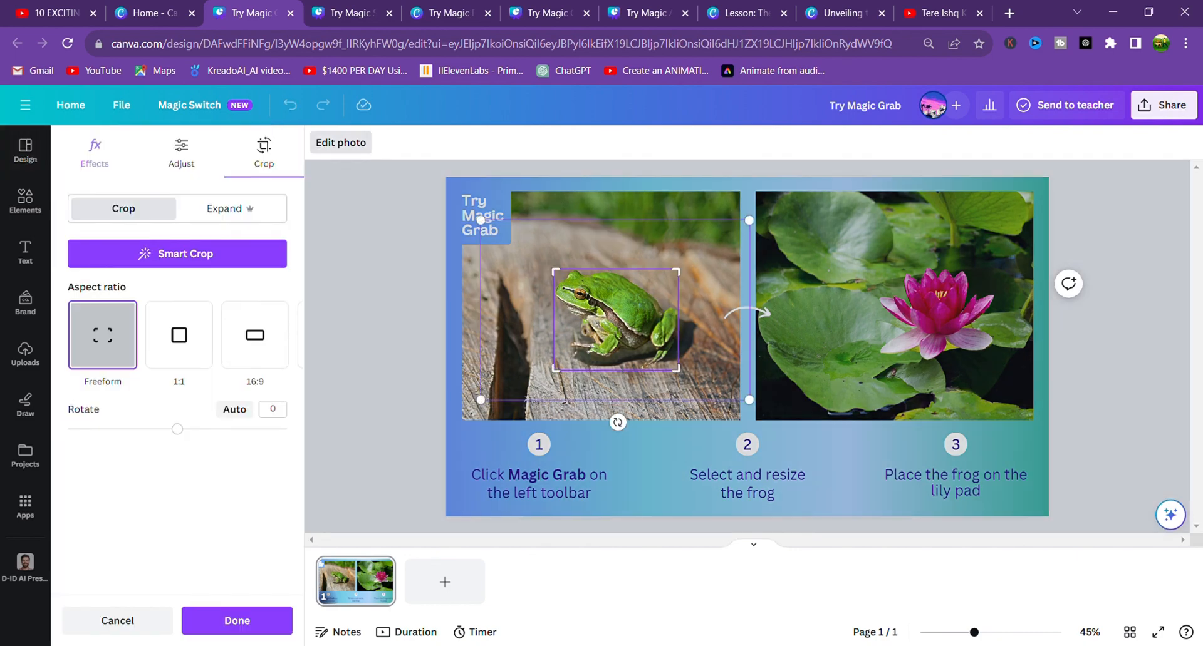
left_click(386, 323)
Move the frog onto the lily pad photo, near its lower edge beside the pink flower
left_click_drag(596, 307, 805, 327)
left_click_drag(816, 356, 814, 357)
left_click(1137, 375)
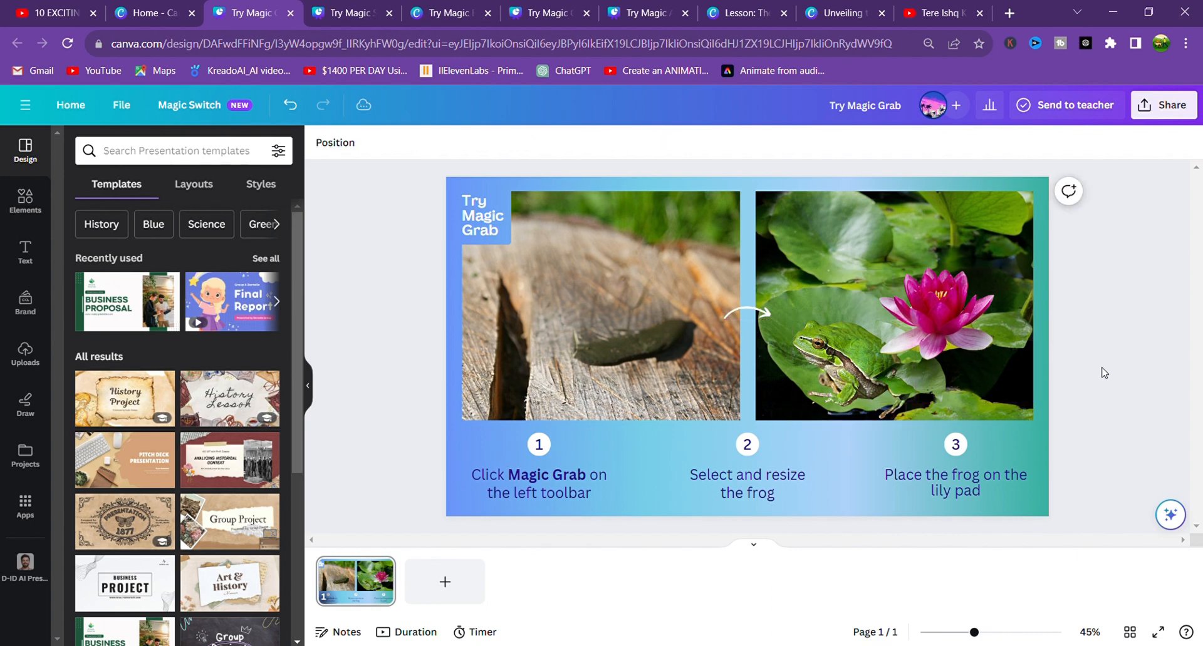
Move the grabbed pink flower higher in the lily pad photo
left_click(948, 337)
left_click_drag(948, 336, 946, 286)
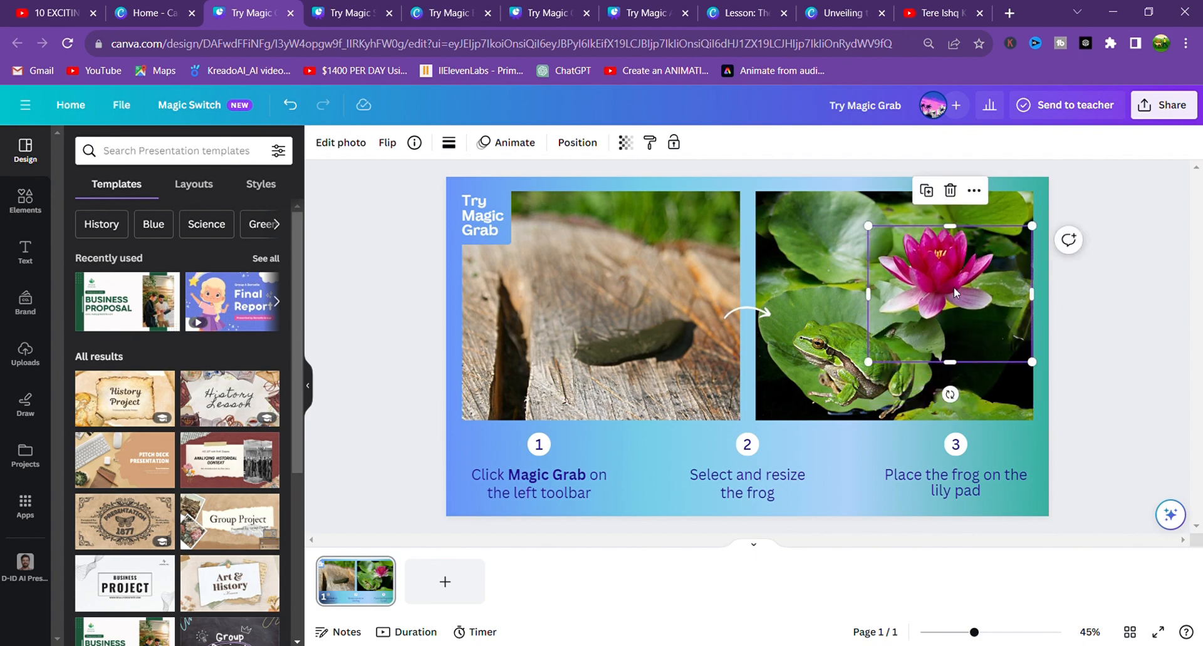
left_click(1095, 349)
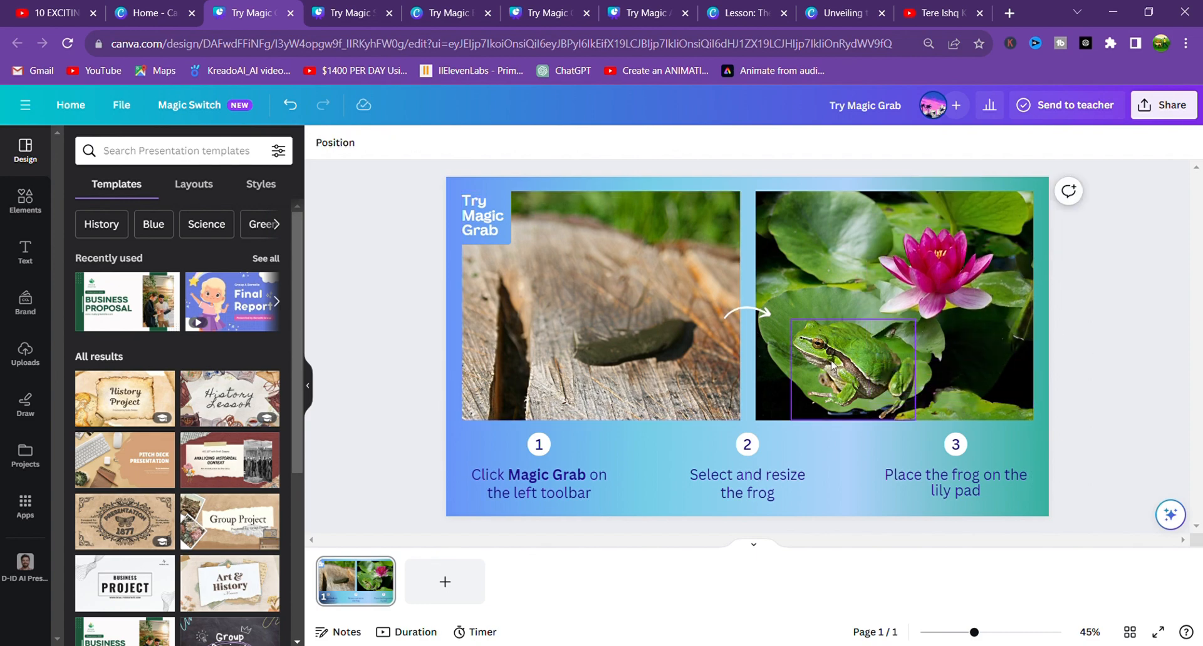
Move the frog to the lower-right corner of the lily pad photo and scale it down slightly
left_click_drag(817, 376, 941, 392)
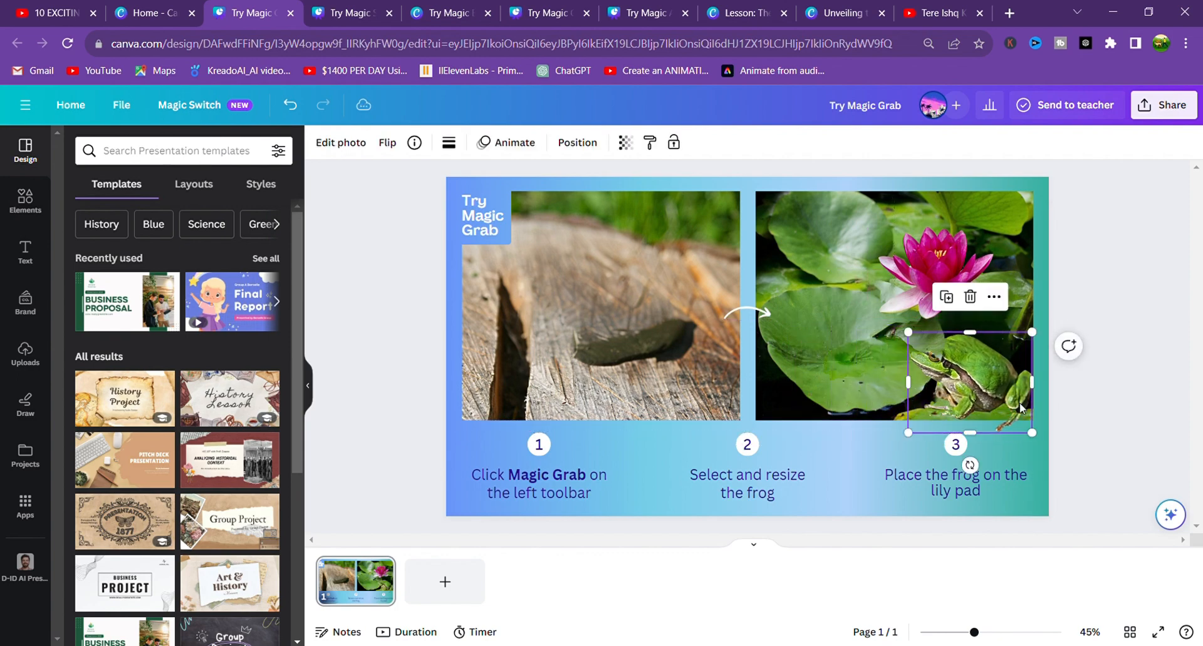
left_click_drag(1038, 437, 1021, 419)
left_click_drag(971, 359, 964, 368)
Shift the pink flower slightly to the right above the frog and scale it down
mouse_move(941, 249)
left_mouse_down()
mouse_move(912, 254)
mouse_move(952, 254)
left_mouse_up()
left_click_drag(882, 369, 902, 349)
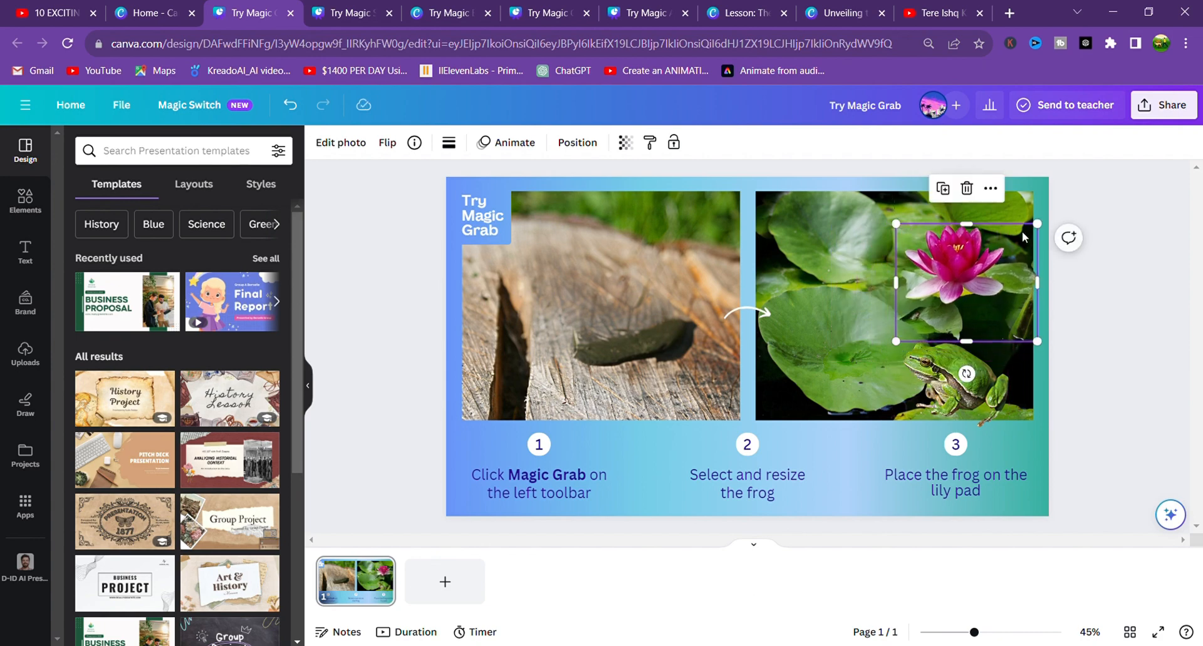
left_click(1071, 354)
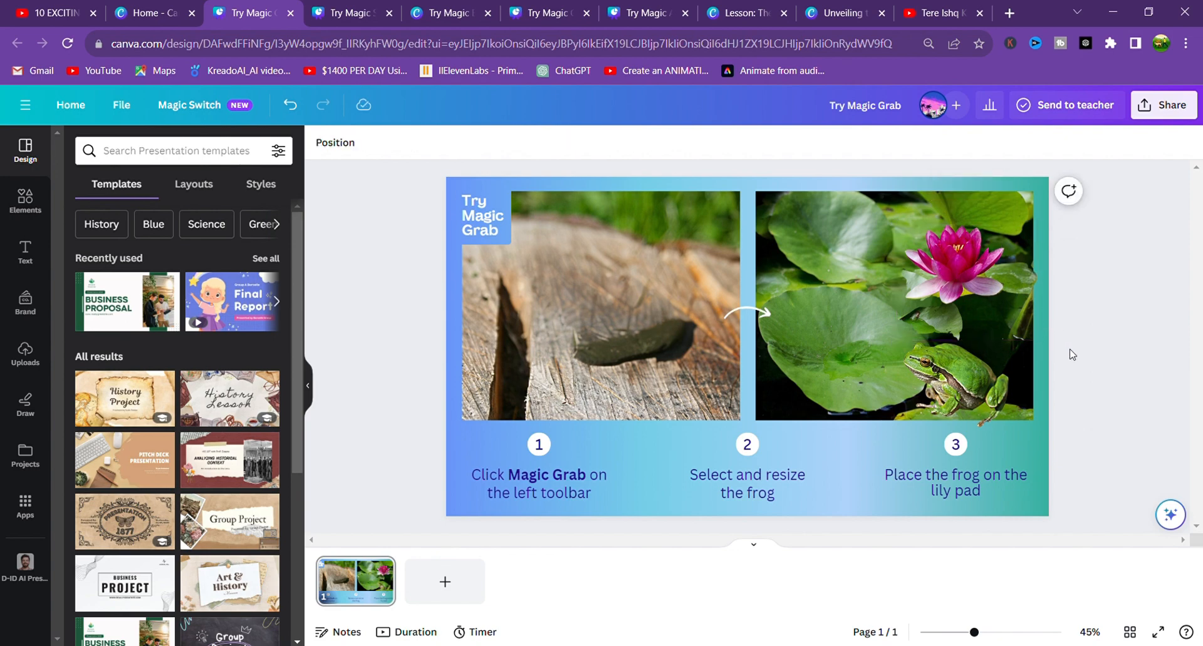
Shift the frog slightly to the left along the lower edge of the lily pad photo
left_click(943, 393)
left_click_drag(943, 394, 922, 391)
double_click(921, 391)
left_click(1090, 307)
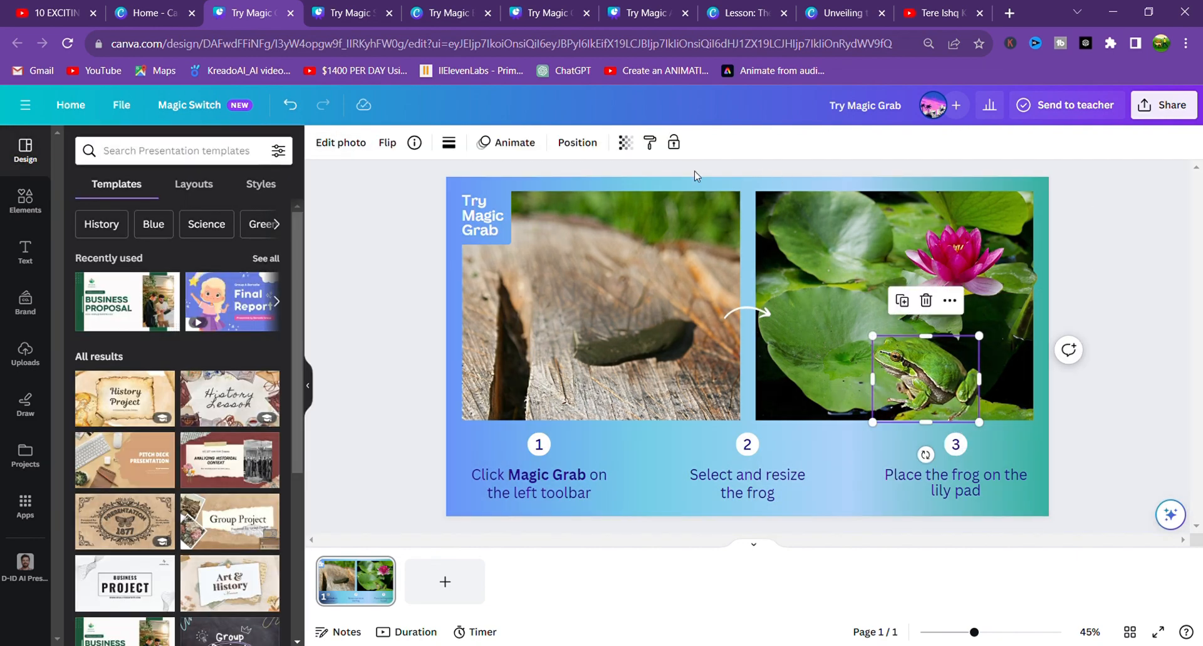
left_click(1093, 293)
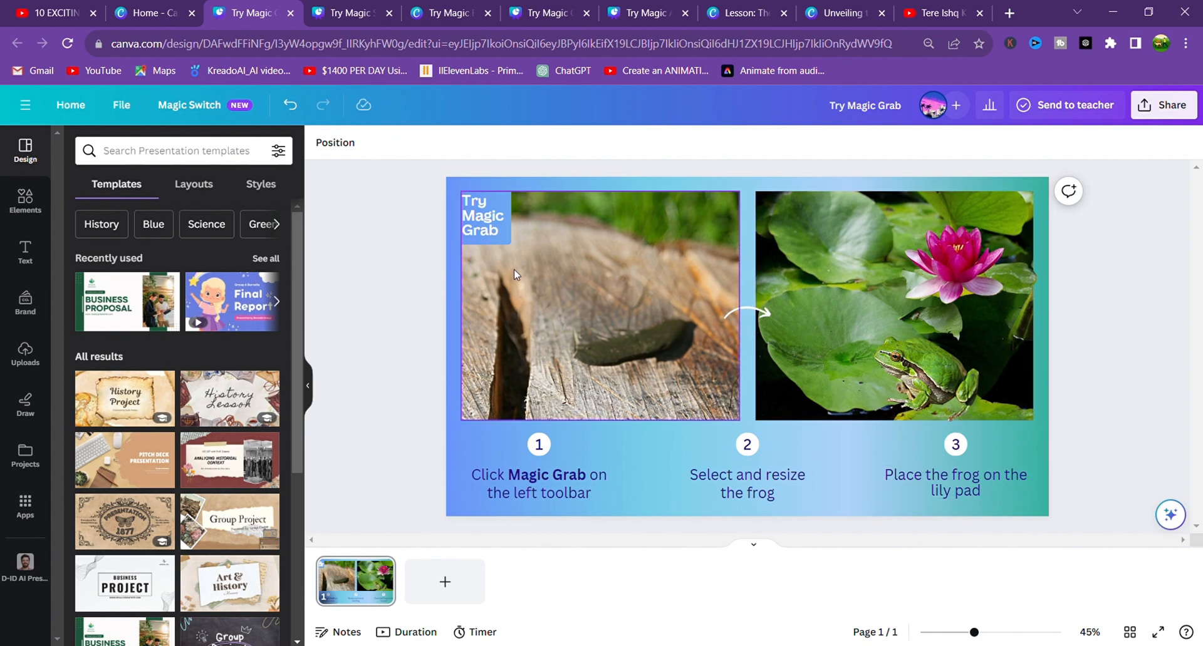
Return to the Canva home page and open the Magic Expand sample design
left_click(133, 6)
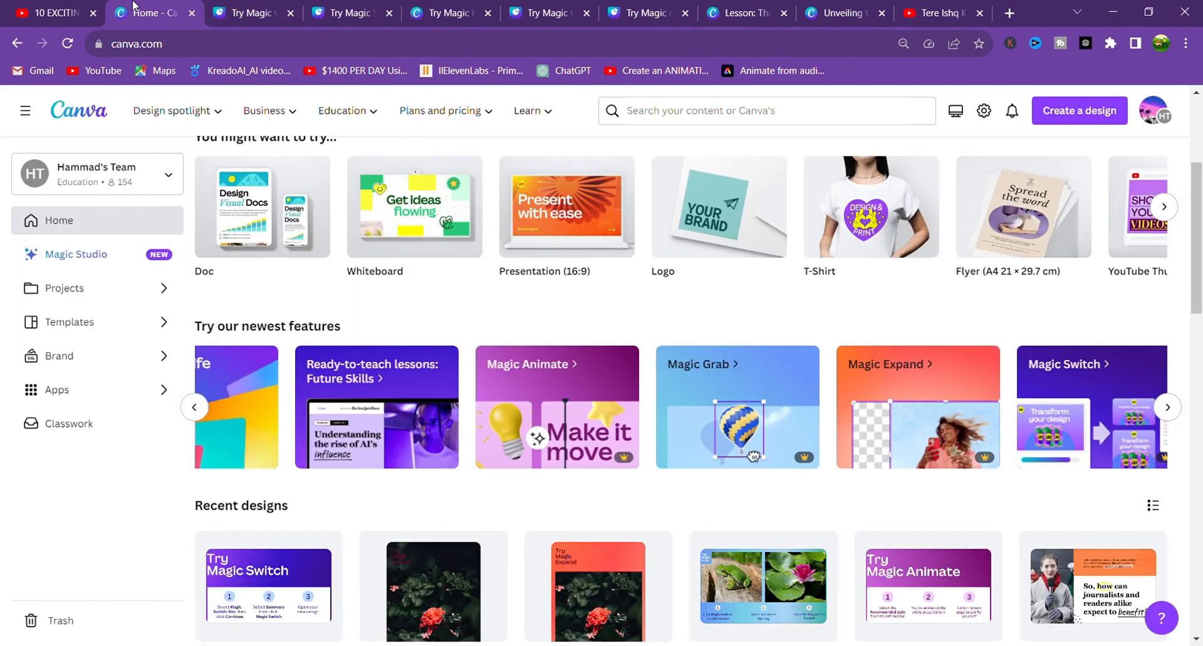
left_click(882, 421)
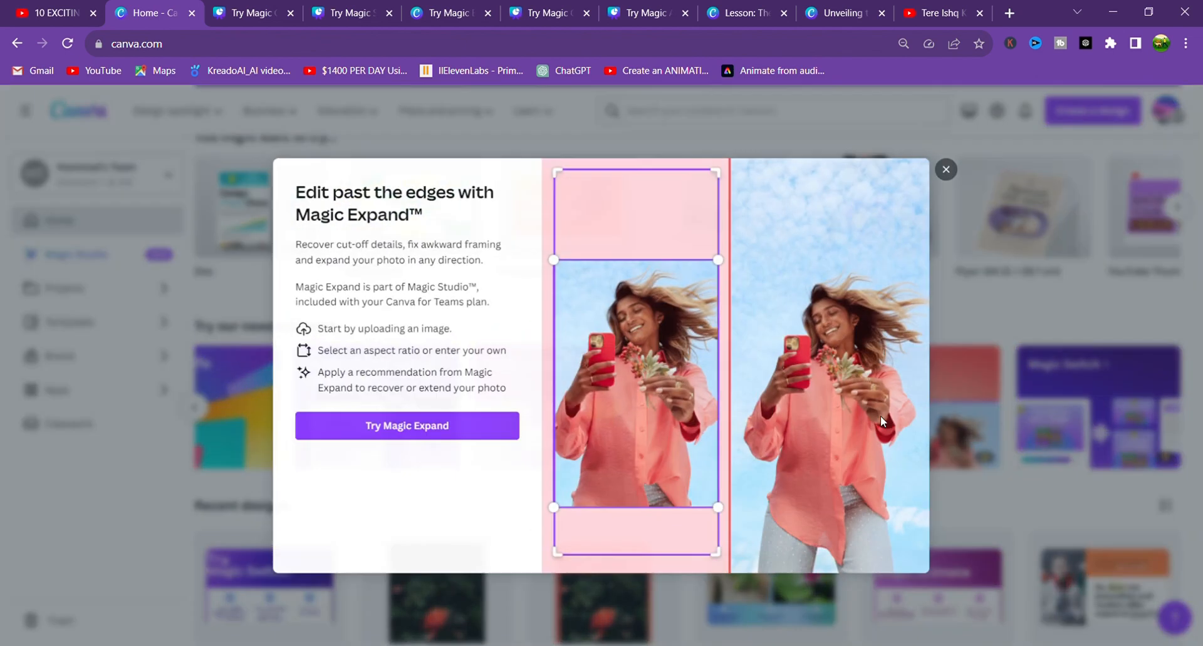
left_click(487, 423)
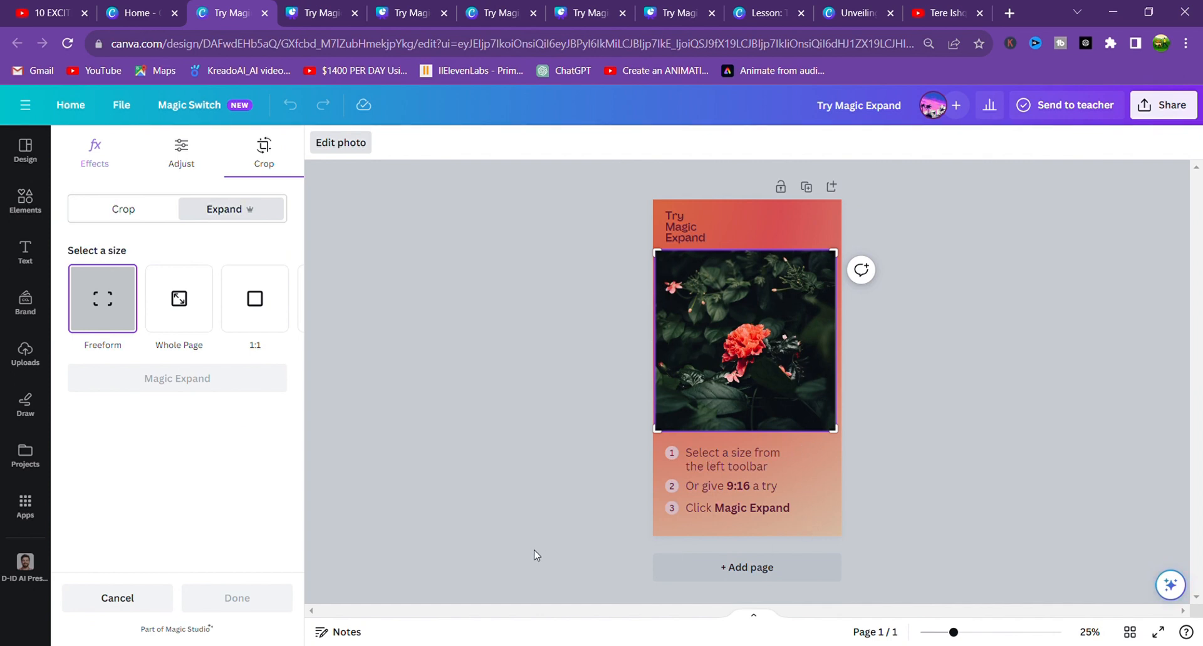
Magic Expand the red flower photo to Whole Page size, compare the generated versions, and apply the second one
left_click(178, 319)
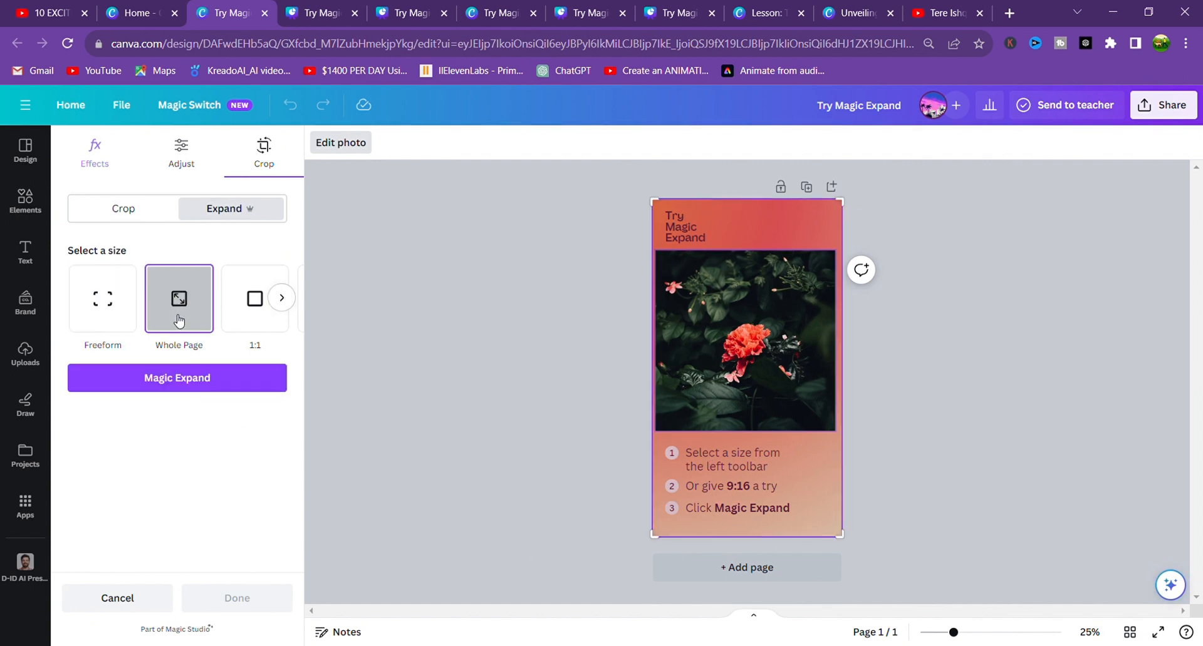
left_click(223, 379)
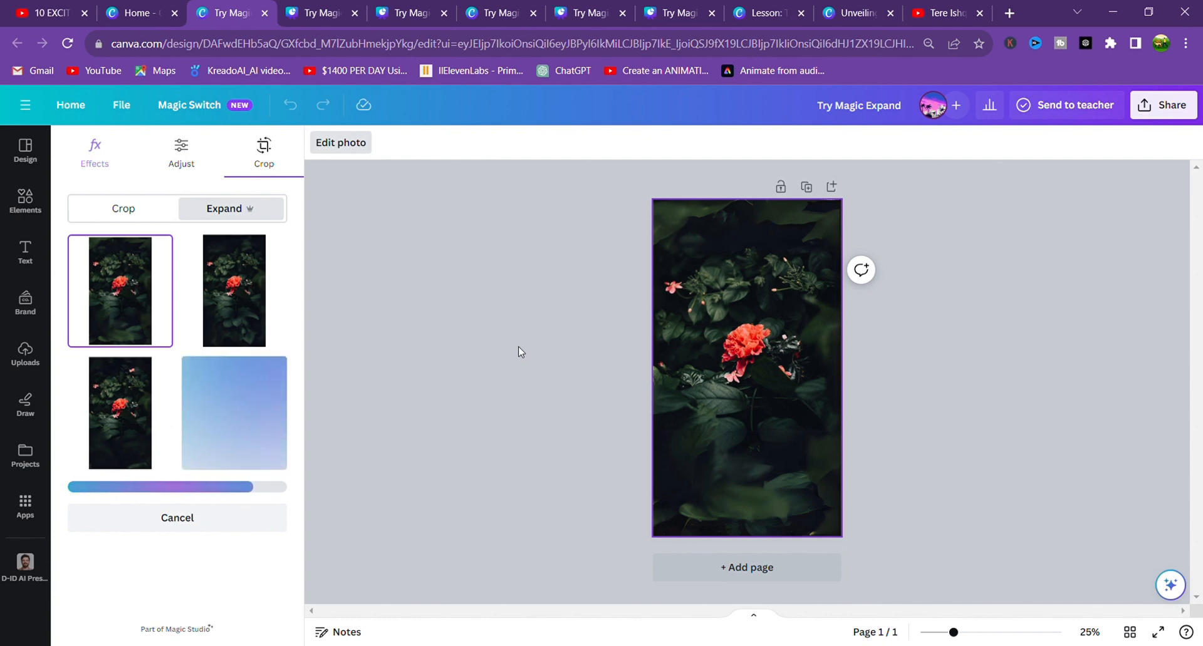
left_click(231, 330)
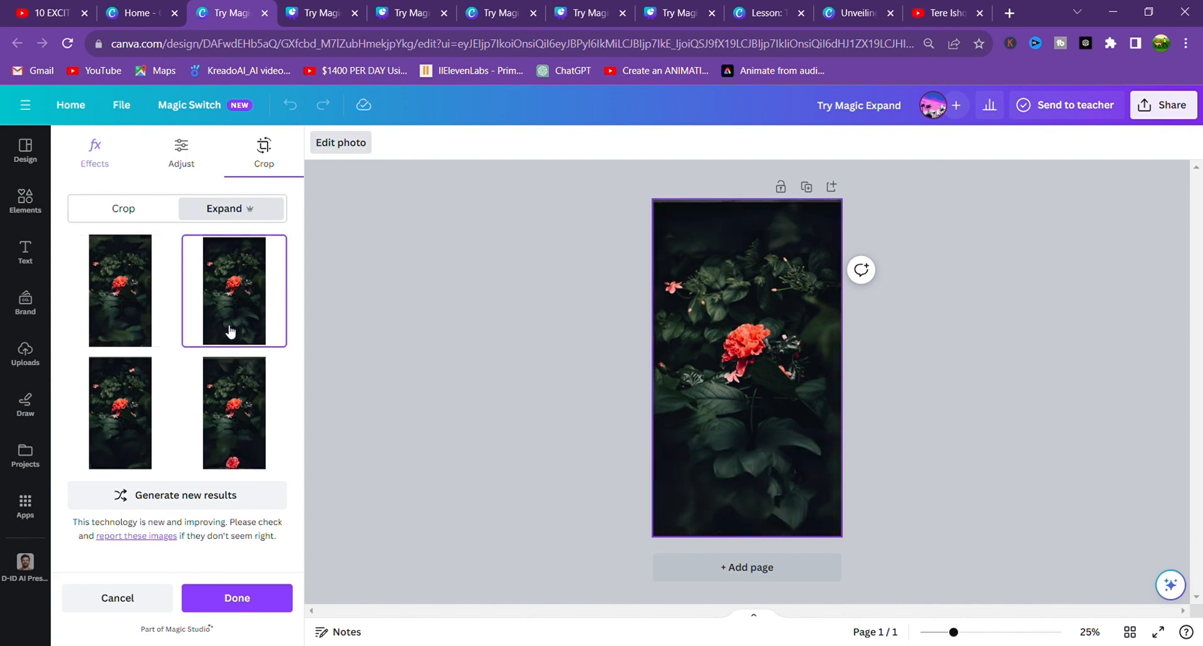
left_click(233, 456)
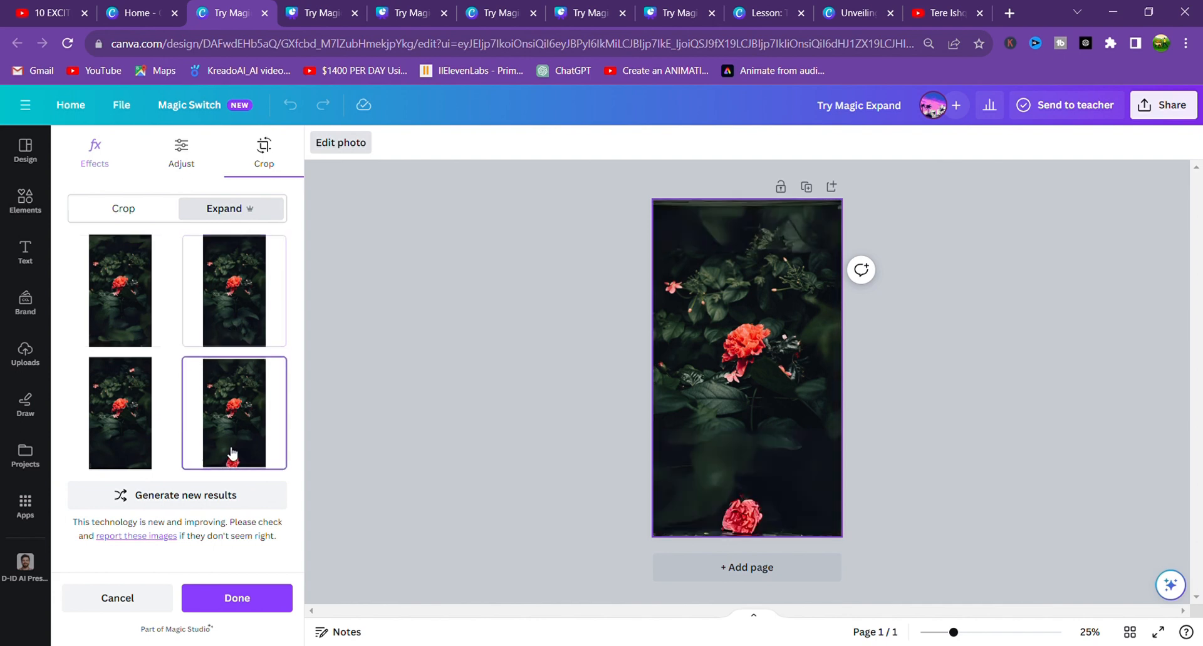
left_click(150, 450)
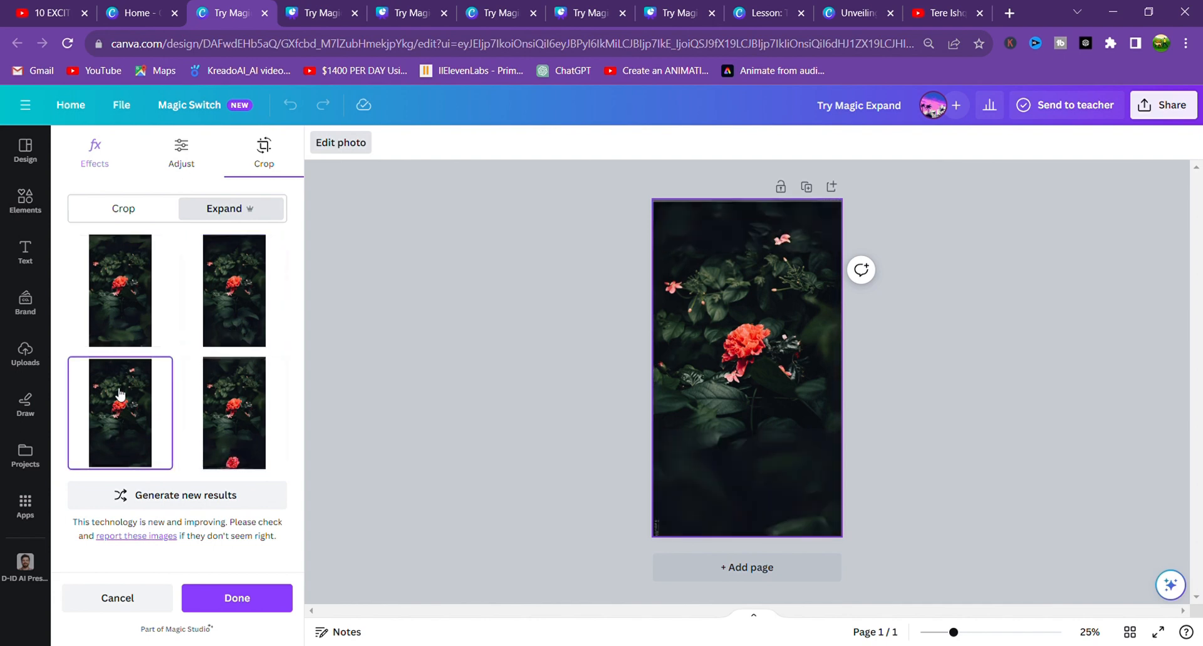
left_click(232, 345)
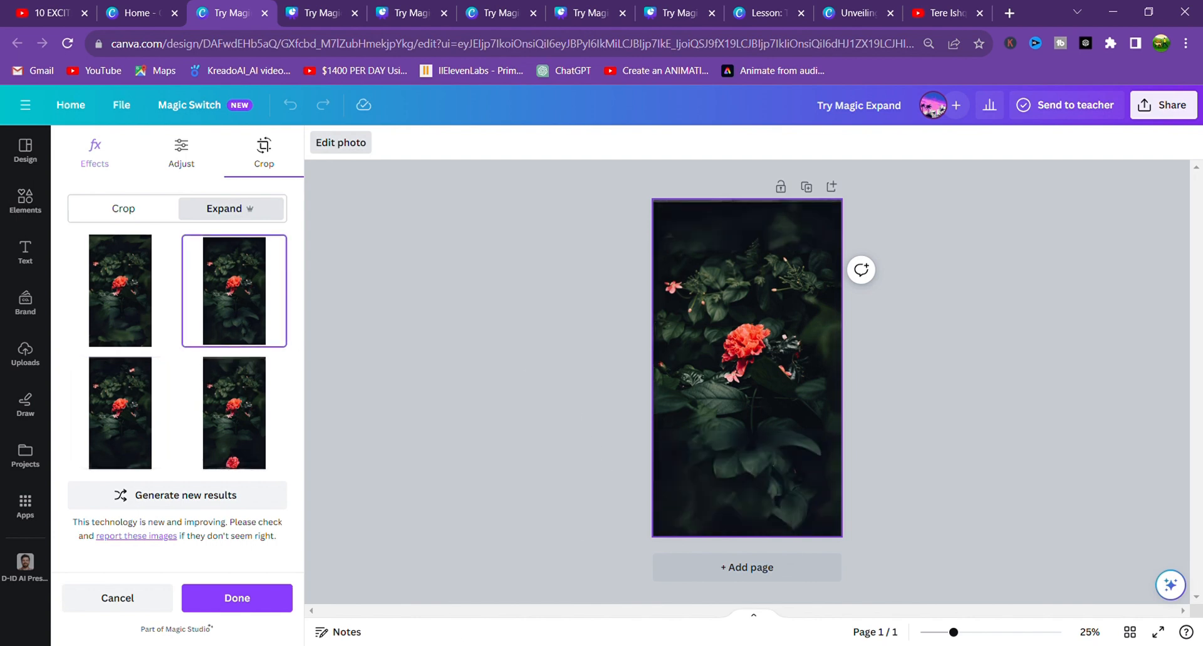
left_click(112, 288)
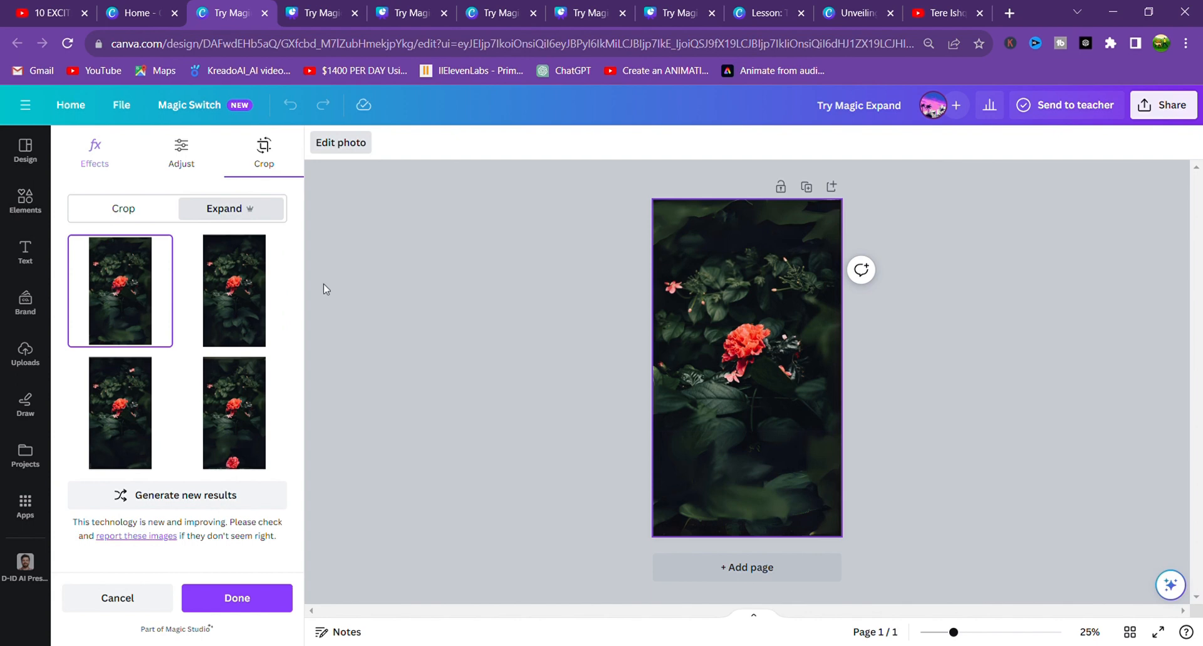
left_click(240, 311)
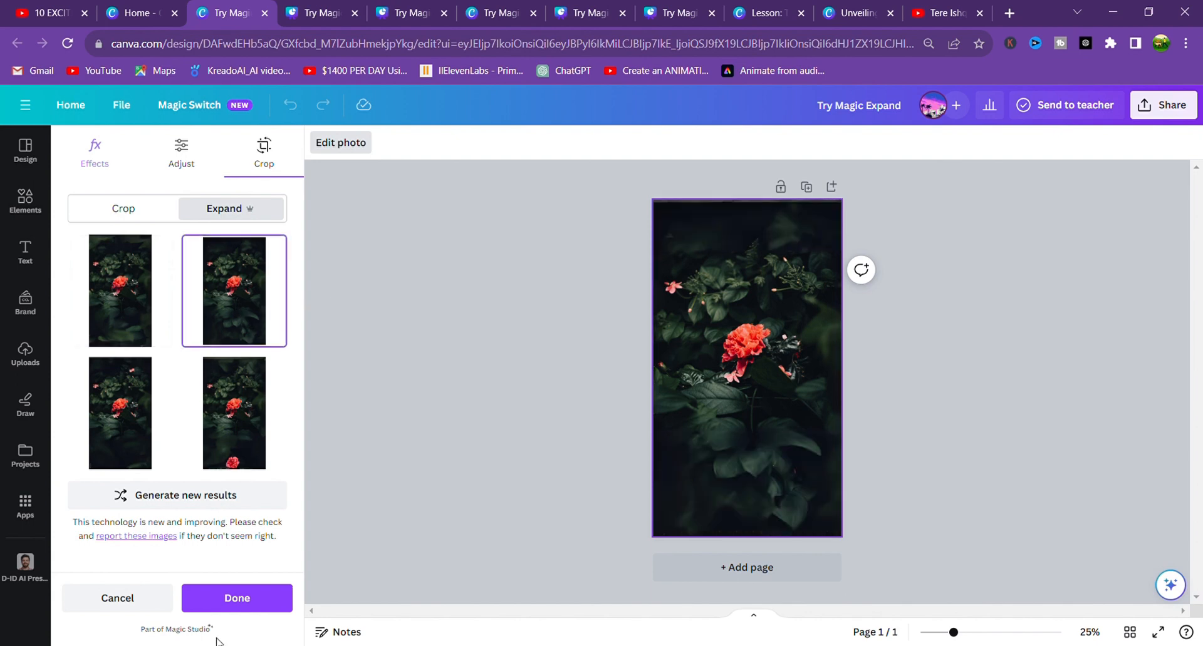
left_click(227, 603)
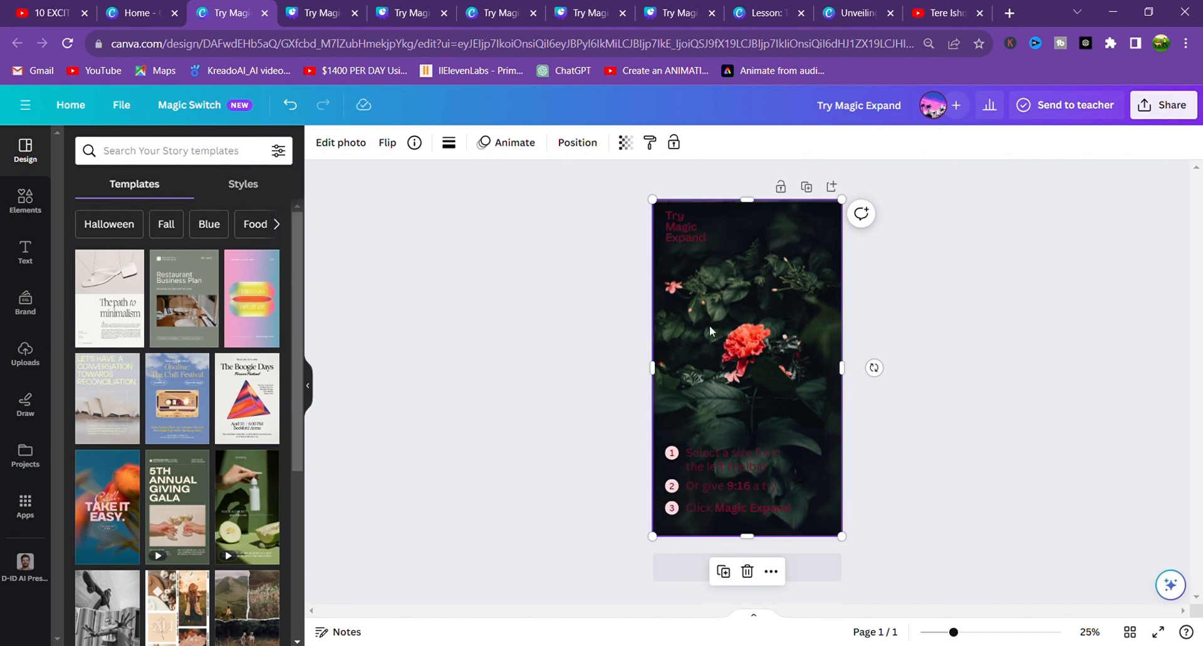
Unlock the "Try Magic Expand" title and change its text colour to white
left_click(677, 232)
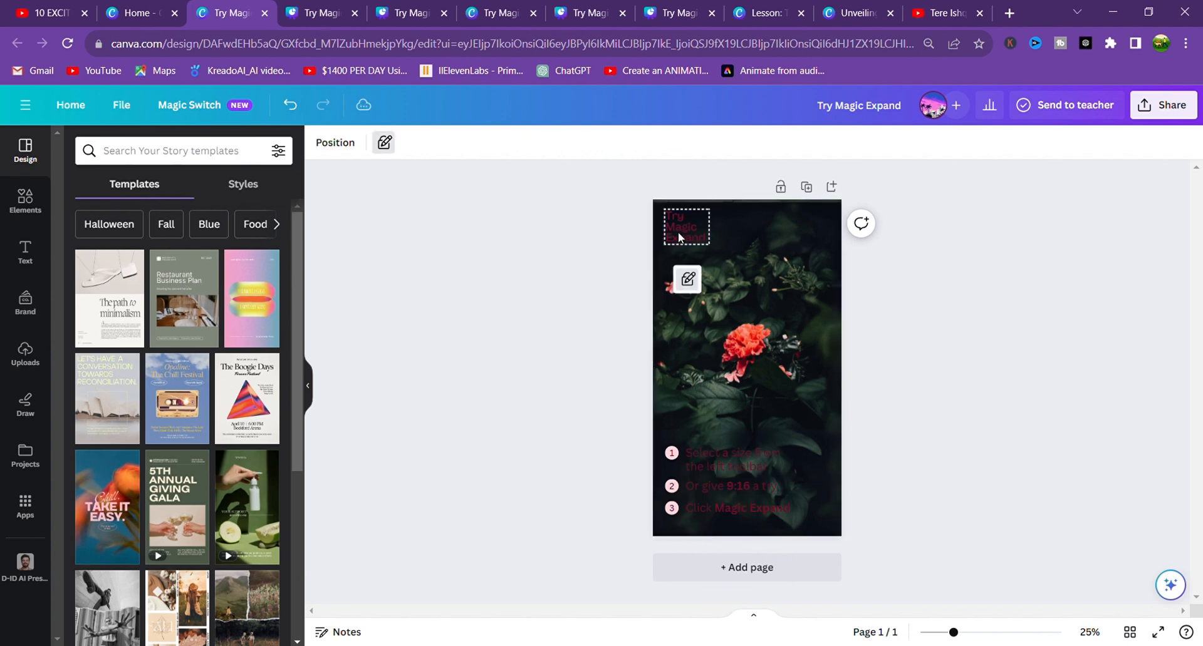
left_click(684, 282)
left_click(689, 285)
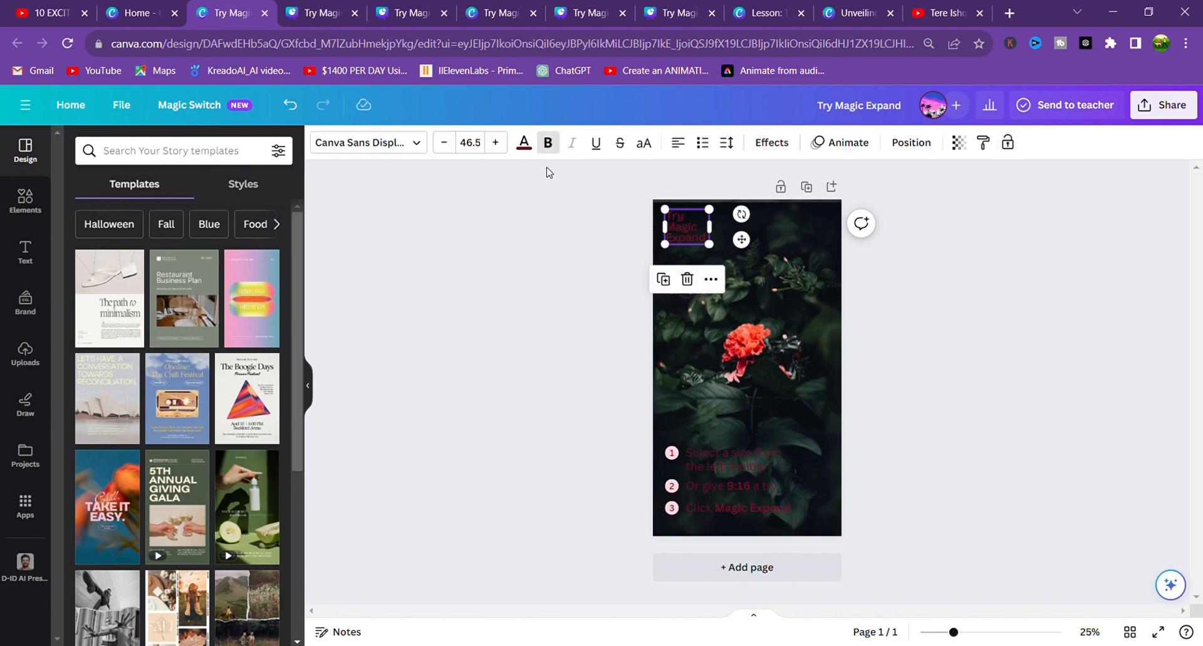
double_click(704, 239)
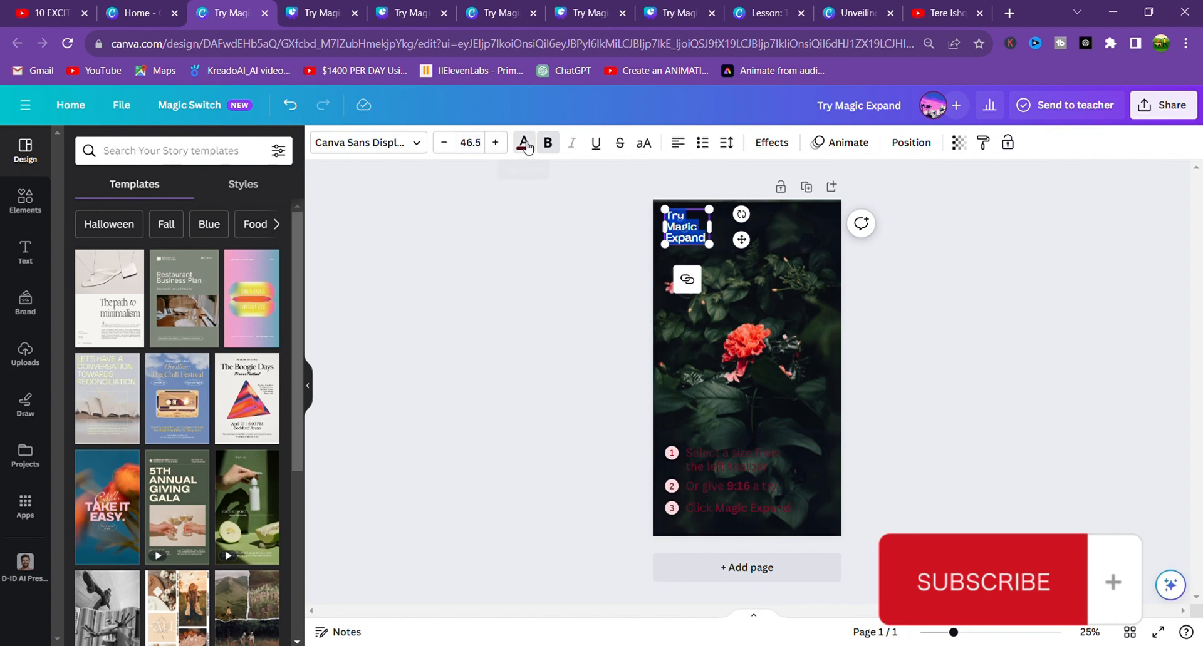
left_click(523, 143)
left_click(278, 450)
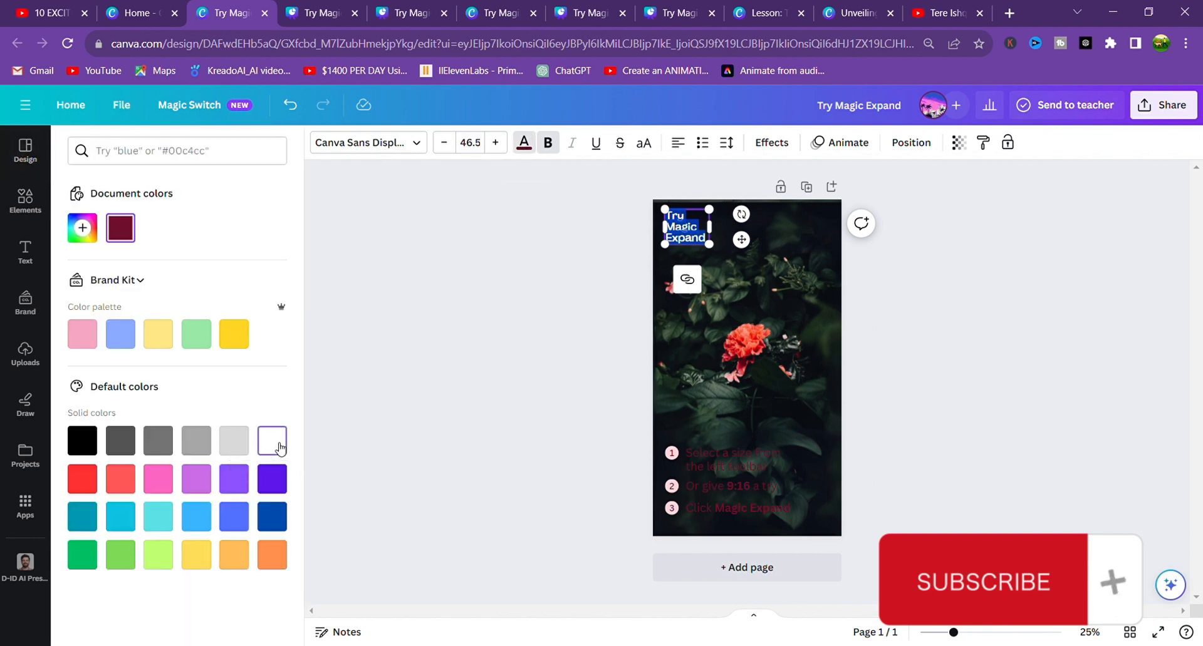
Unlock the "Select a size from the left toolbar" text and colour it white
left_click(714, 462)
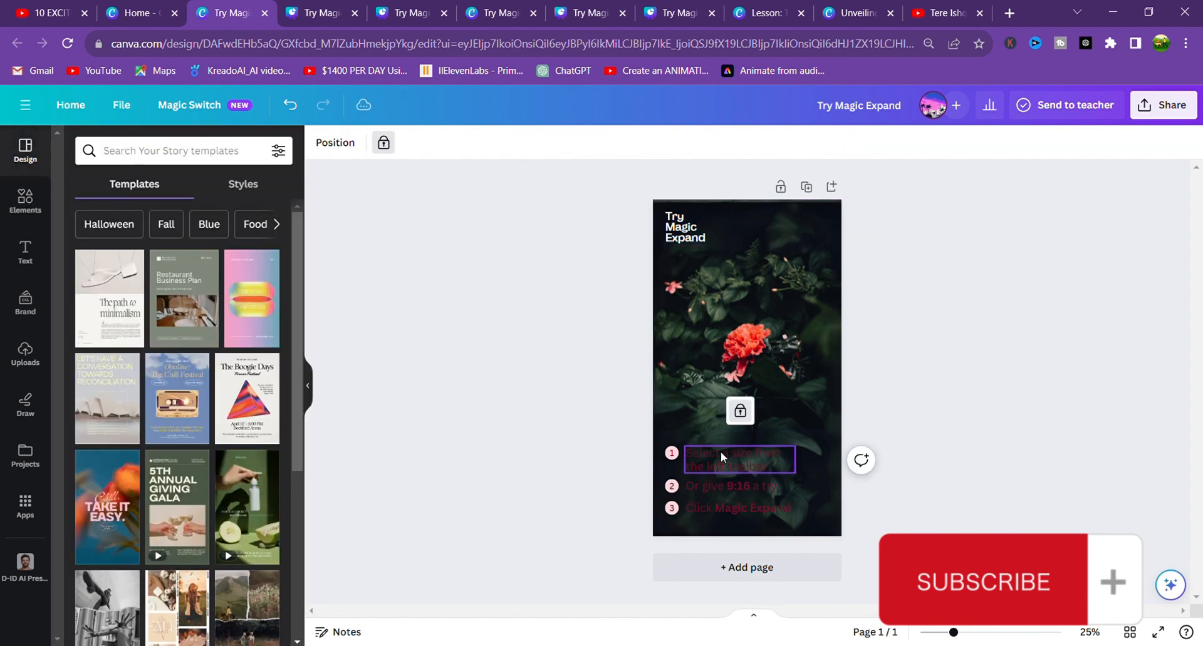
left_click(740, 411)
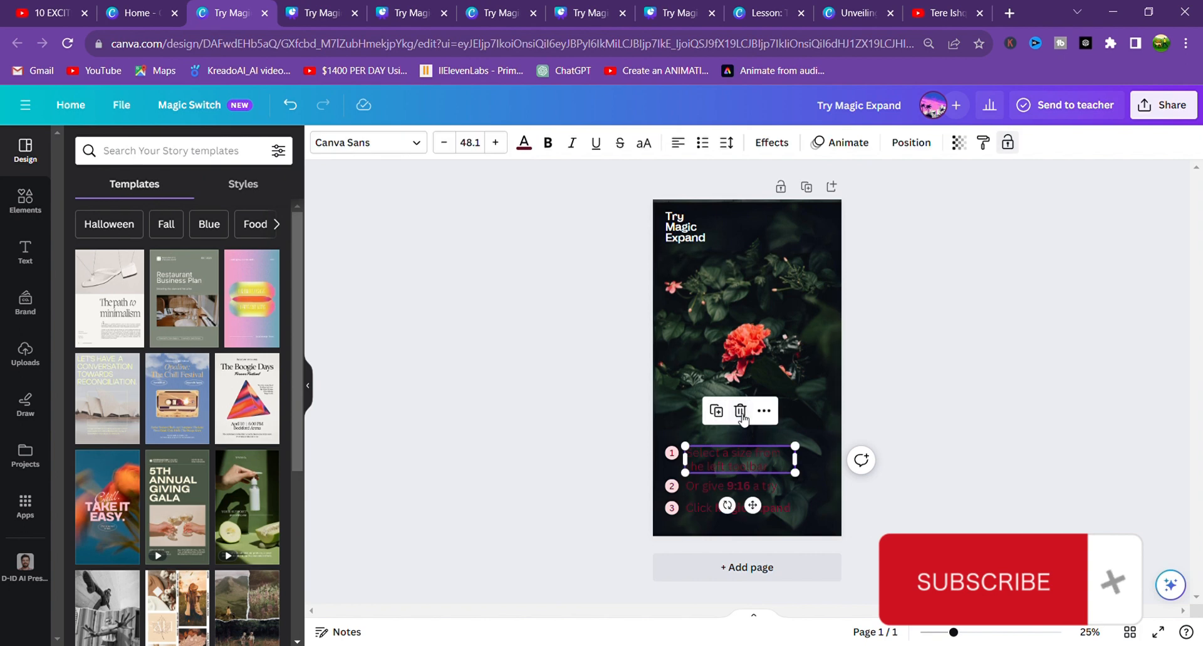
left_click(743, 461)
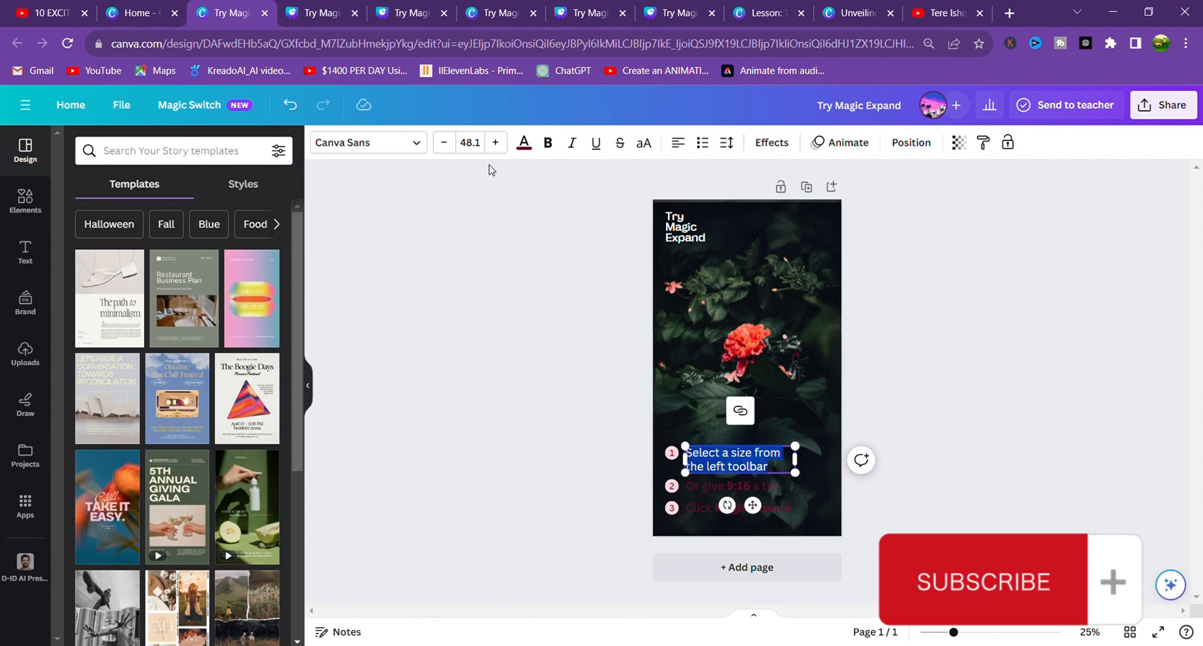
left_click(524, 142)
left_click(272, 441)
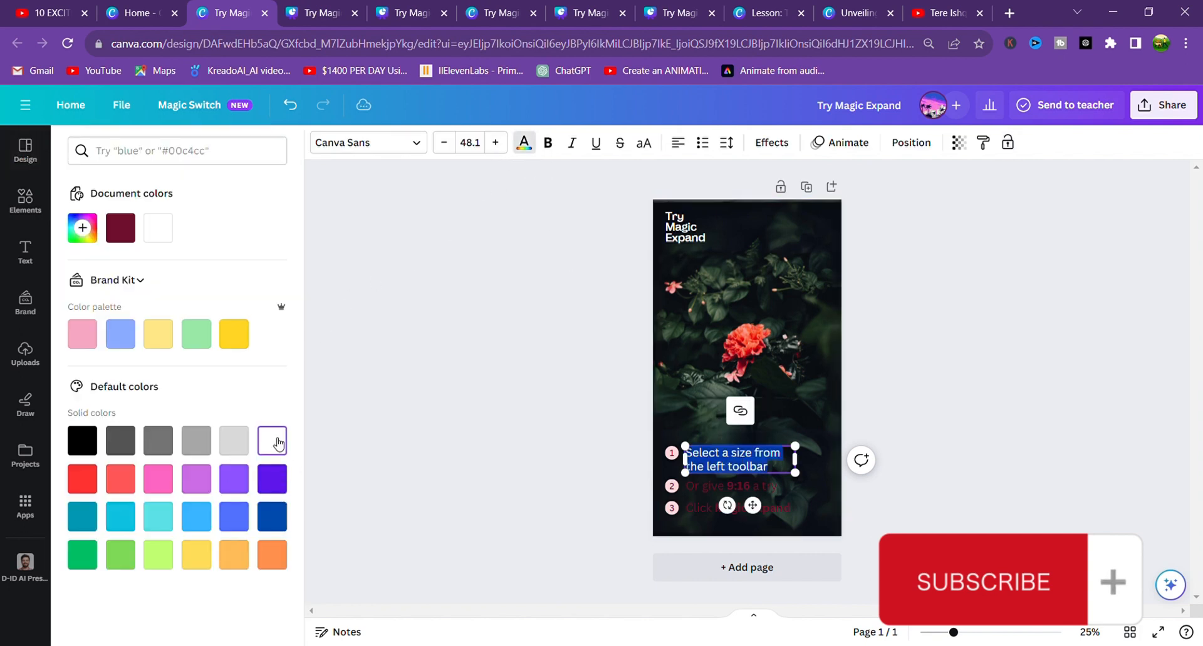
Unlock the "Or give 9:16 a try" text and colour it white
left_click(720, 487)
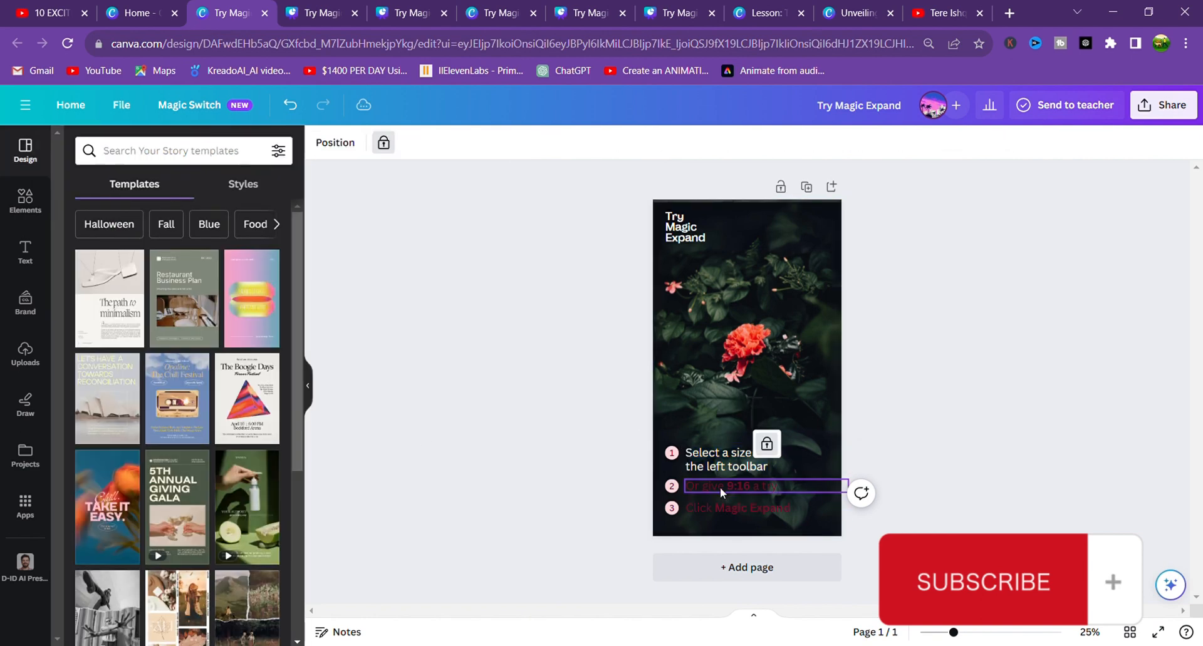
left_click(767, 446)
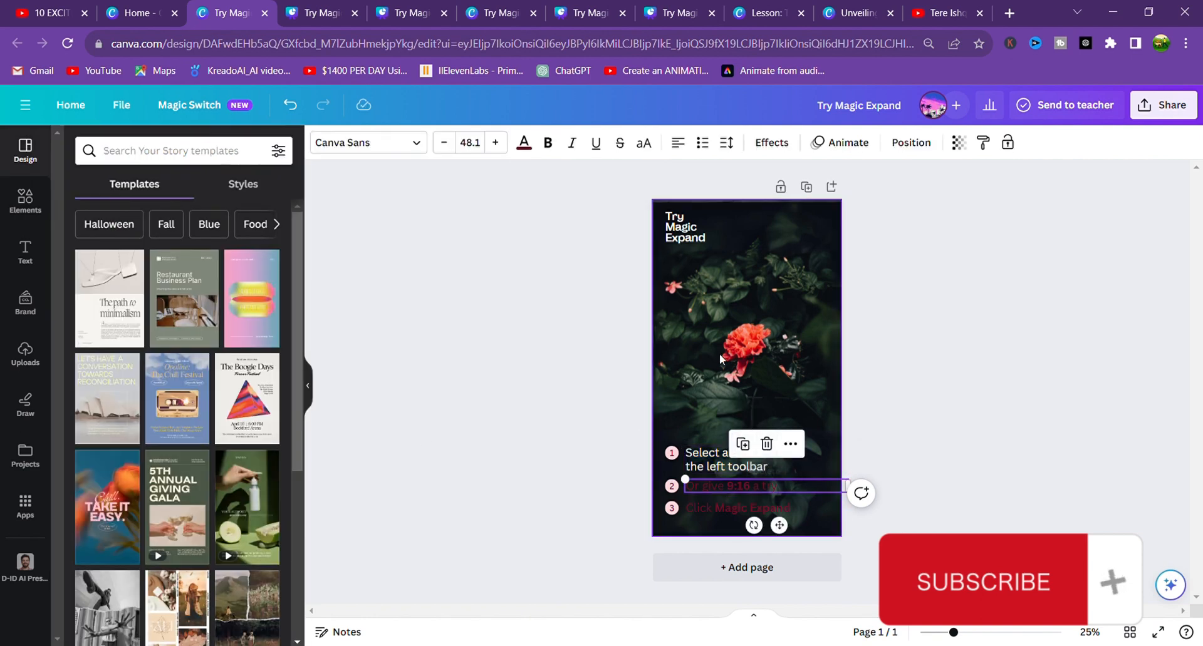
double_click(745, 488)
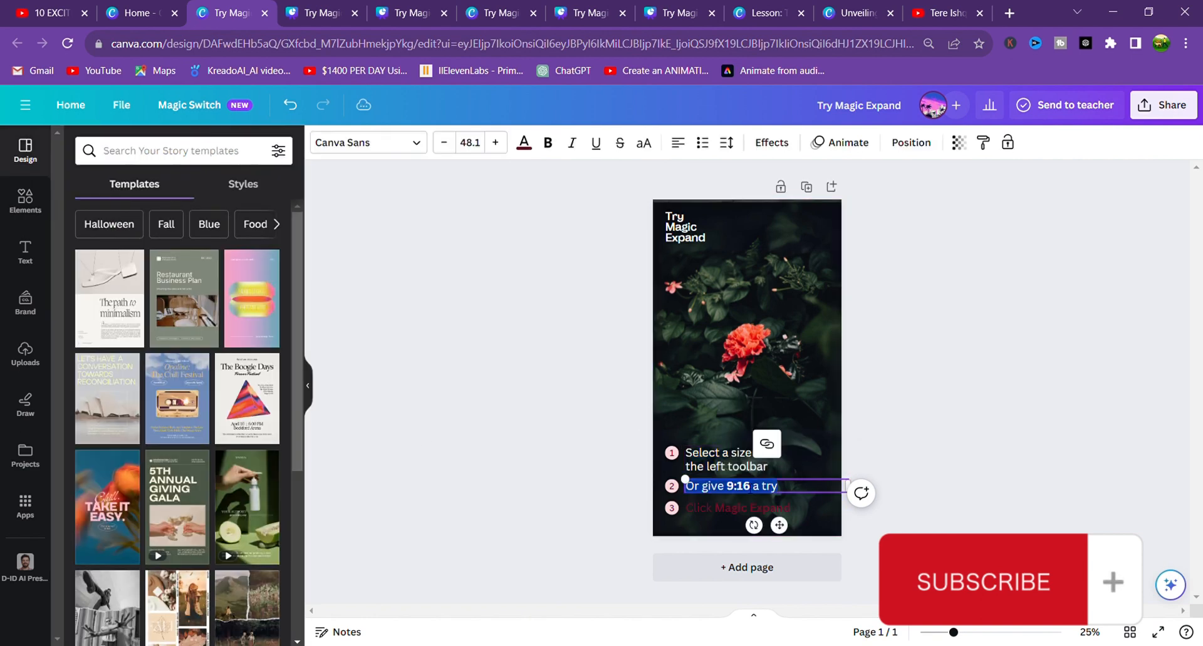
left_click(523, 143)
left_click(284, 443)
Unlock the "Click Magic Expand" text, colour it white, and deselect it
left_click(741, 510)
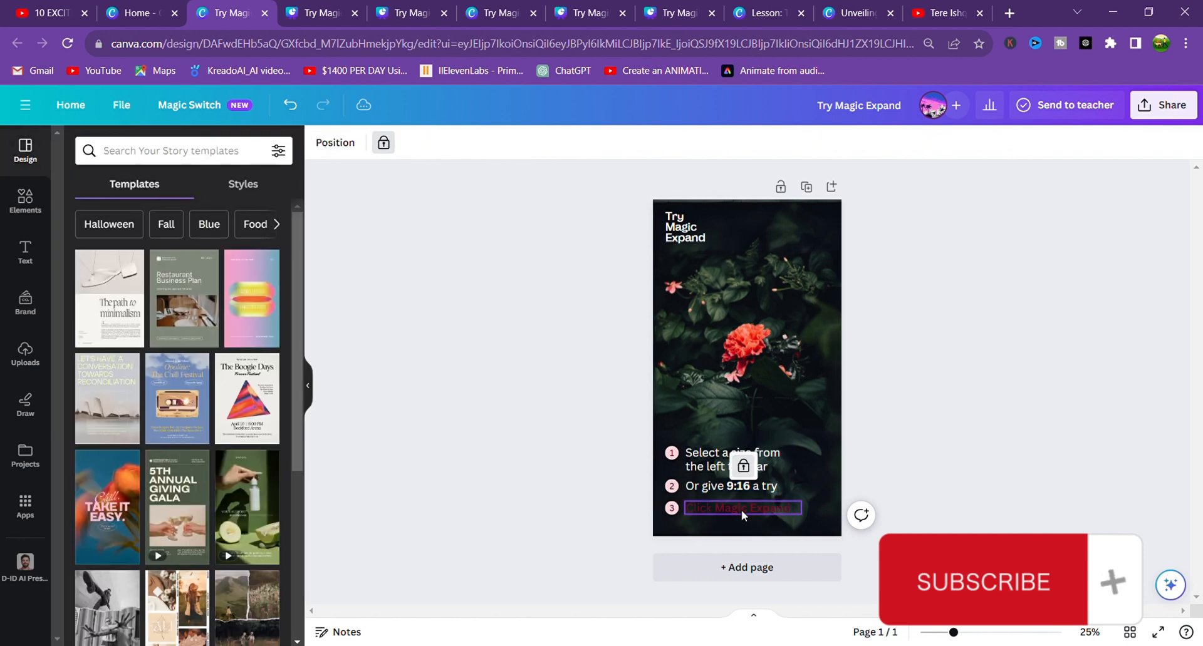
left_click(744, 466)
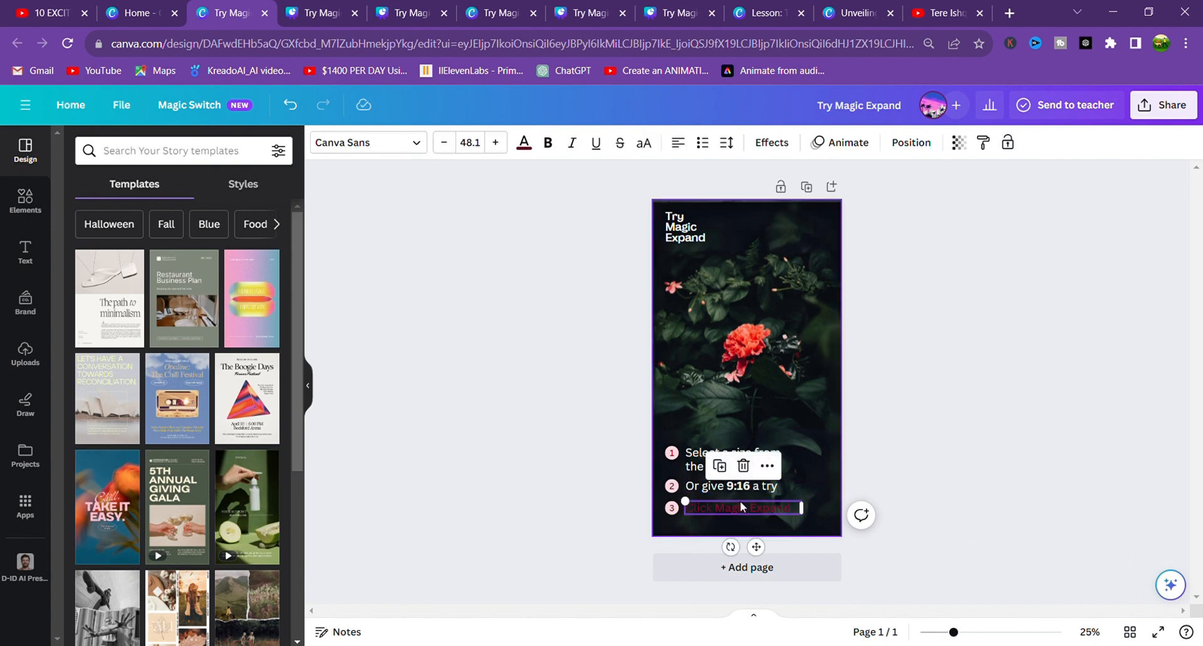
left_click(739, 505)
left_click(524, 142)
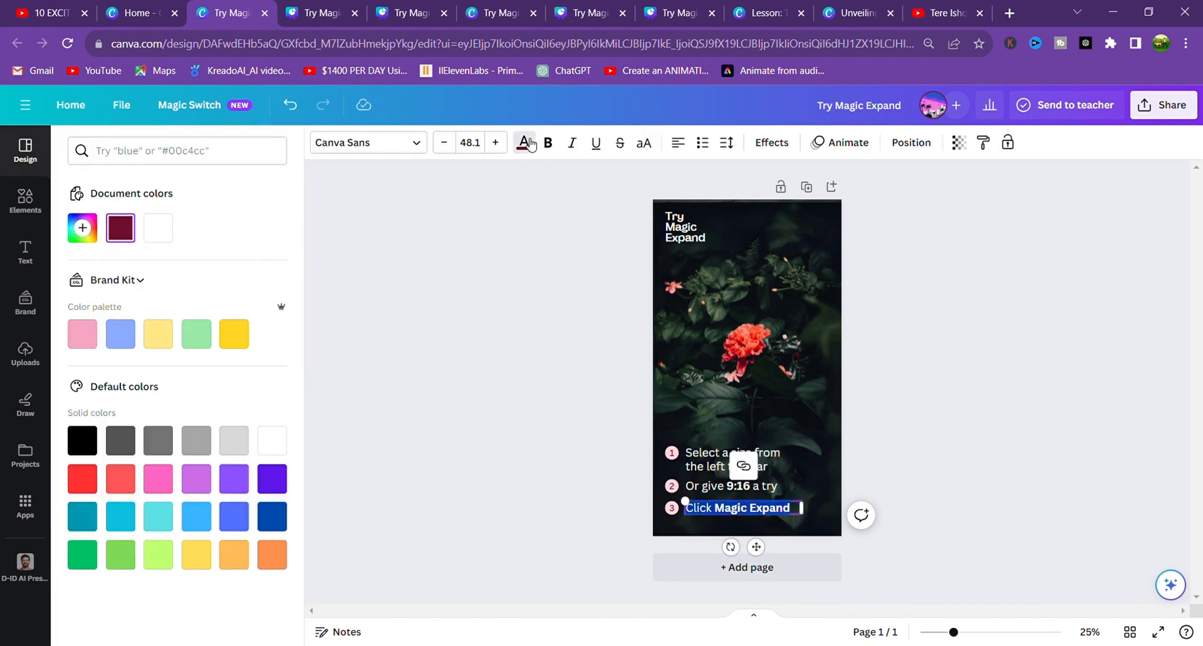
left_click(270, 444)
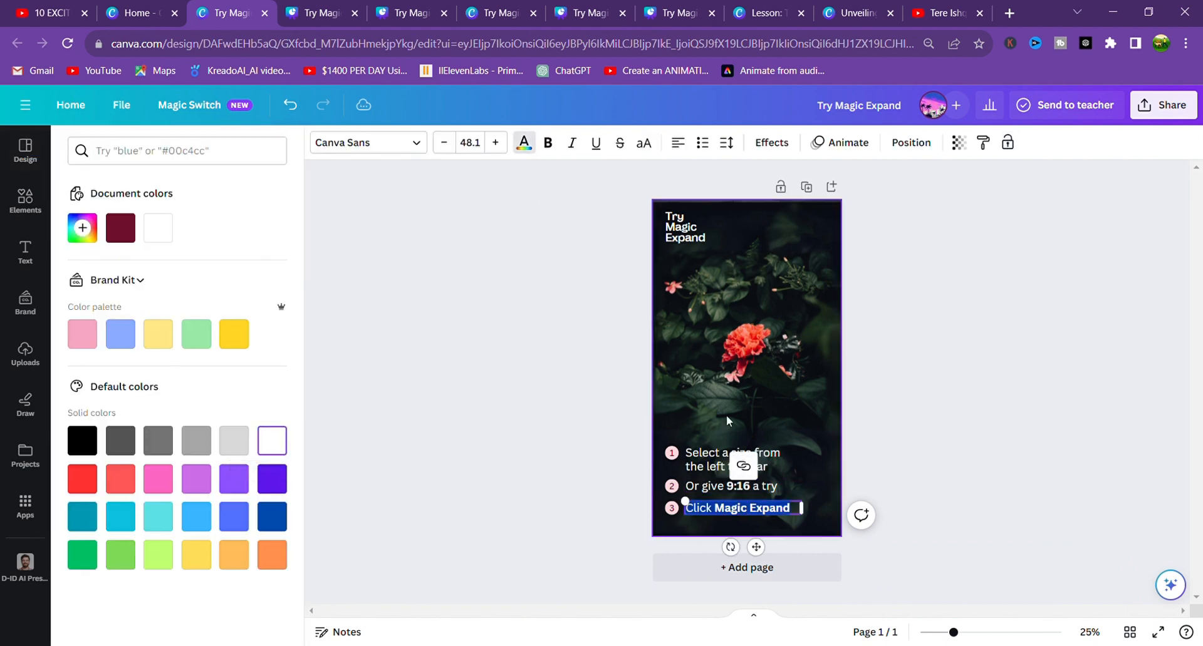
left_click(902, 395)
left_click(895, 408)
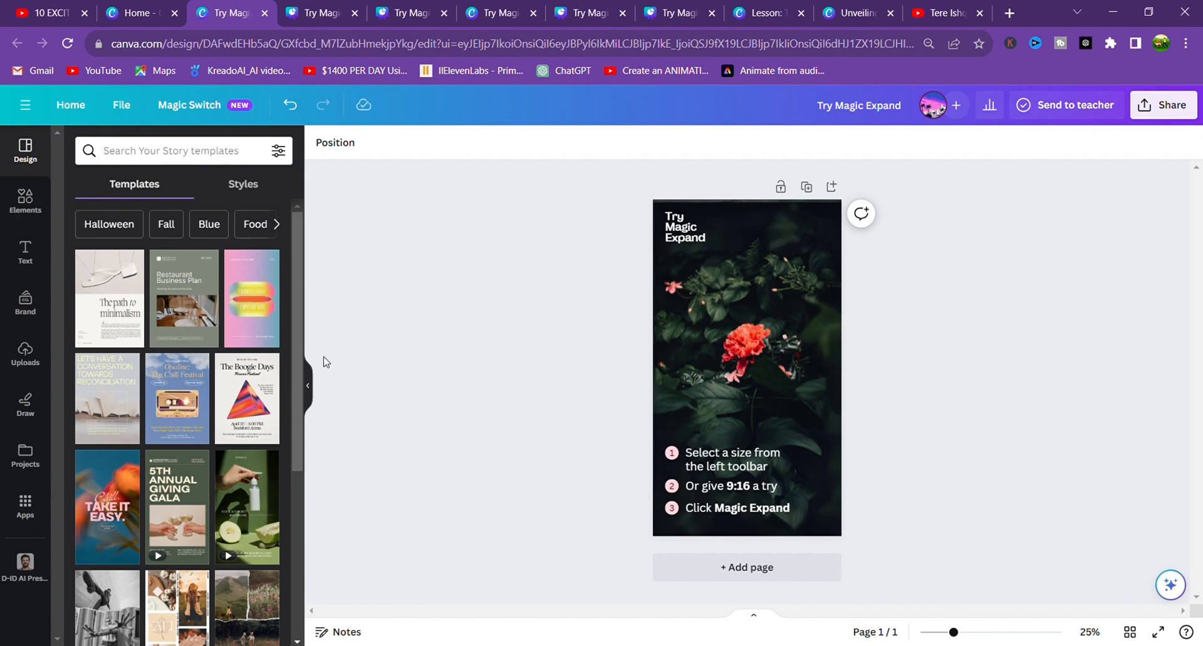
Return to the Canva home page and open the Magic Switch sample presentation
left_click(117, 9)
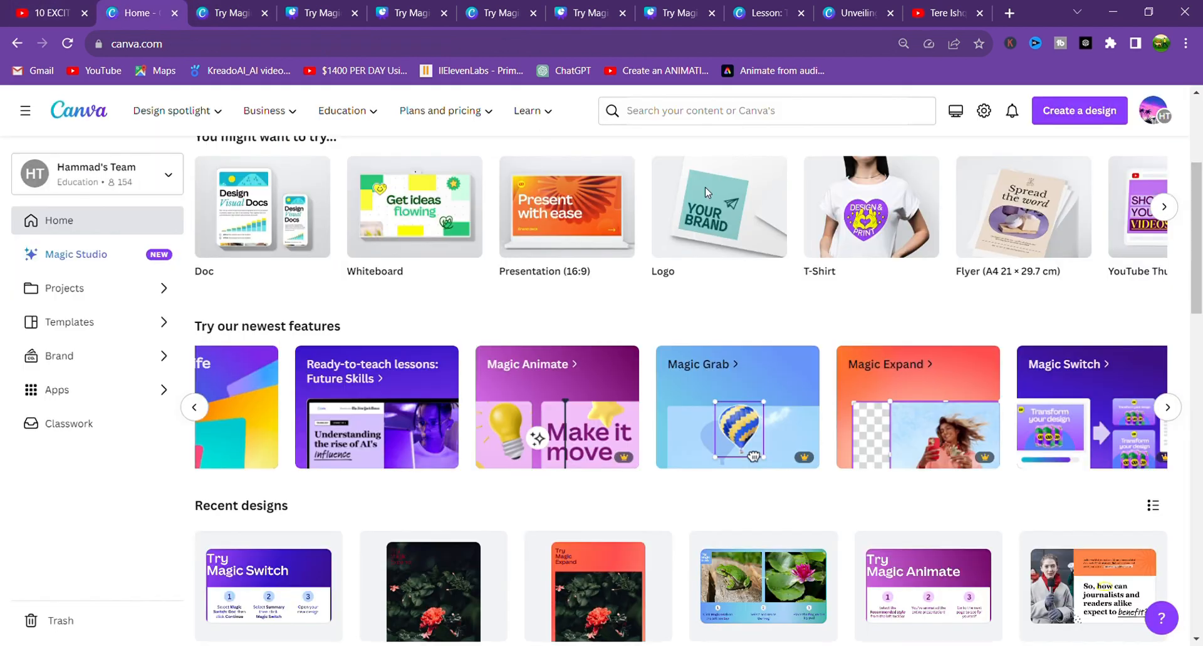
left_click(1085, 414)
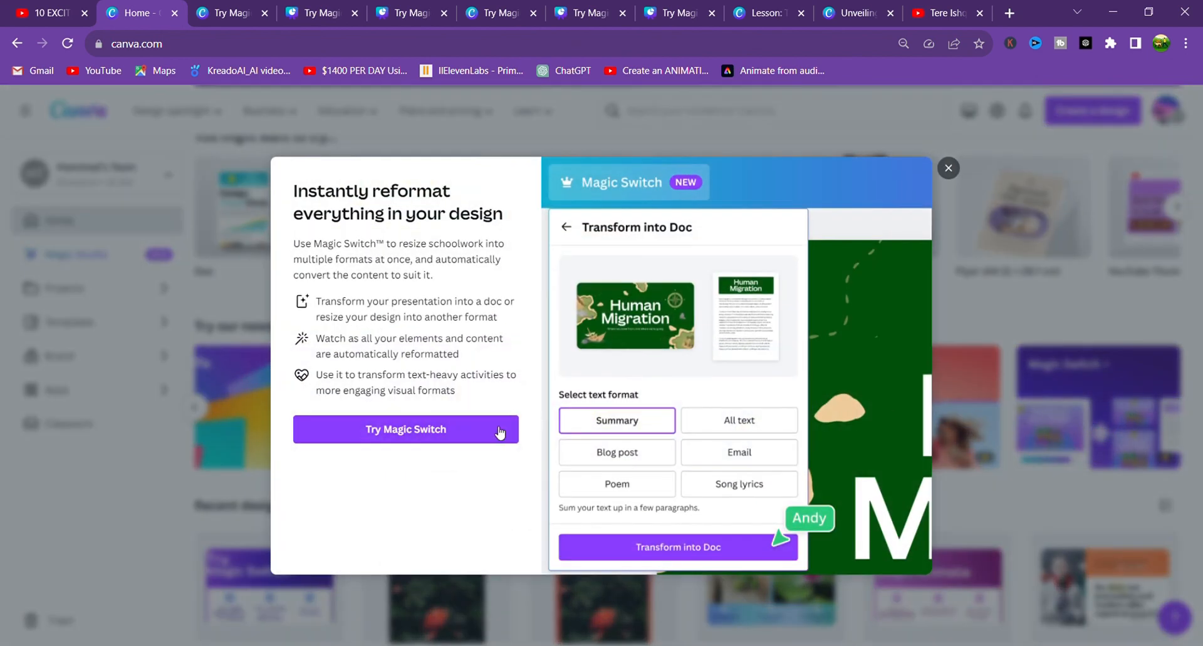
left_click(499, 431)
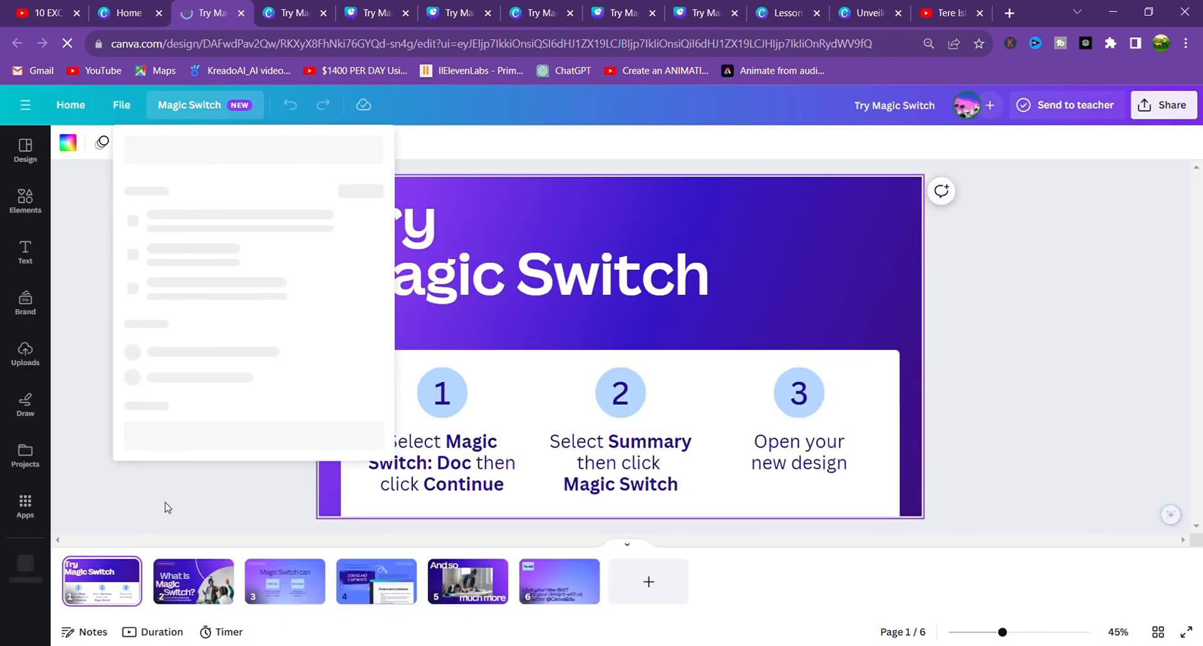
Dismiss the Magic Switch options, view page 2 of the presentation, and select its "What is" heading
left_click(197, 508)
left_click(203, 585)
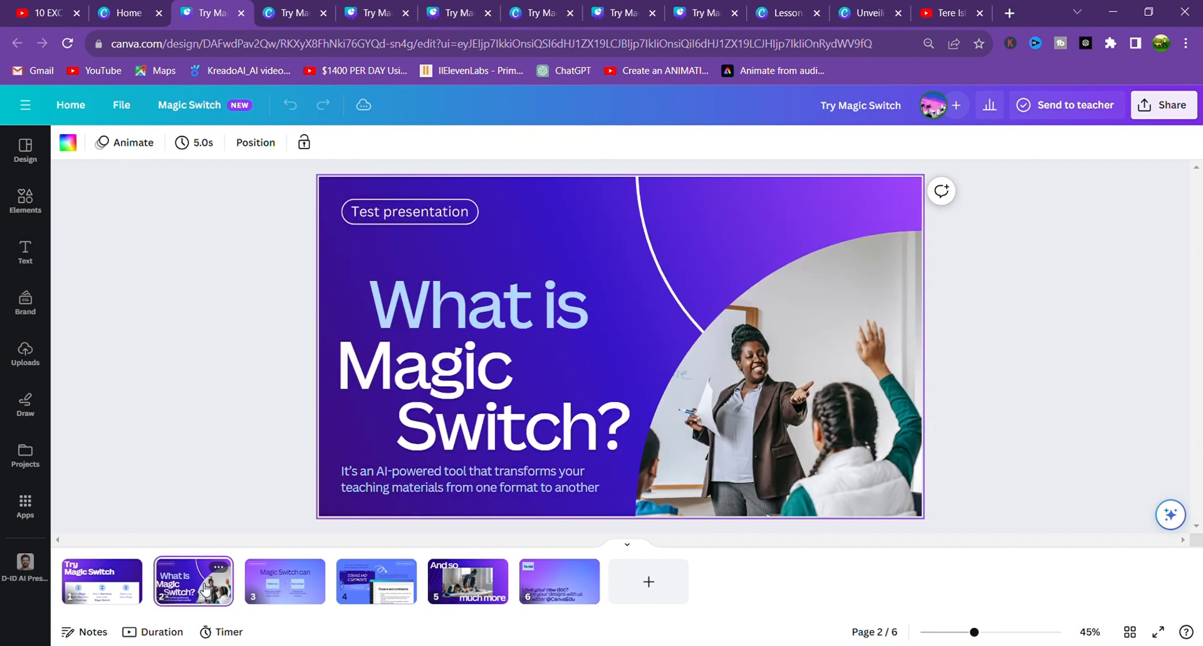
left_click(458, 327)
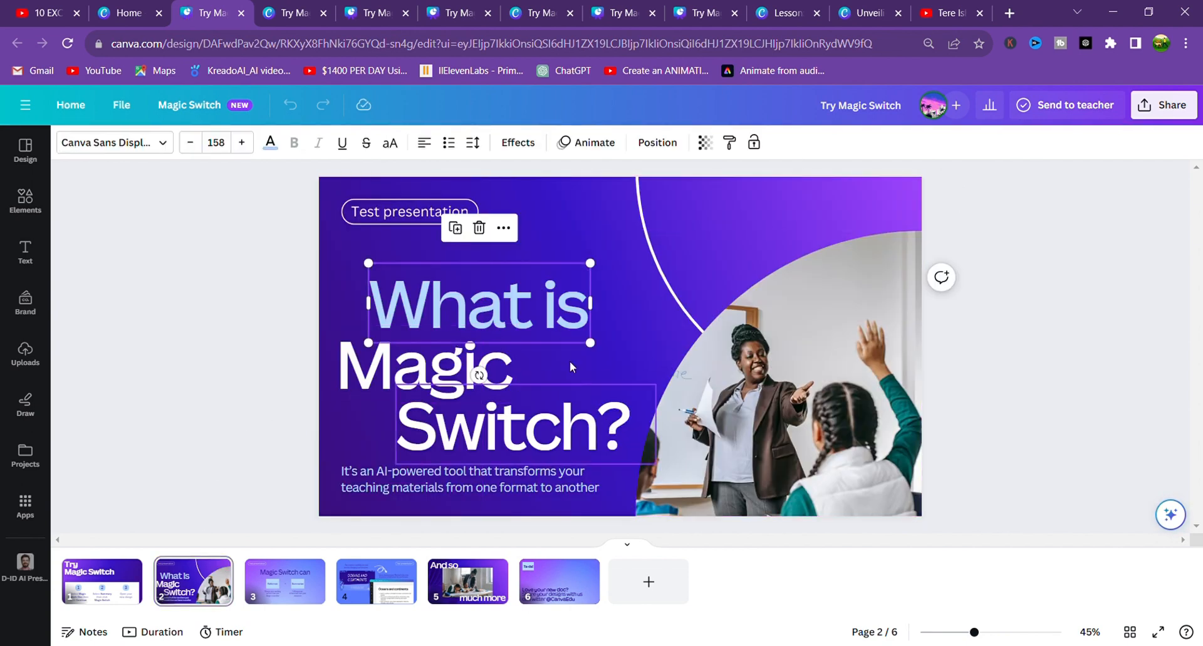
Preview the Basic, Writing and Exaggerate text animations on the "What is" heading, including Wipe, Pan, Pop, Tectonic, Shift, Merge and Skate
left_click(586, 142)
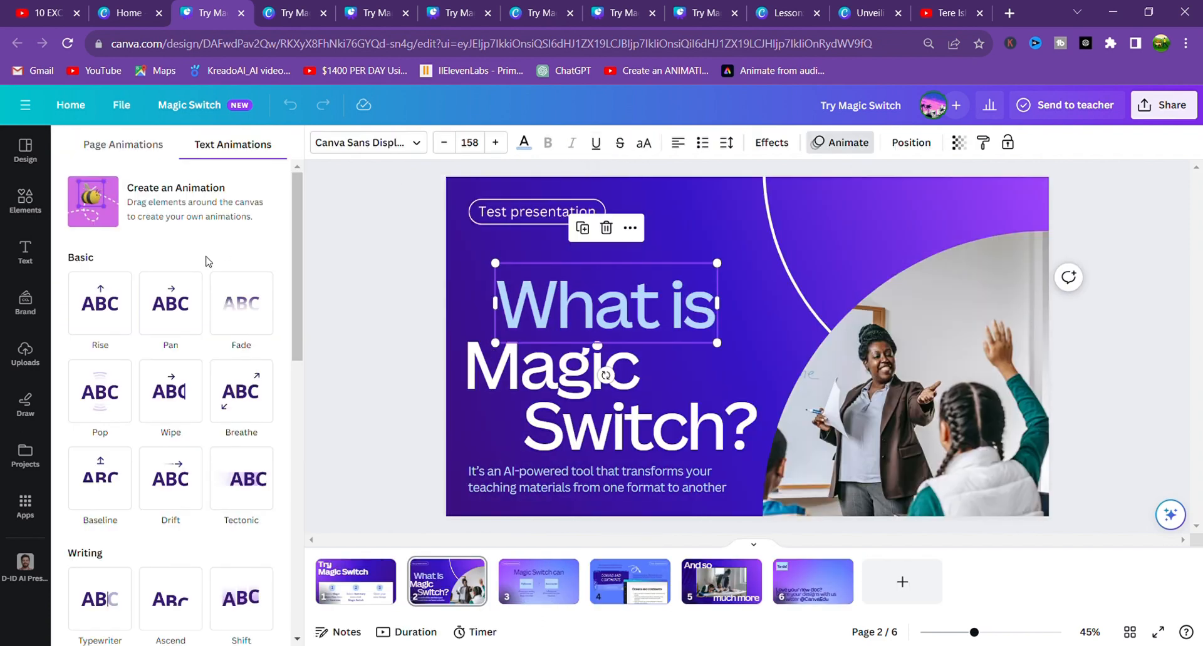
left_click(167, 411)
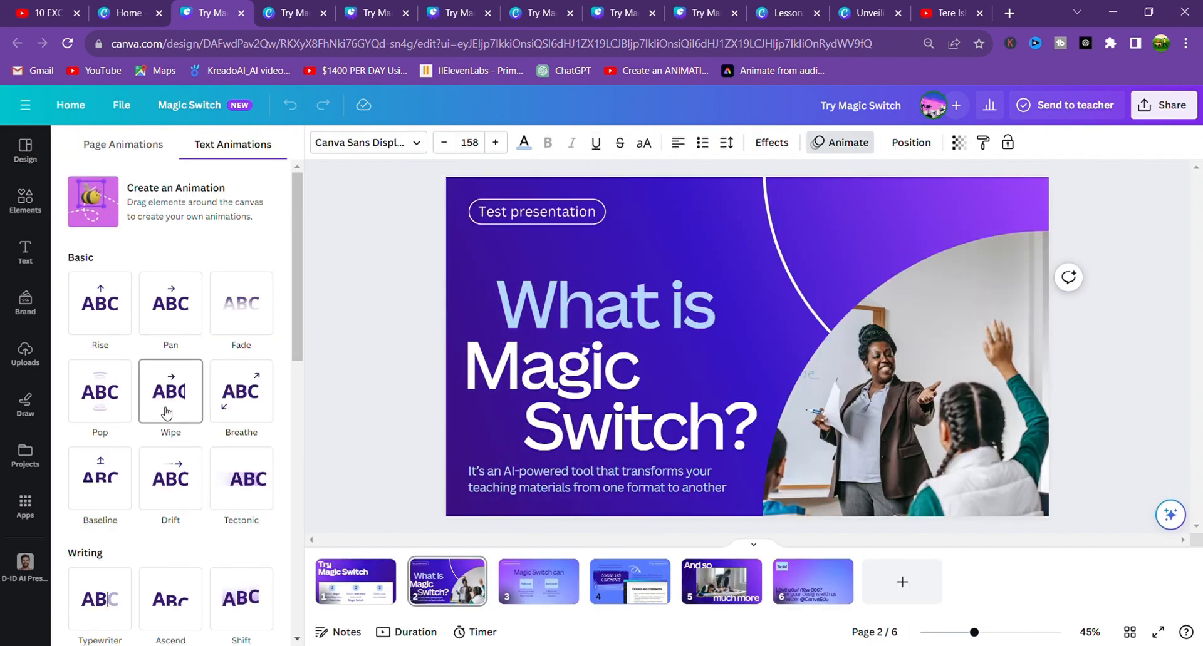
left_click(166, 320)
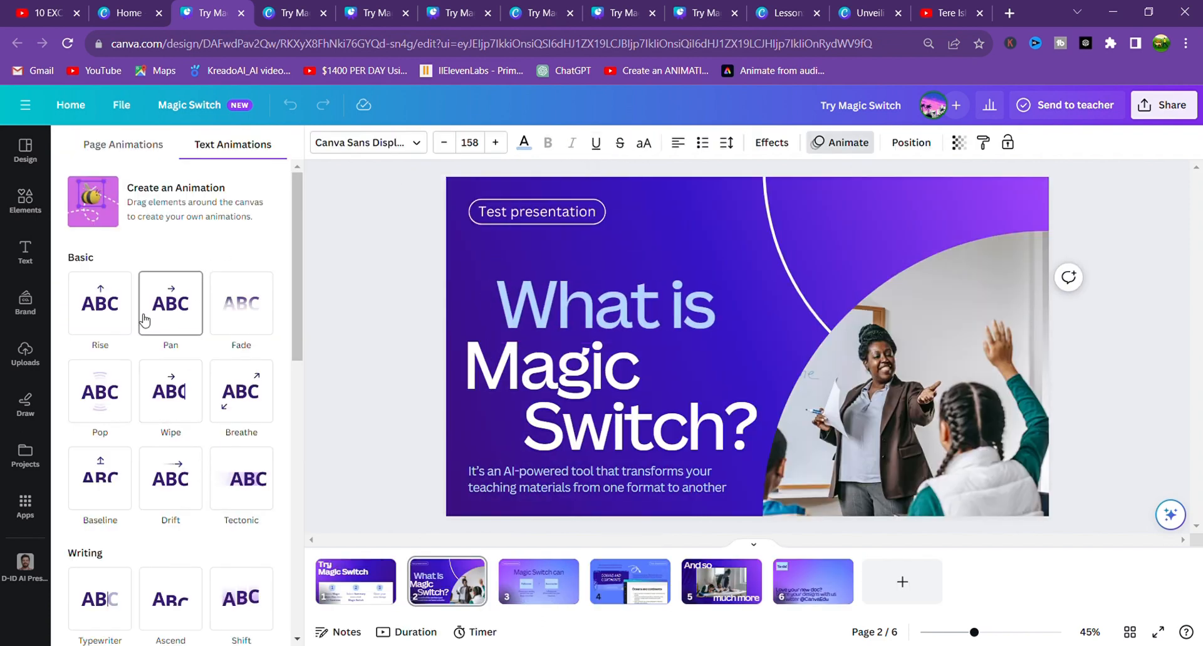
left_click(107, 317)
left_click(111, 395)
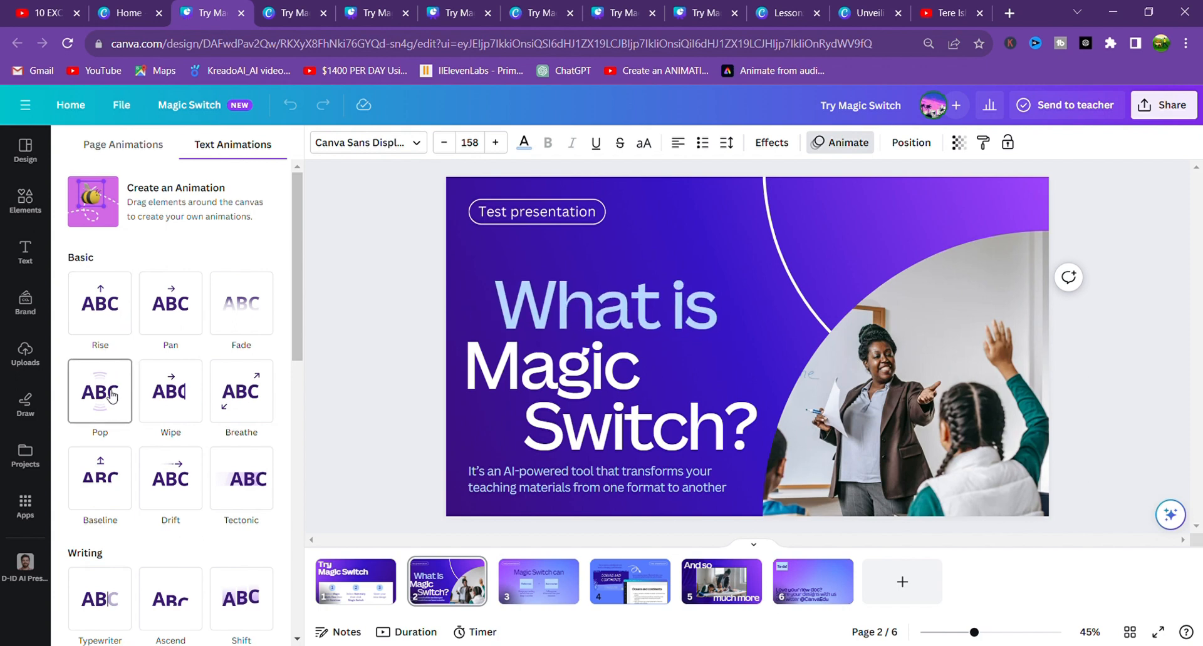
left_click(107, 489)
left_click(174, 498)
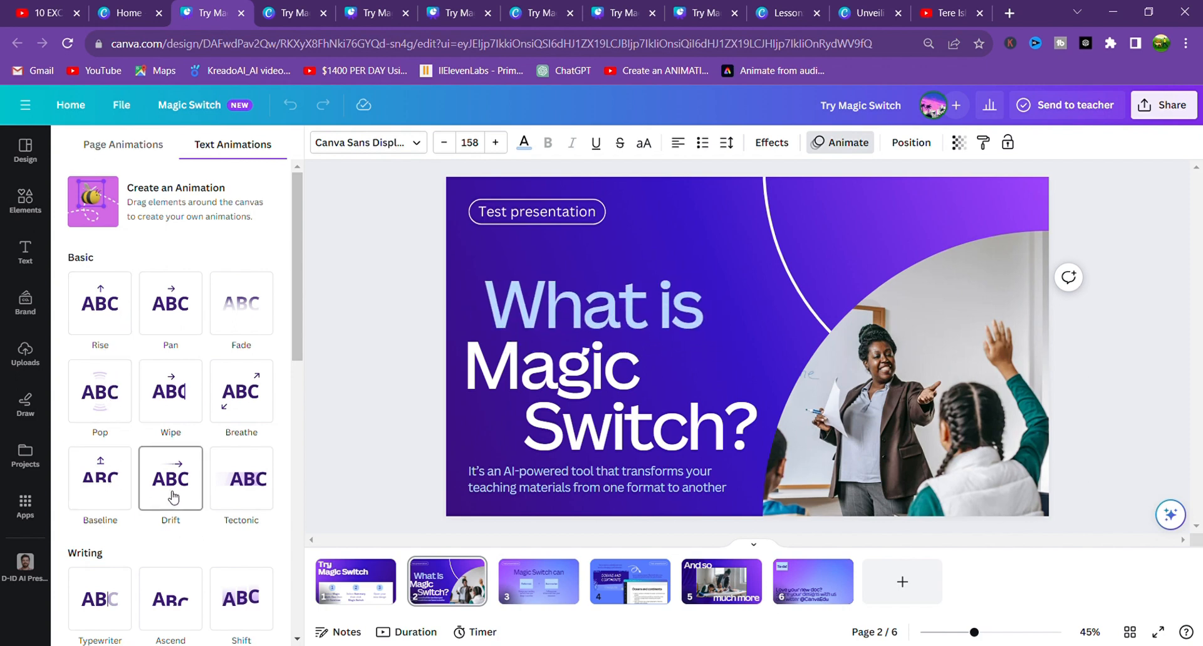
left_click(248, 495)
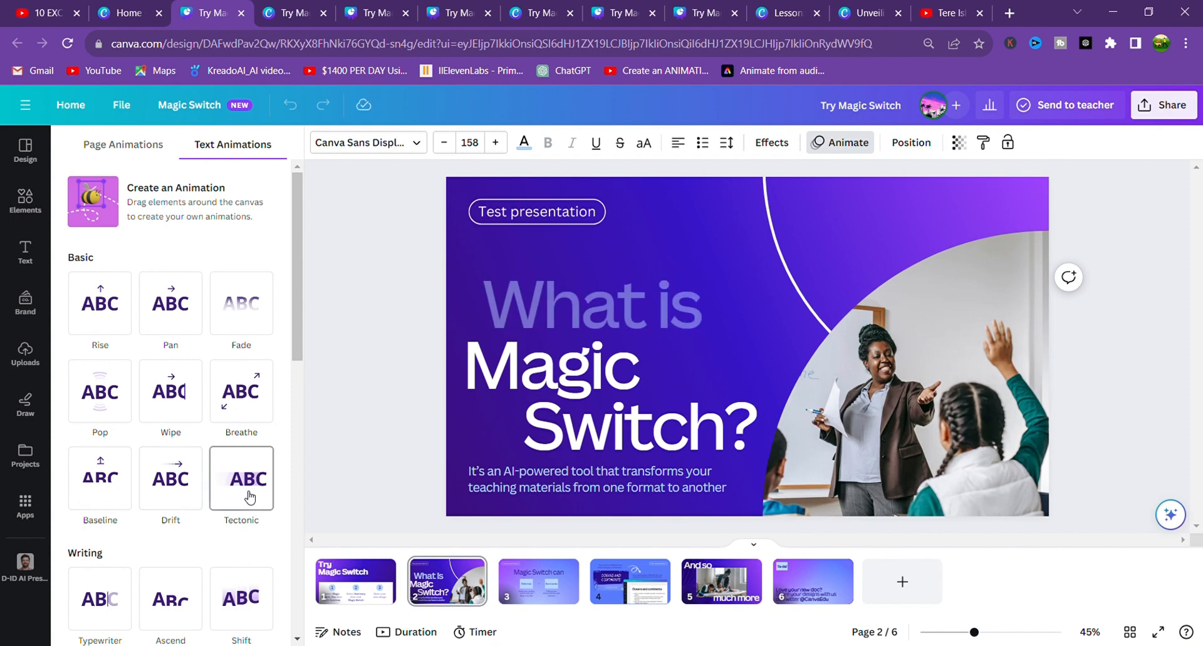
scroll(247, 495, "down", 3)
left_click(237, 457)
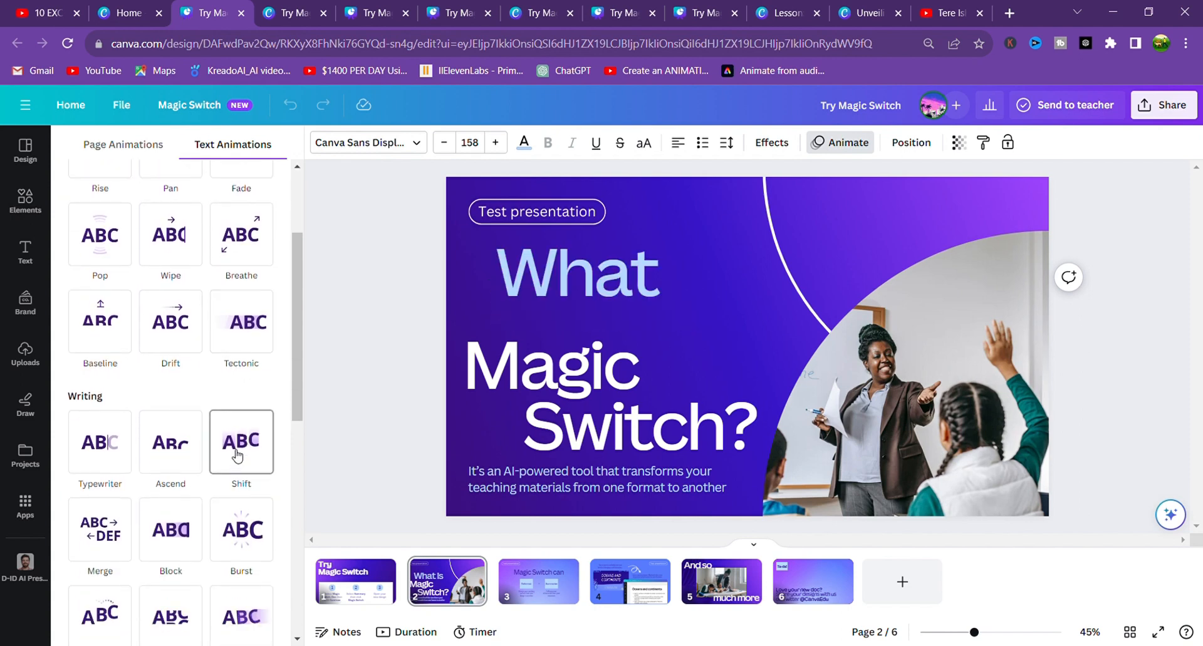
left_click(175, 452)
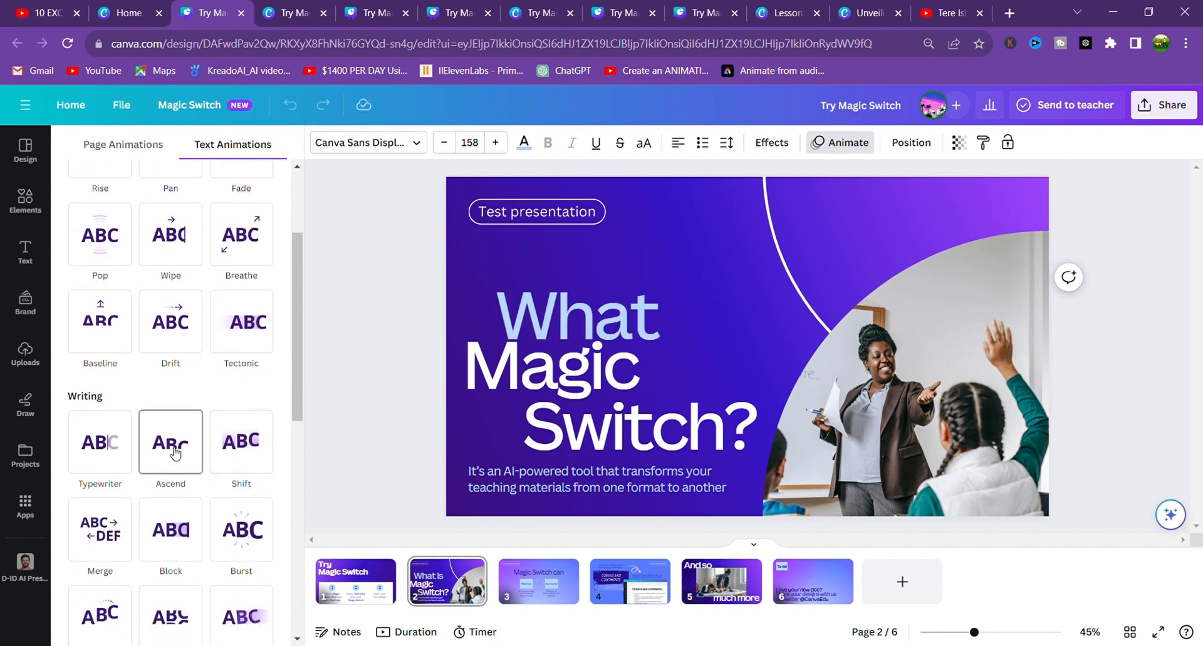
left_click(113, 459)
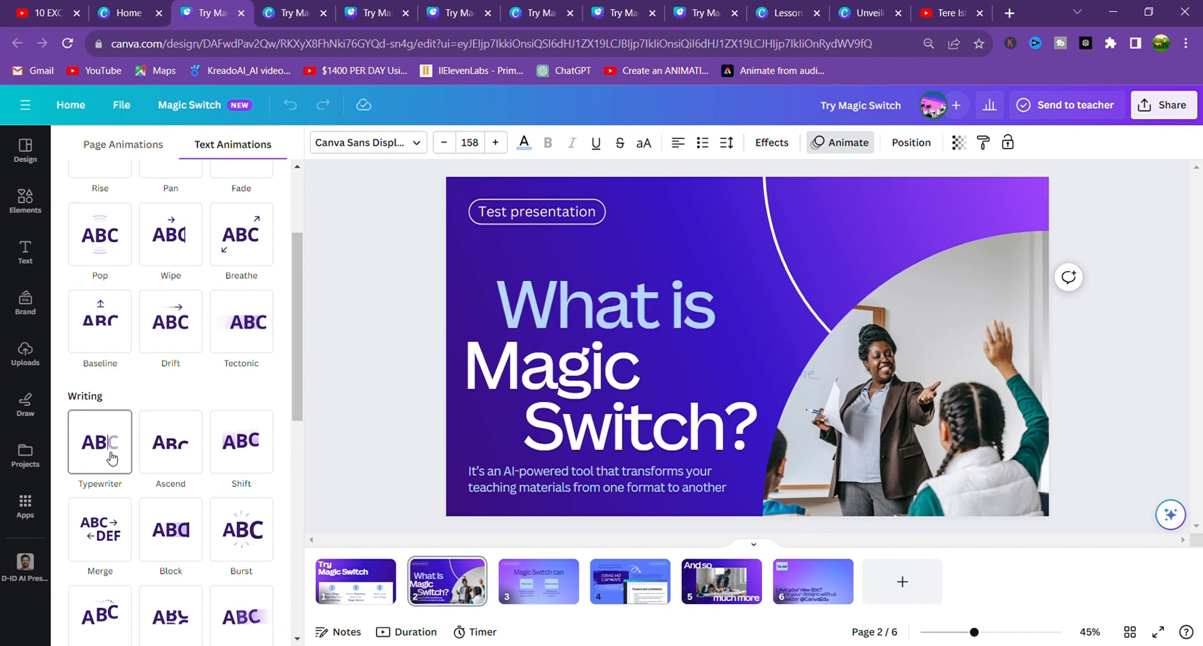
scroll(112, 460, "down", 1)
left_click(112, 459)
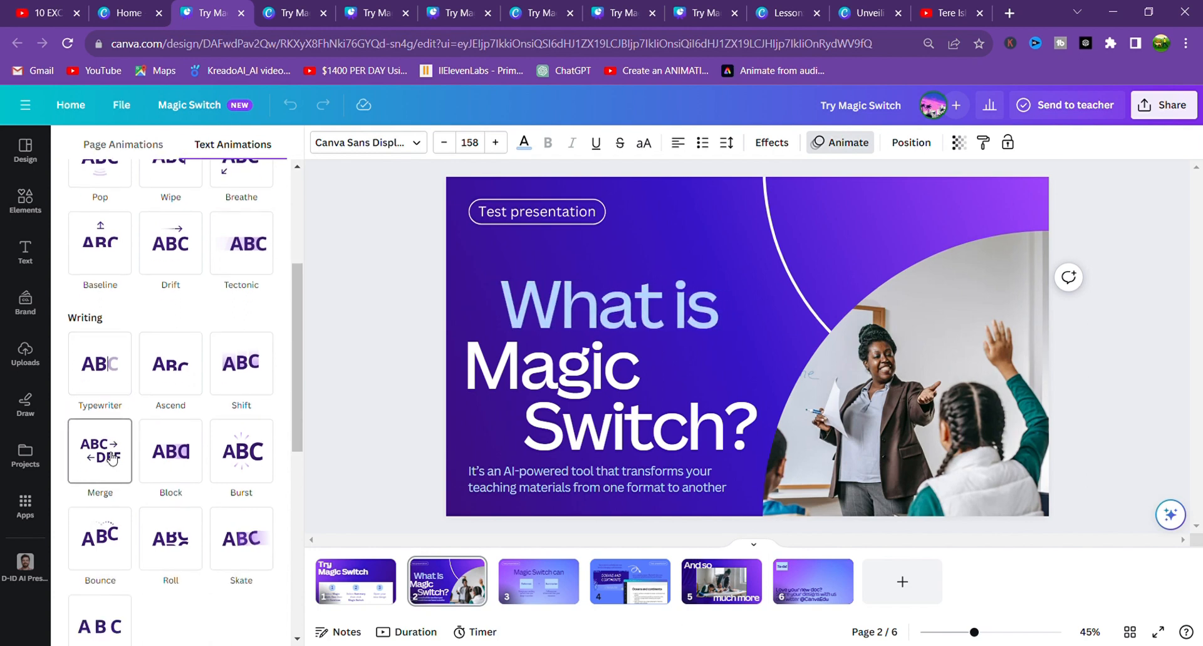
left_click(186, 462)
left_click(244, 462)
left_click(251, 540)
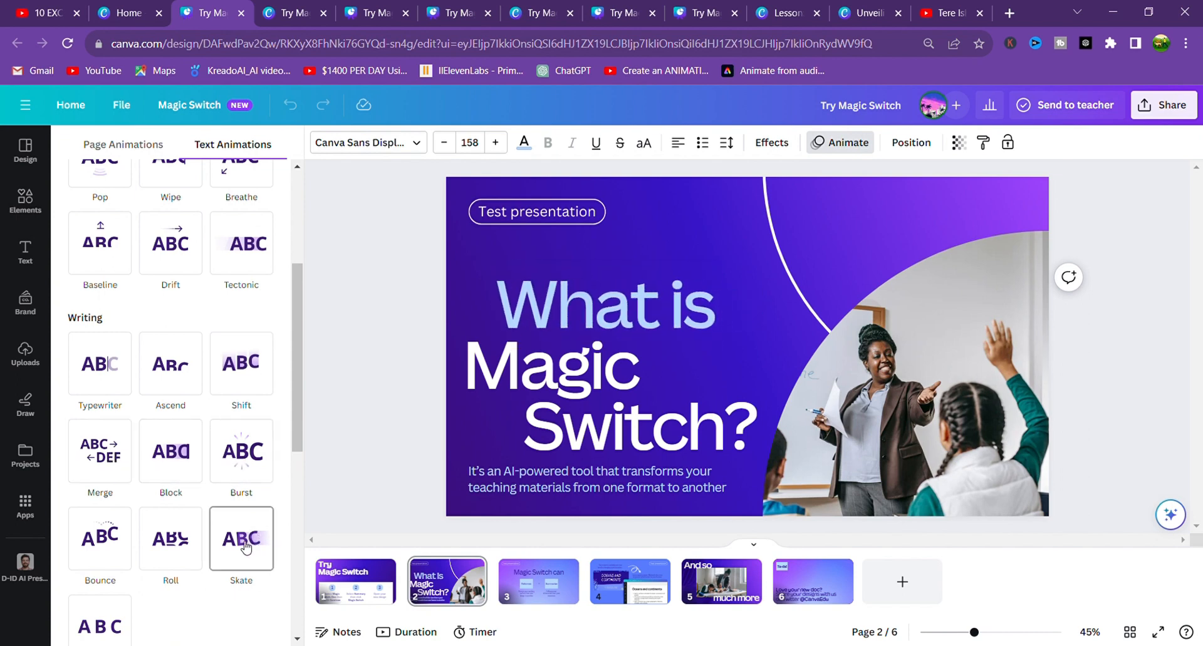
left_click(188, 547)
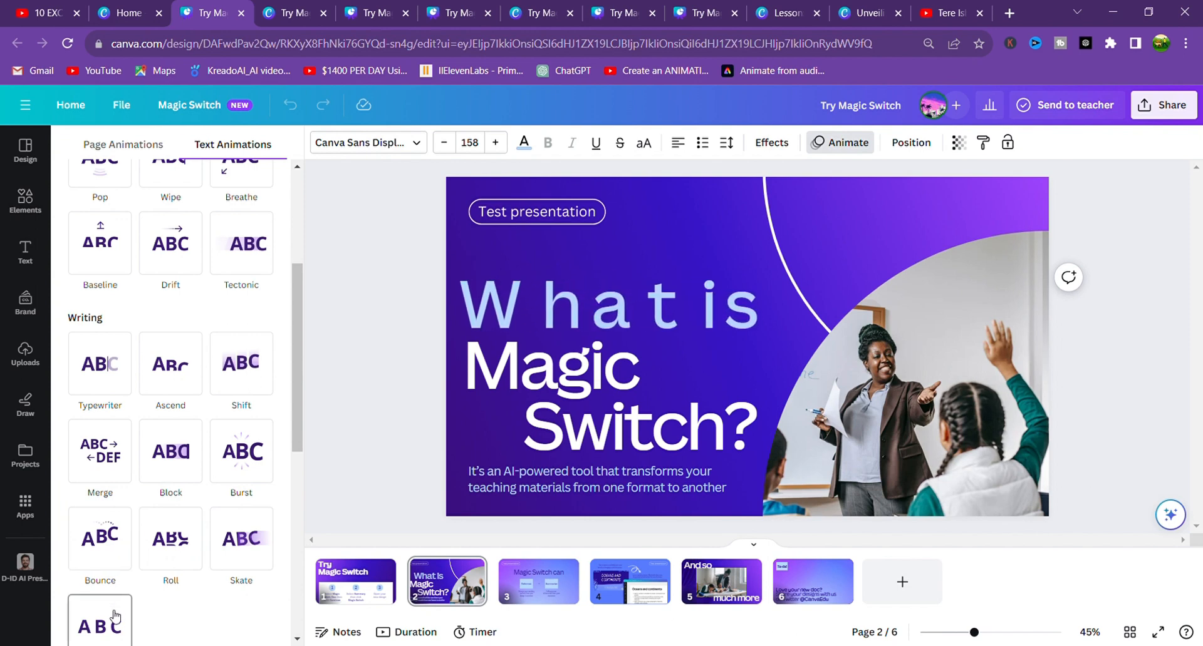
scroll(115, 615, "down", 3)
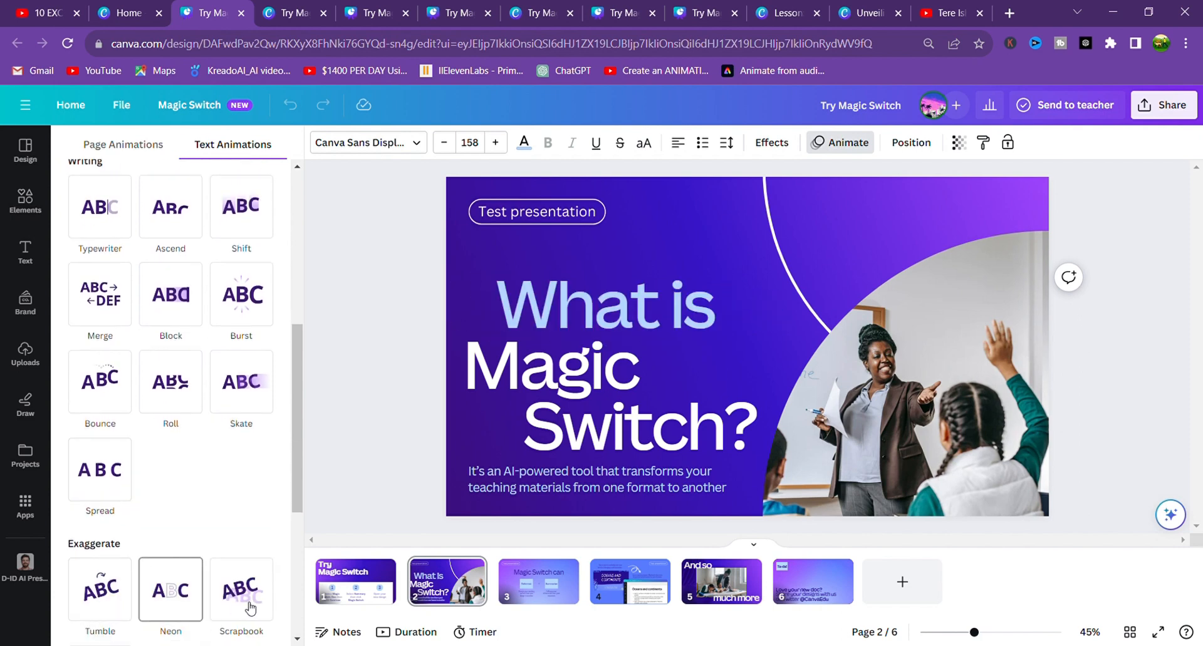
scroll(224, 592, "up", 3)
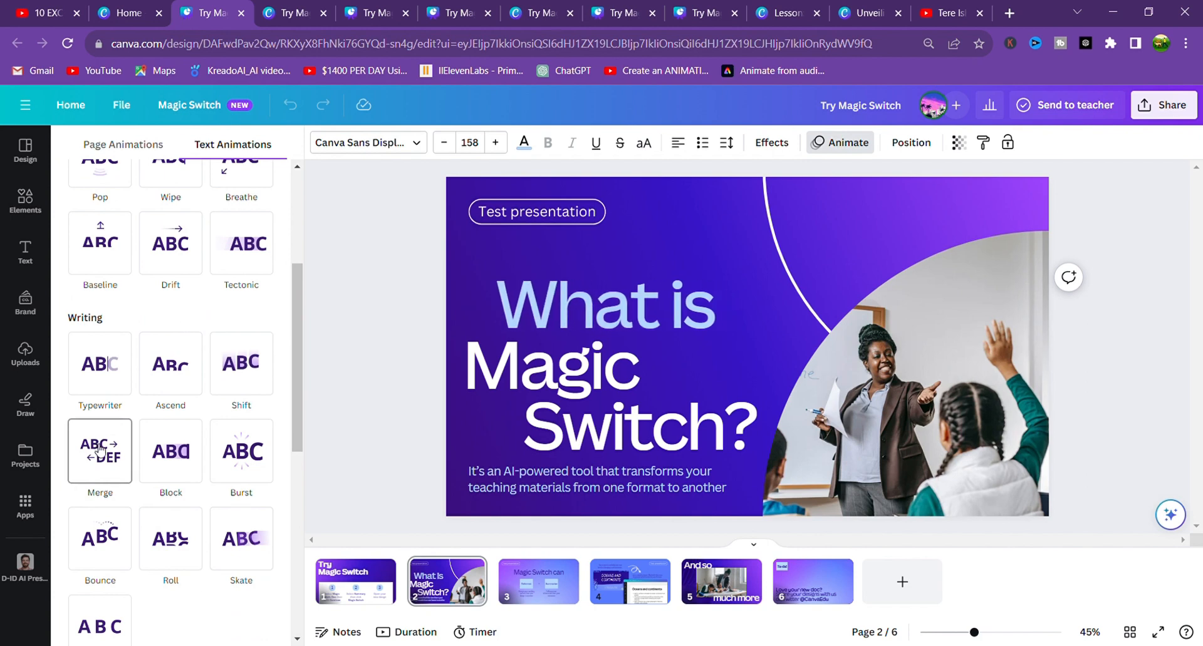
Apply a Basic text animation to the "What is" heading and the Pop animation to the "Magic" text
scroll(99, 448, "up", 3)
left_click(178, 404)
left_click(519, 379)
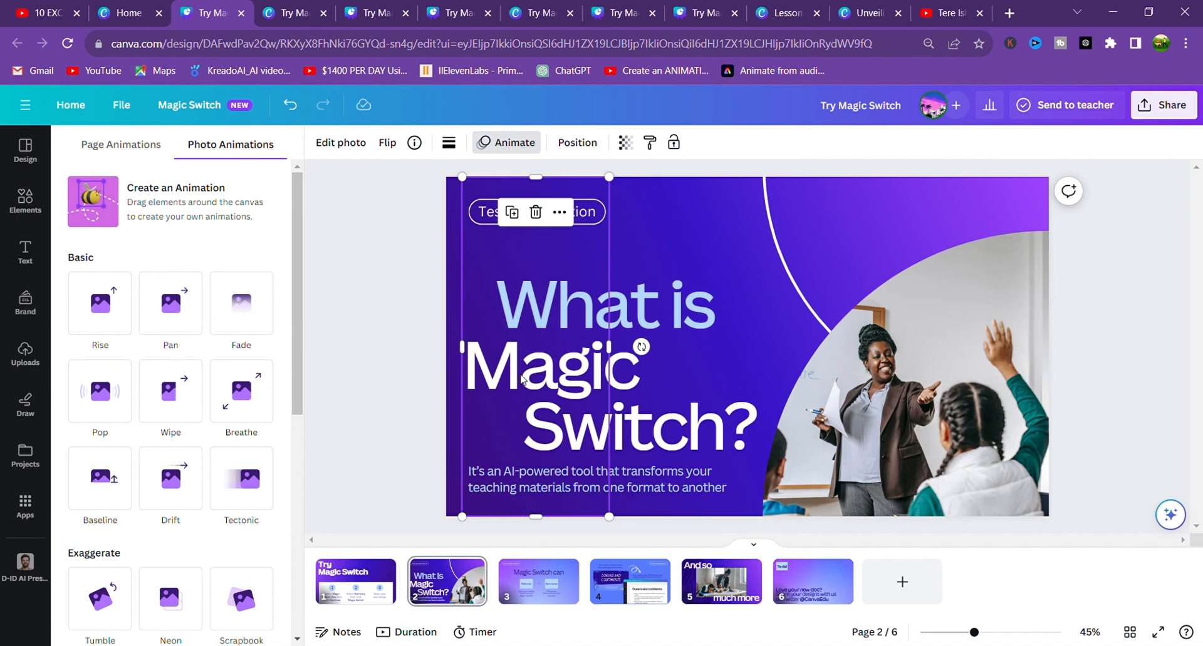
left_click(617, 378)
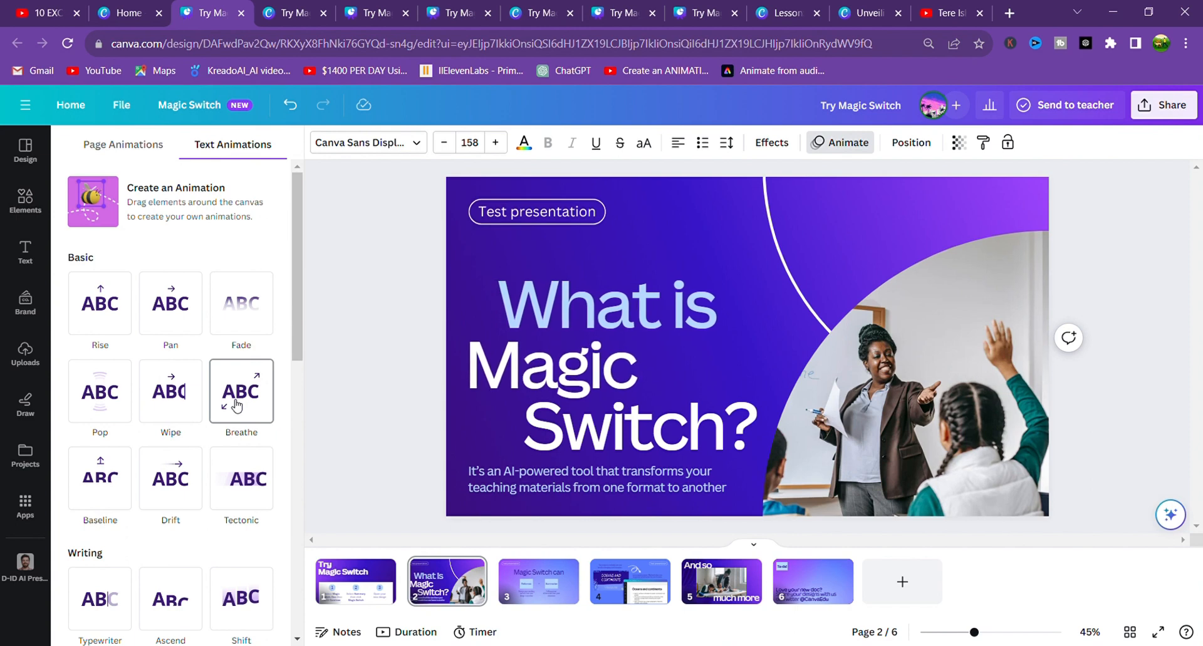
left_click(111, 399)
Apply the Pan text animation to the "Switch?" text on page 2
left_click(584, 437)
left_click(738, 439)
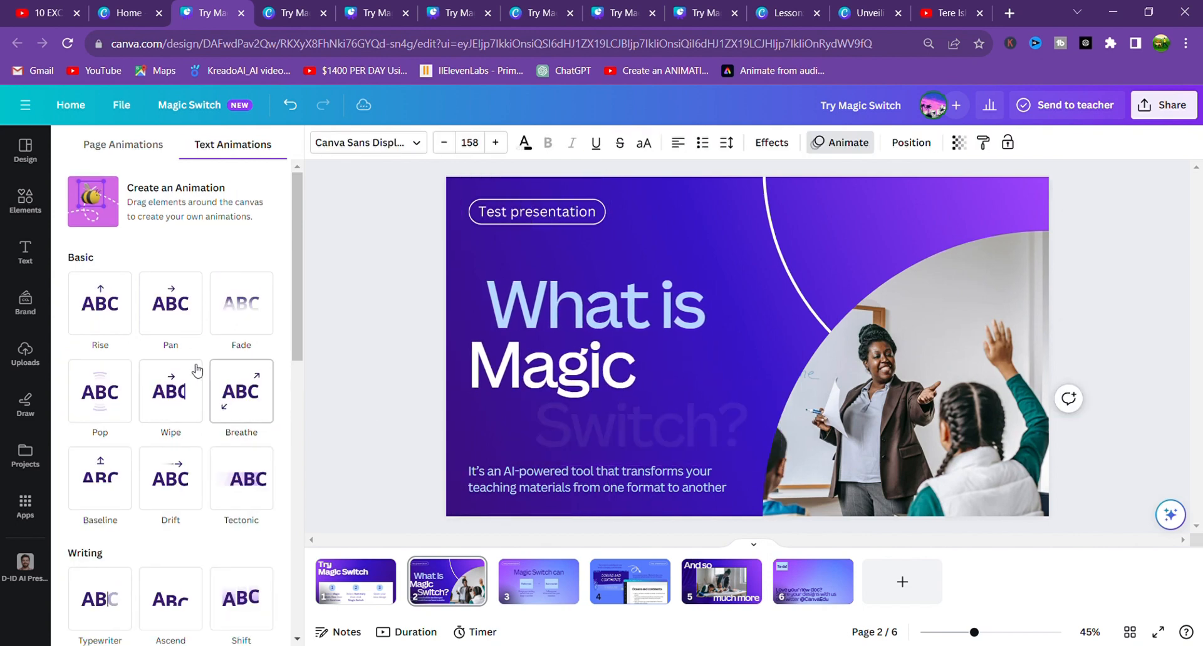
left_click(178, 335)
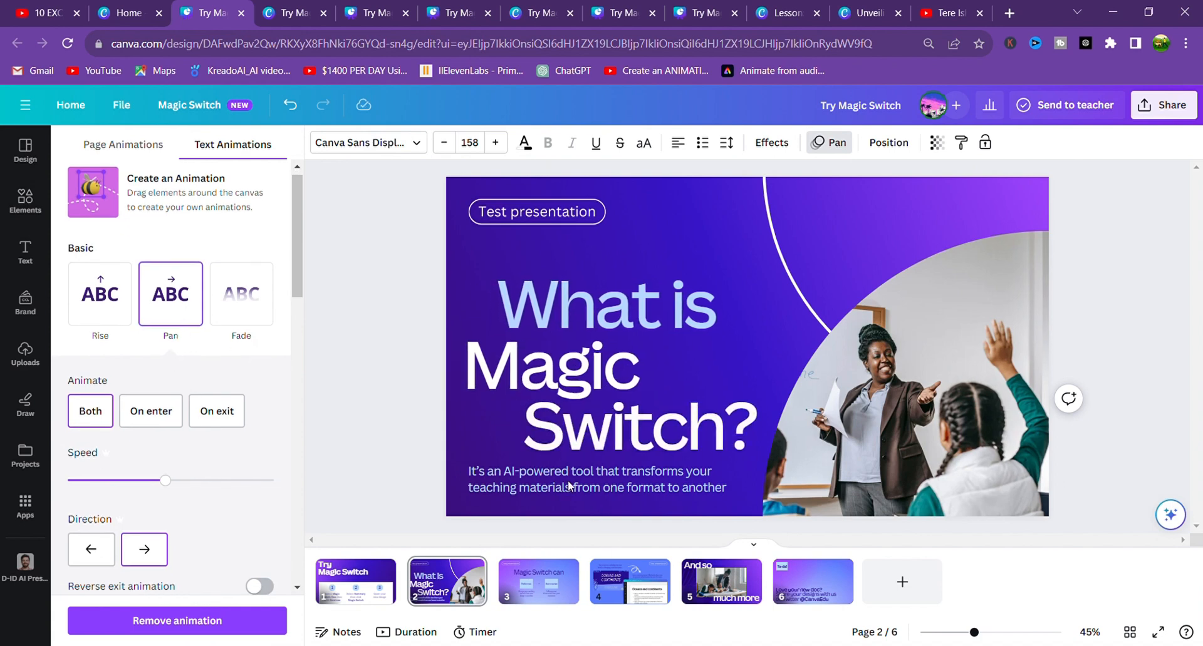
Select page 2's background and try solid fills of #0F0084 and #597cff, ending on the dark purple document colour
double_click(652, 218)
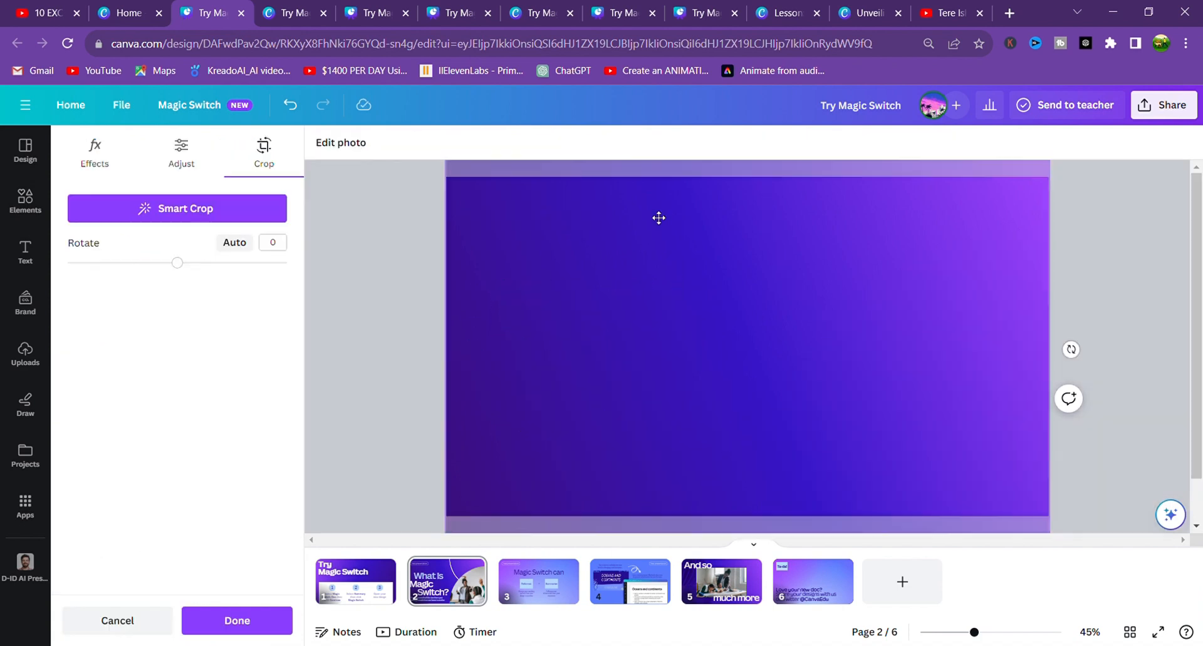
left_click(407, 260)
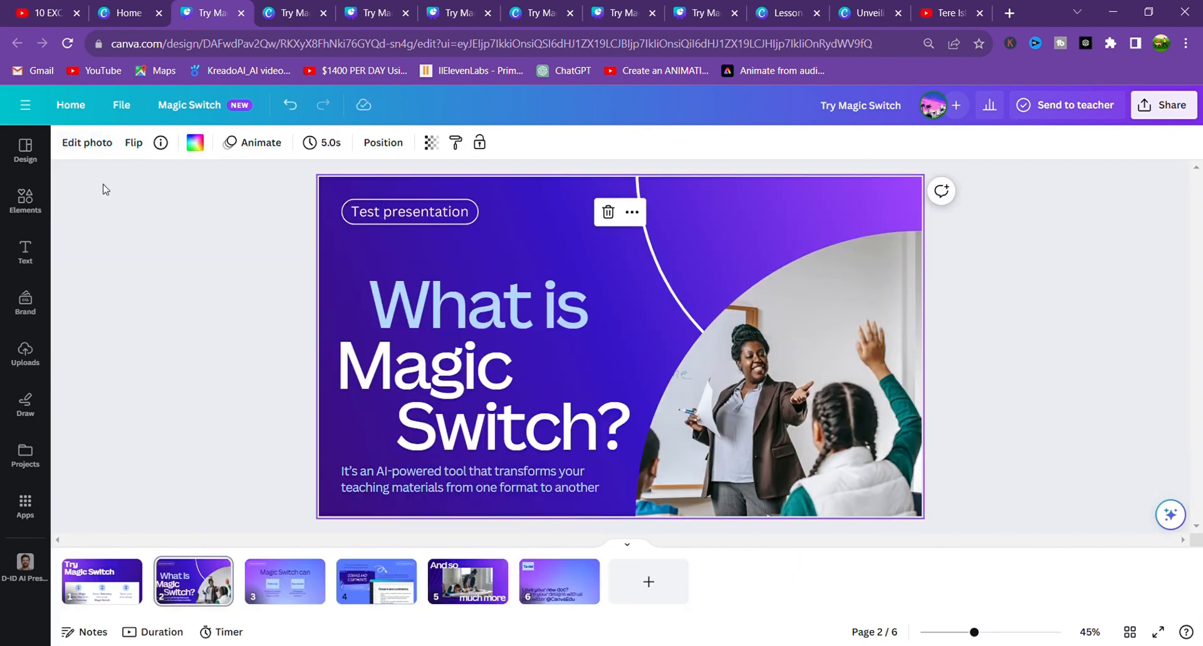
left_click(195, 143)
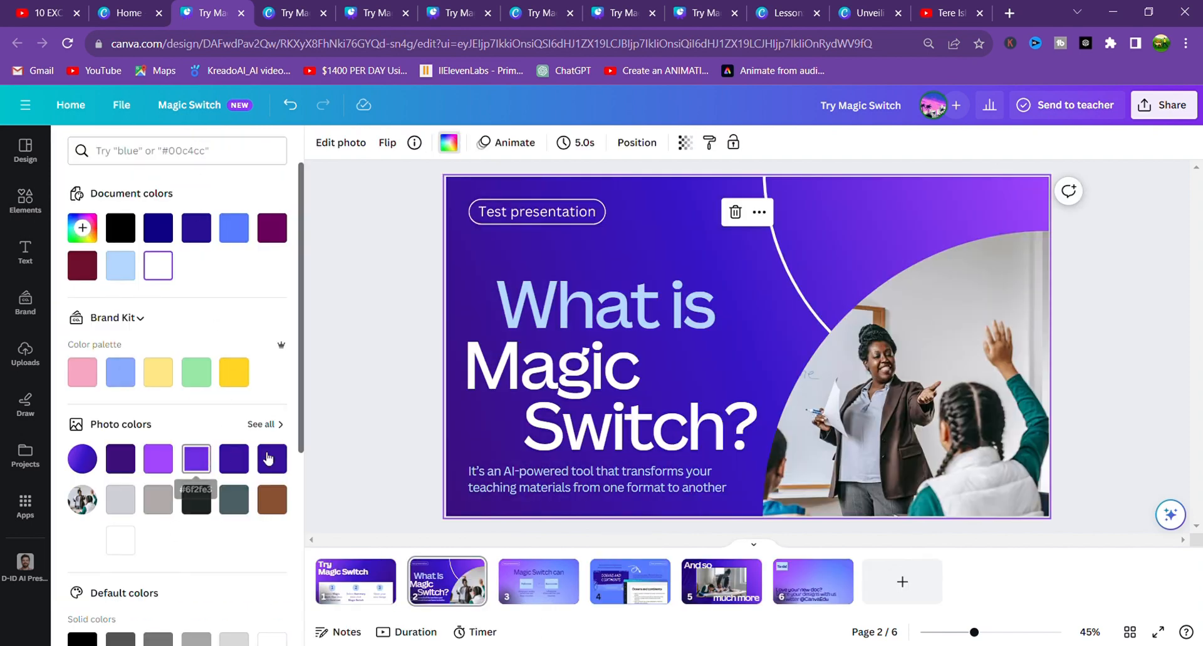
double_click(158, 229)
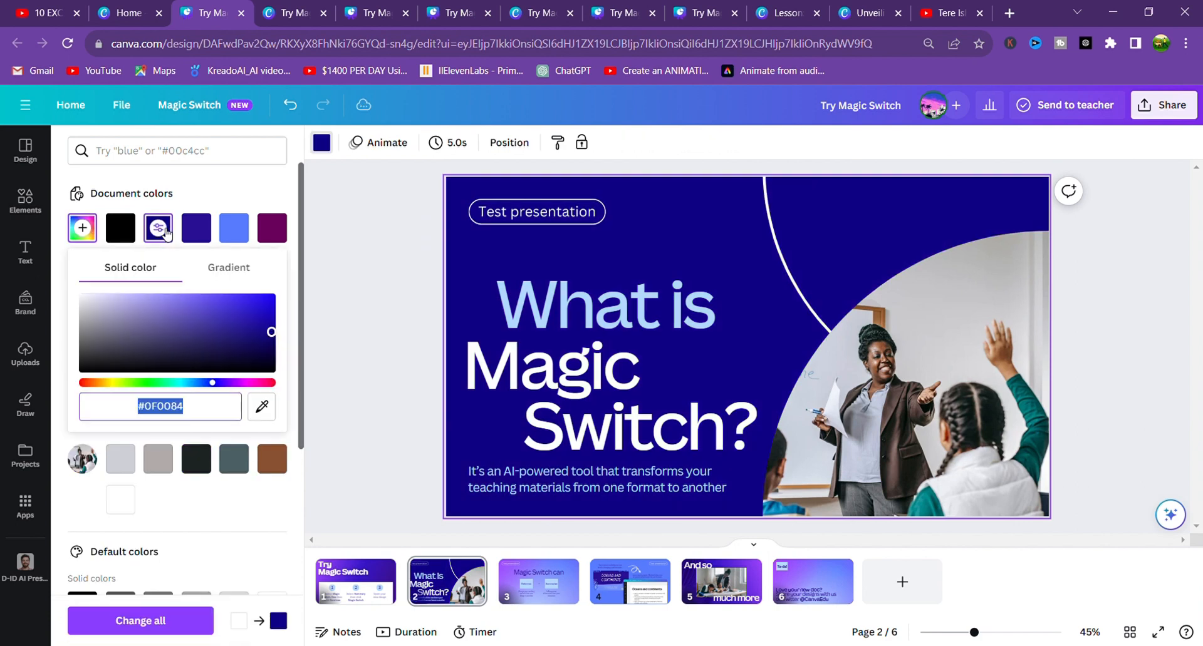
left_click(237, 234)
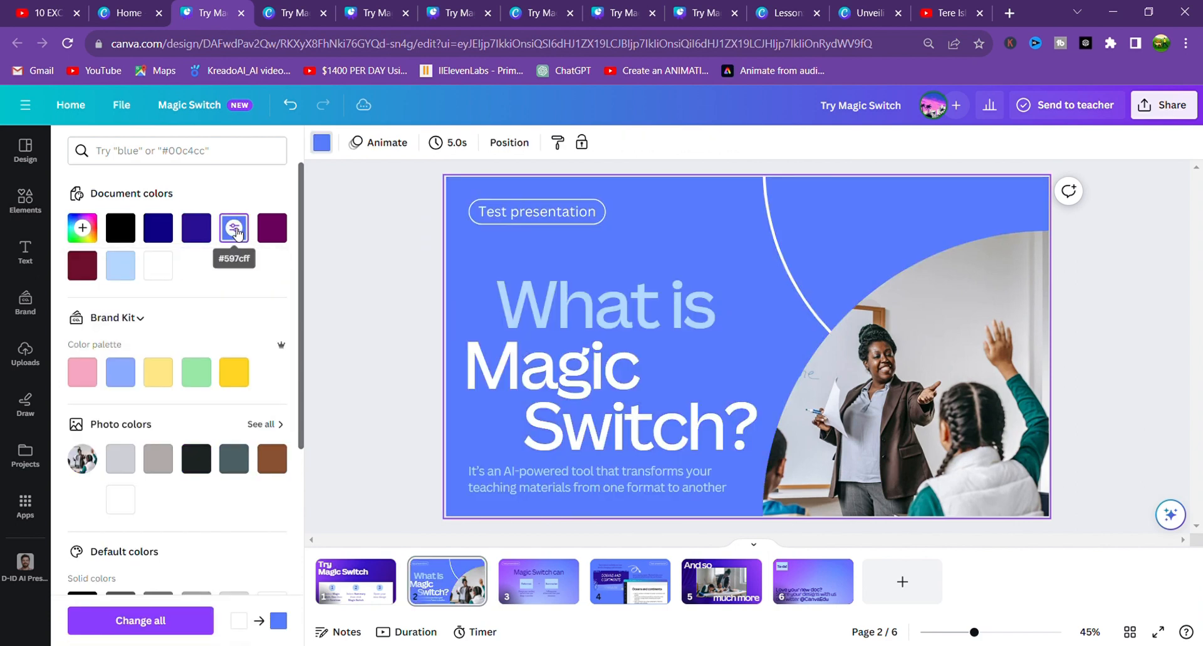
left_click(272, 230)
Compare several default gradients on page 2's background and set it to the black-to-blue linear gradient (#000000, #3533cd)
scroll(272, 232, "down", 5)
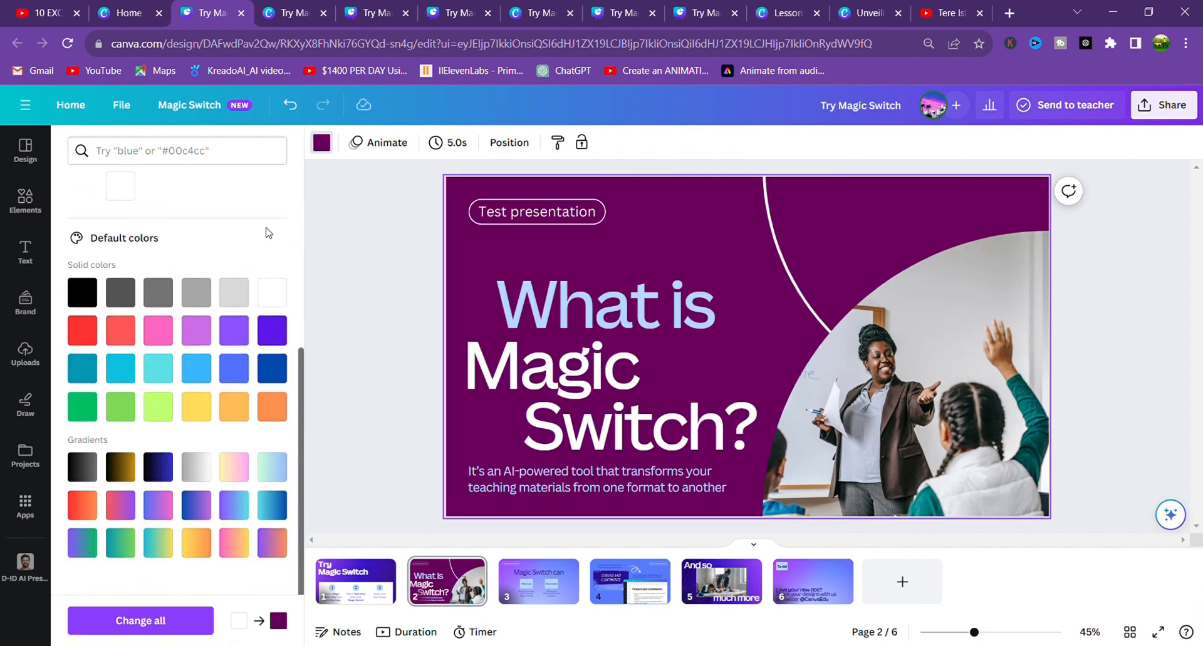
left_click(272, 487)
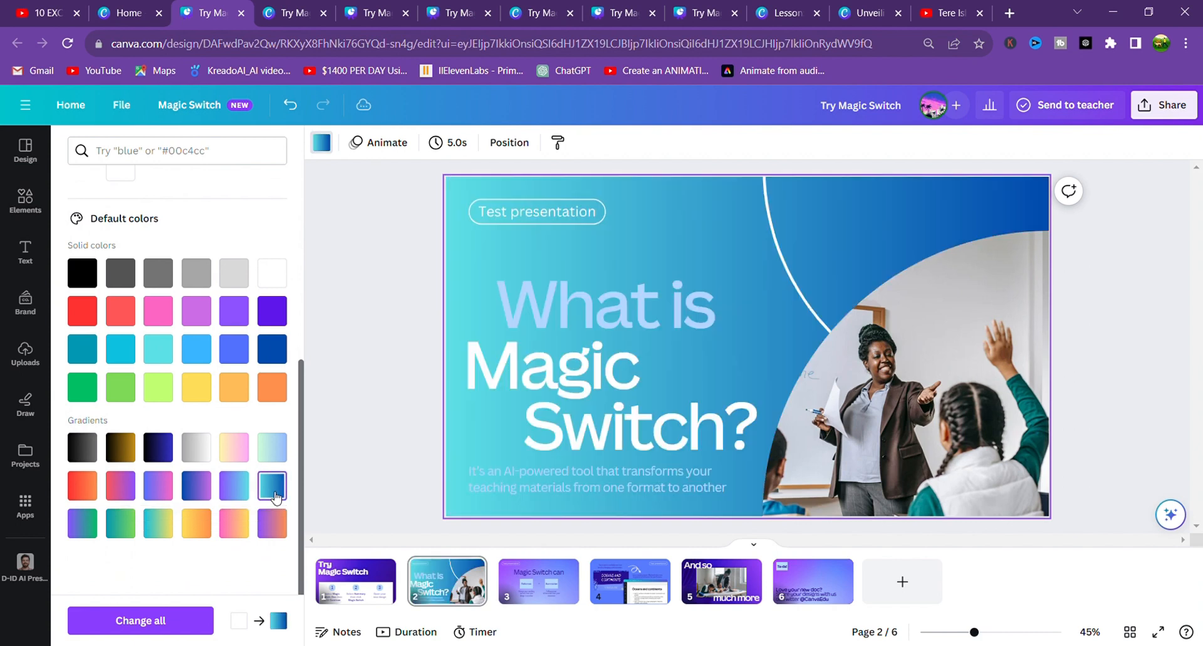
left_click(158, 487)
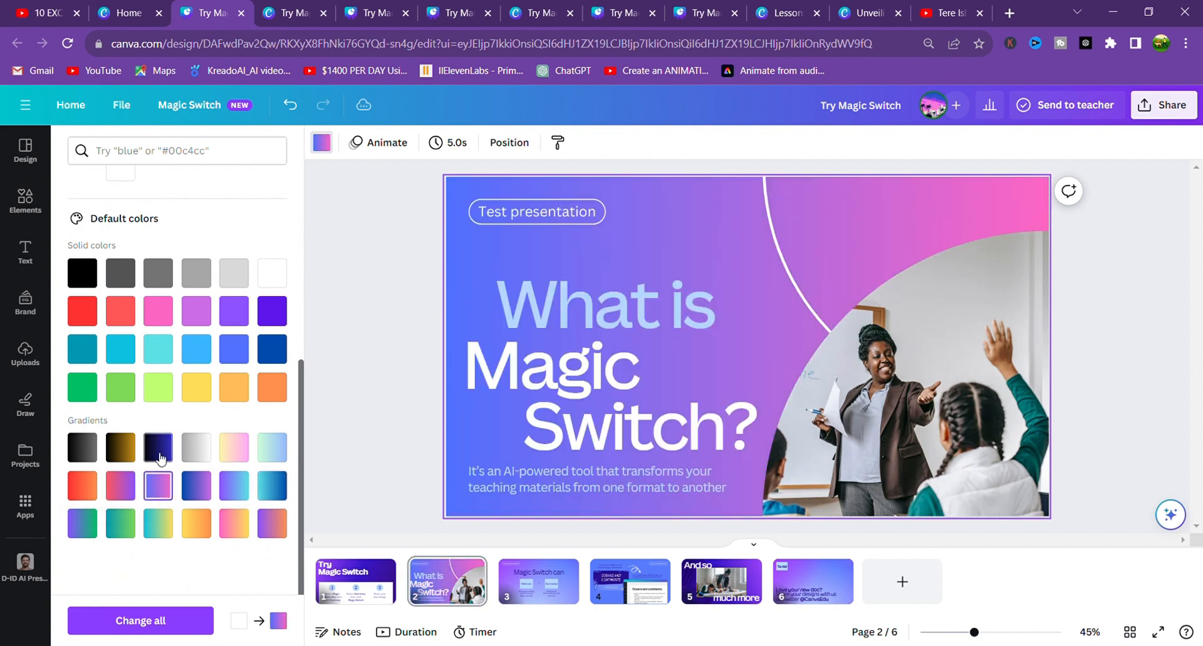
left_click(159, 448)
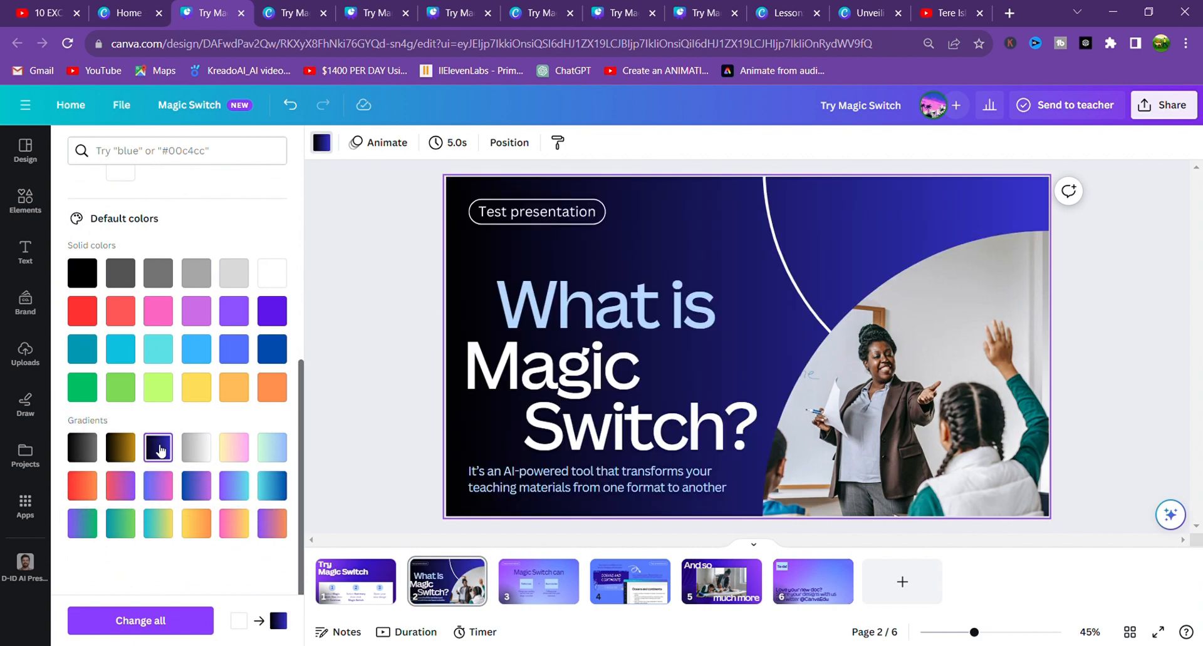
left_click(237, 525)
left_click(274, 531)
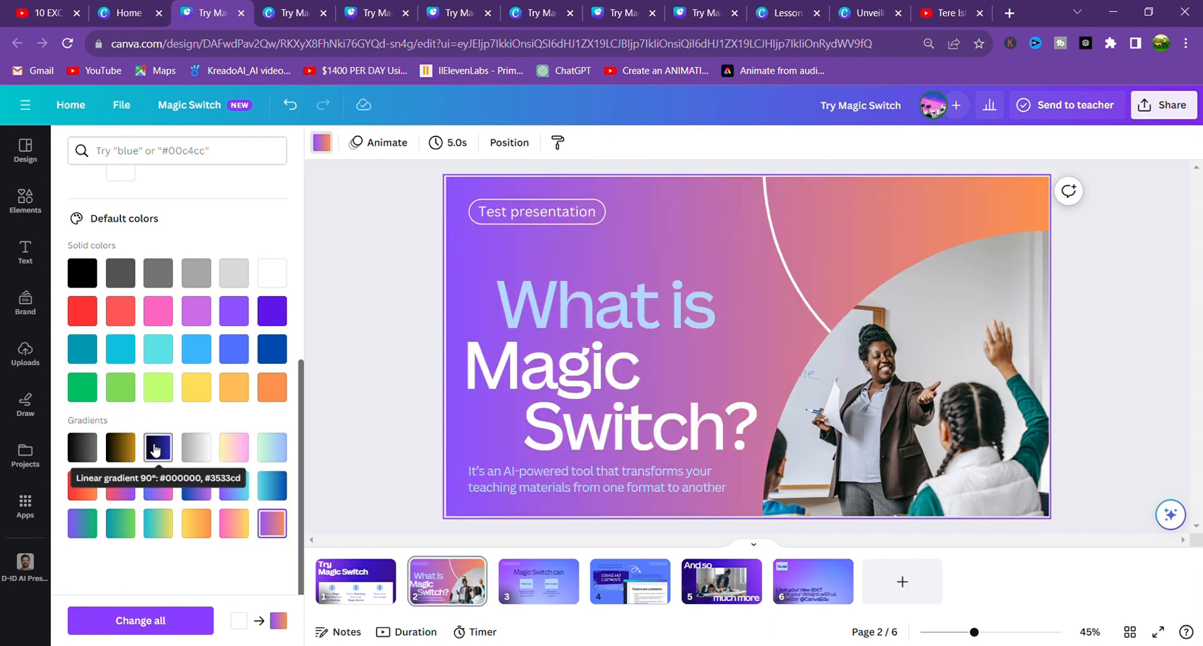
left_click(157, 449)
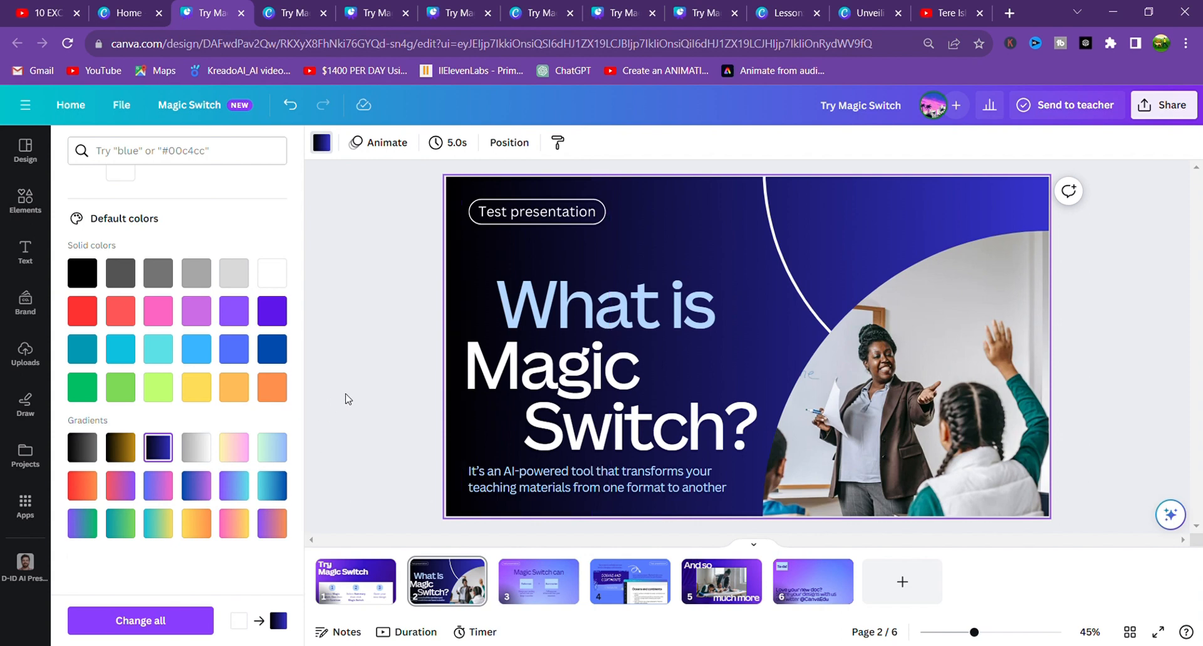
Apply the Burst text animation to the "Magic Switch can" heading on page 3, and select the page background
left_click(538, 588)
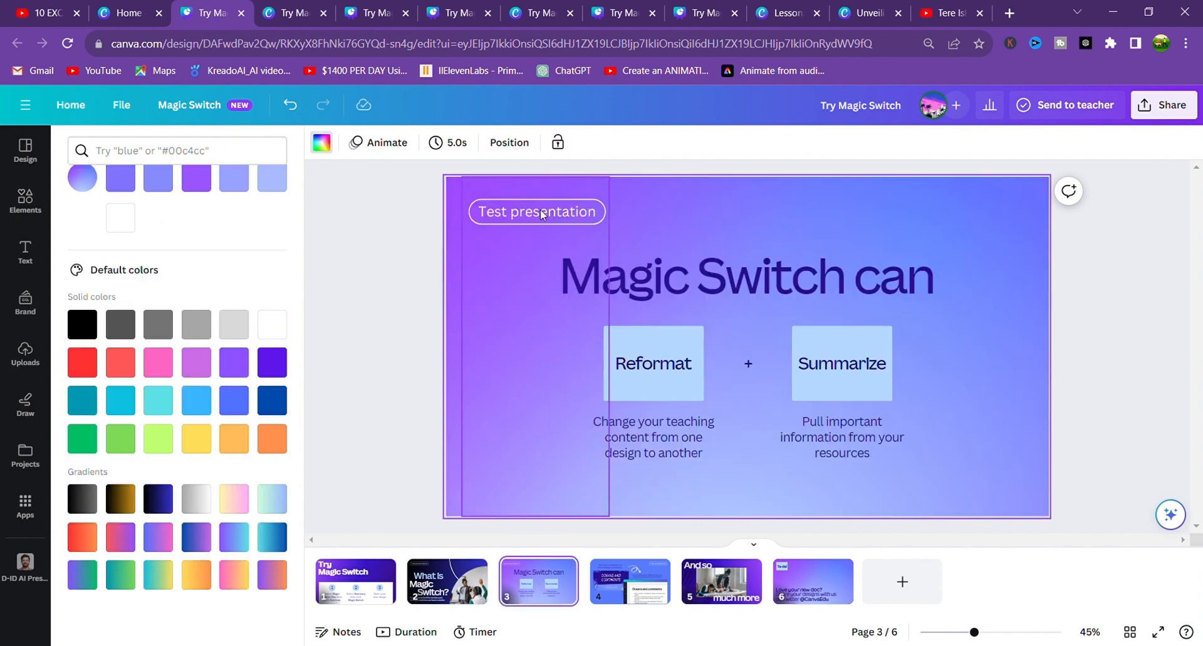
left_click(705, 284)
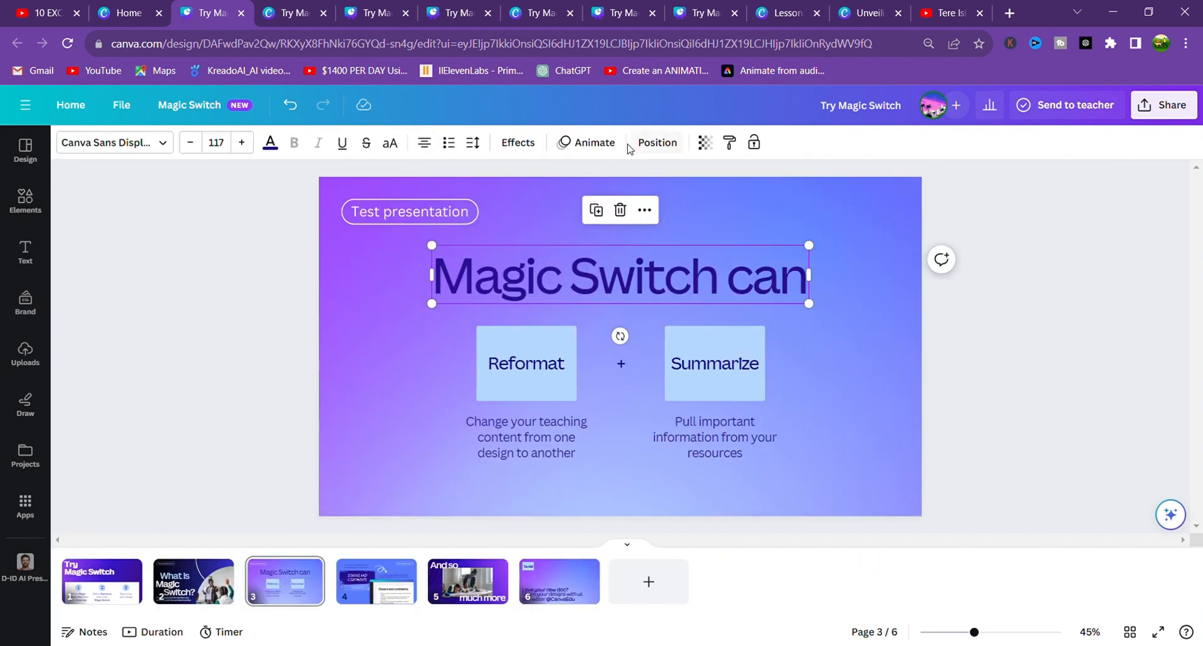
left_click(587, 143)
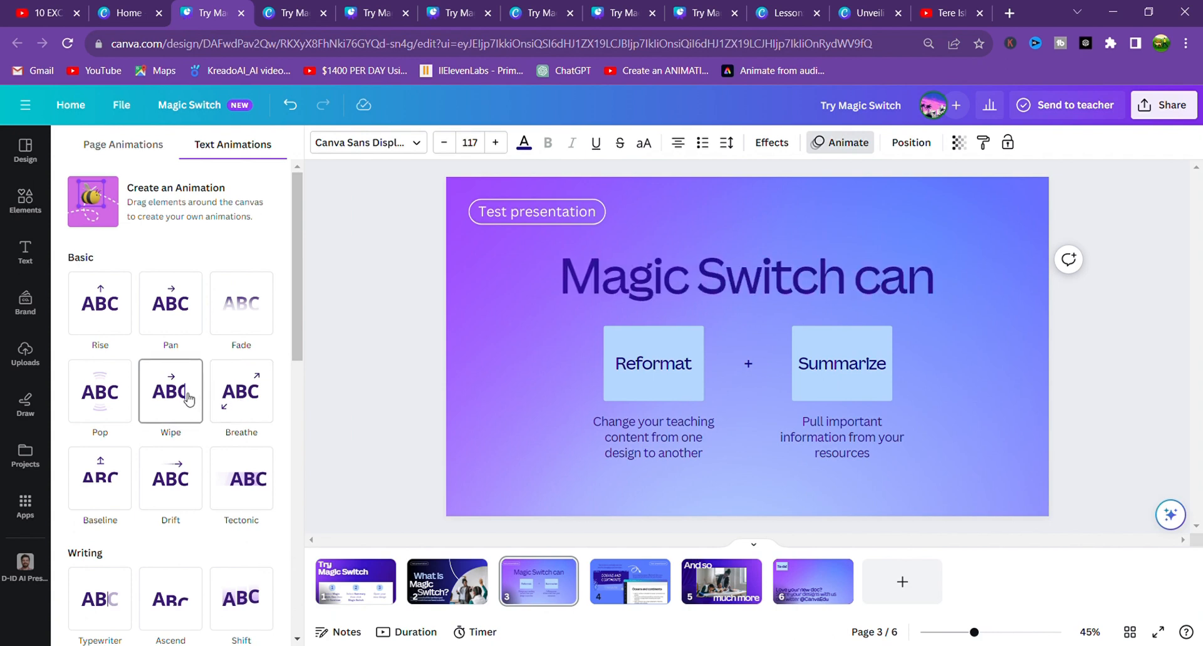
scroll(188, 399, "down", 3)
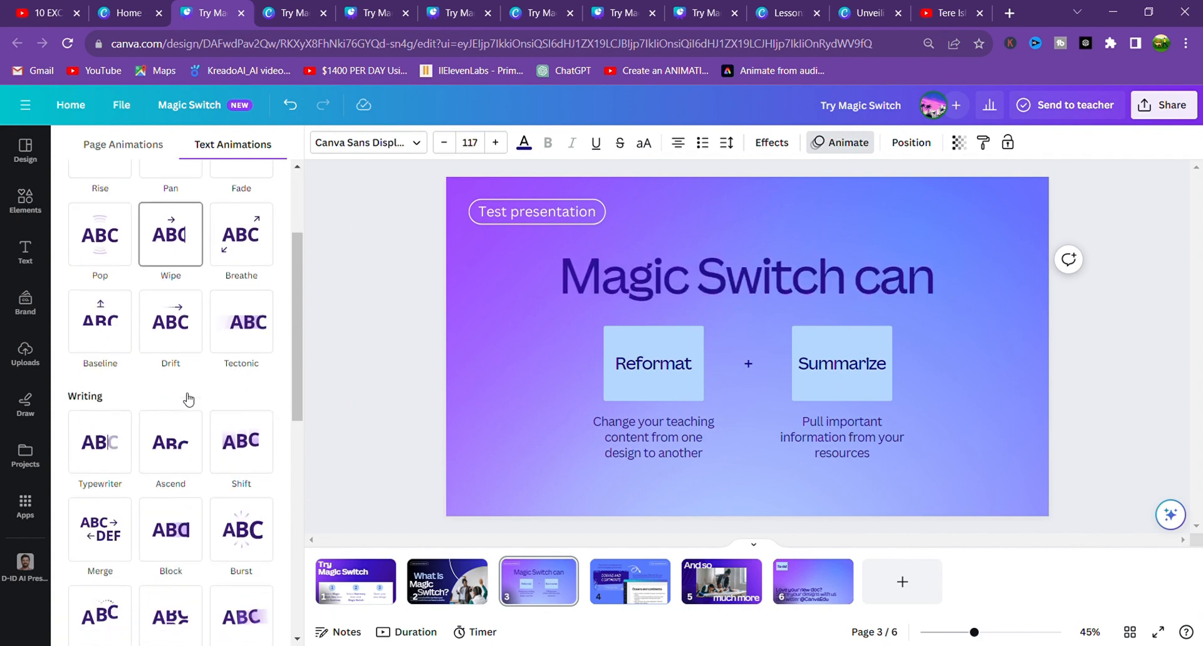
left_click(241, 528)
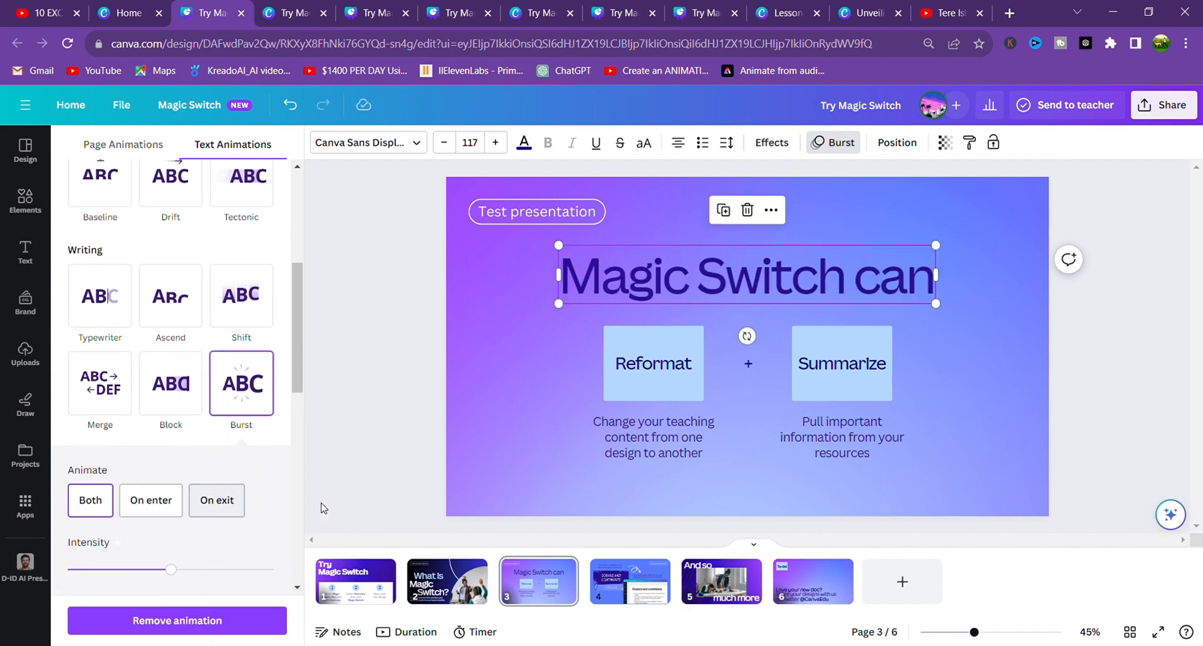
left_click(635, 189)
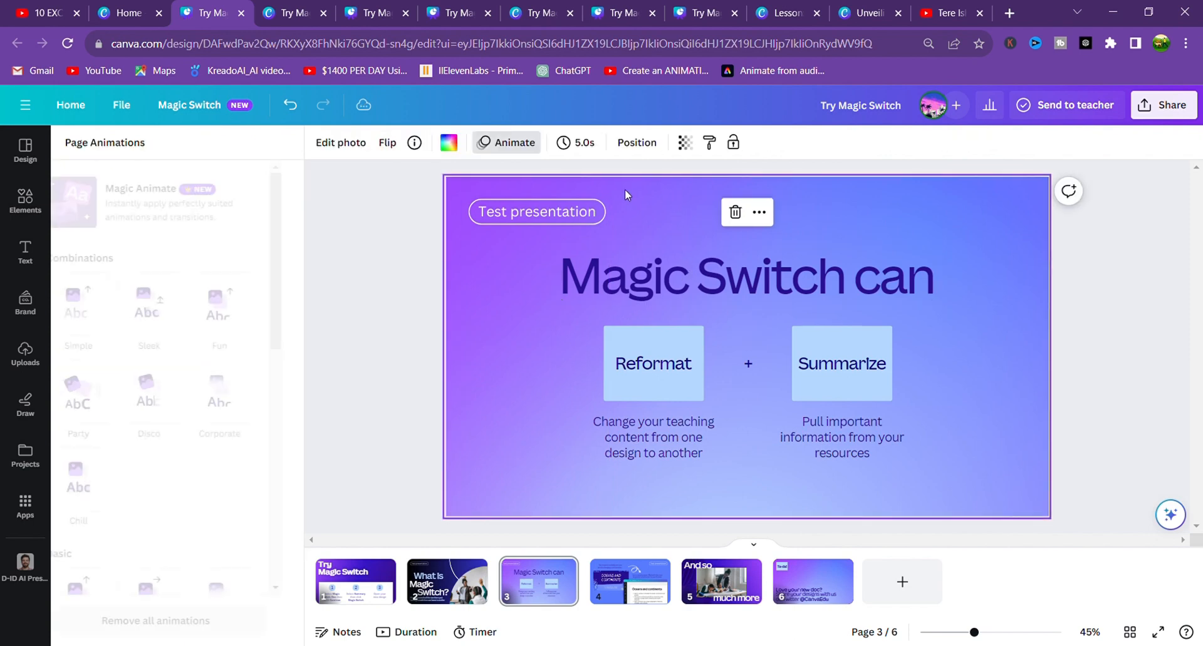
Try the dark purple and pale blue document colours on page 3's background, and set it to the default solid sky blue
left_click(447, 144)
left_click(200, 233)
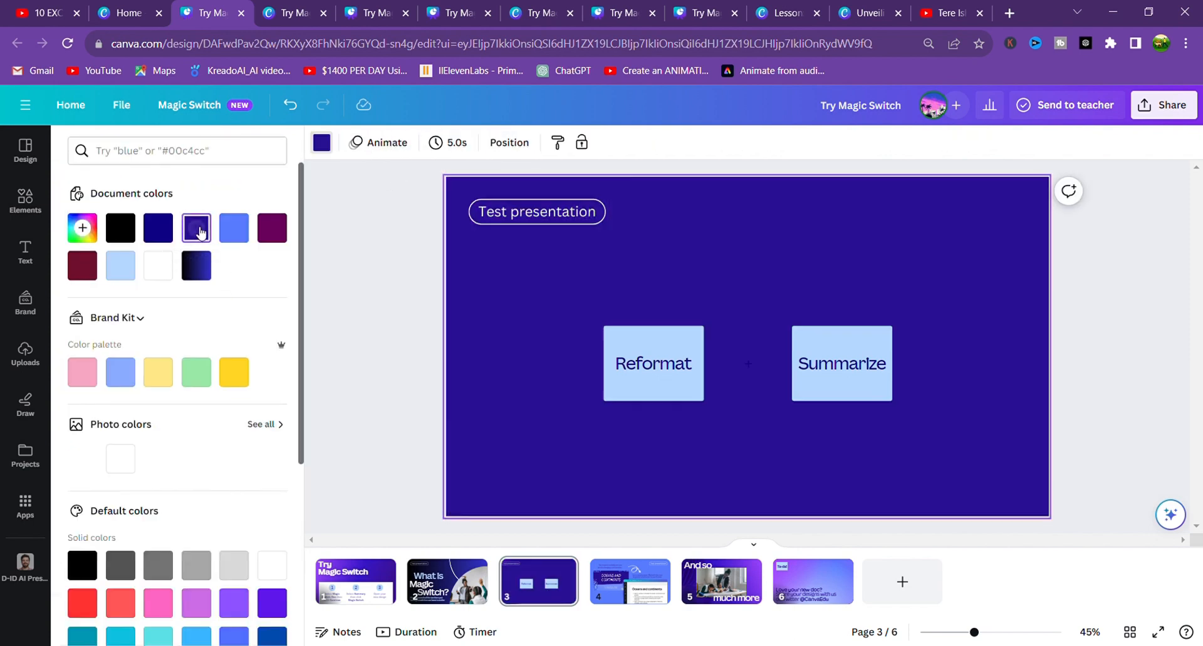
left_click(130, 273)
scroll(129, 274, "down", 5)
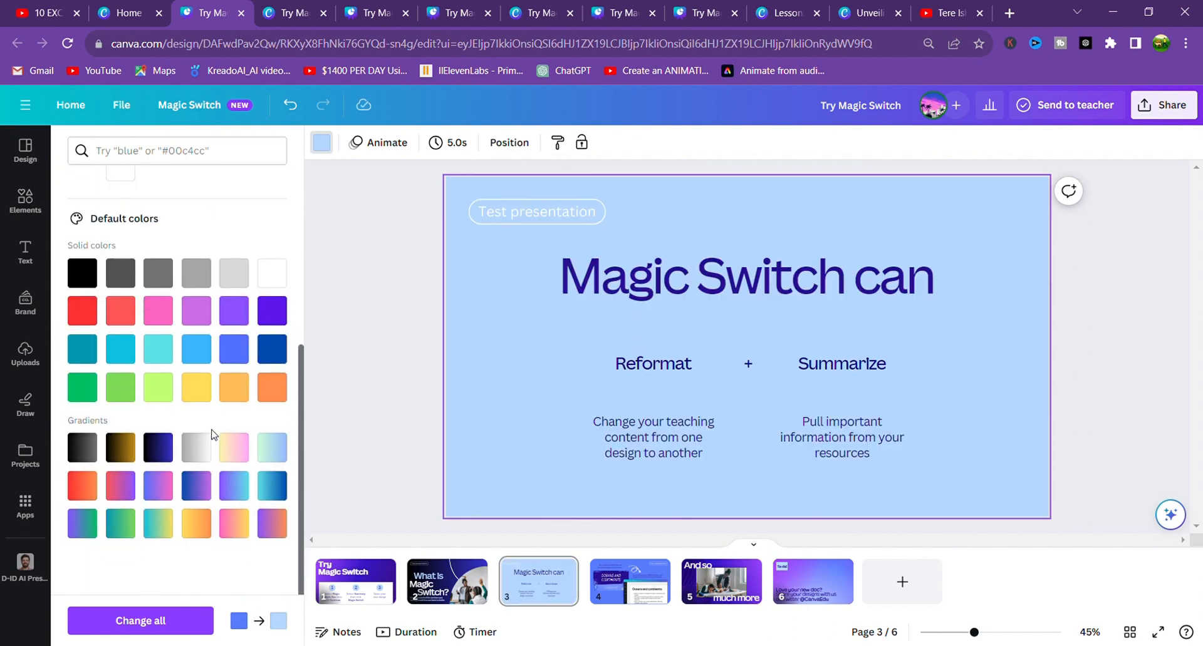
left_click(199, 358)
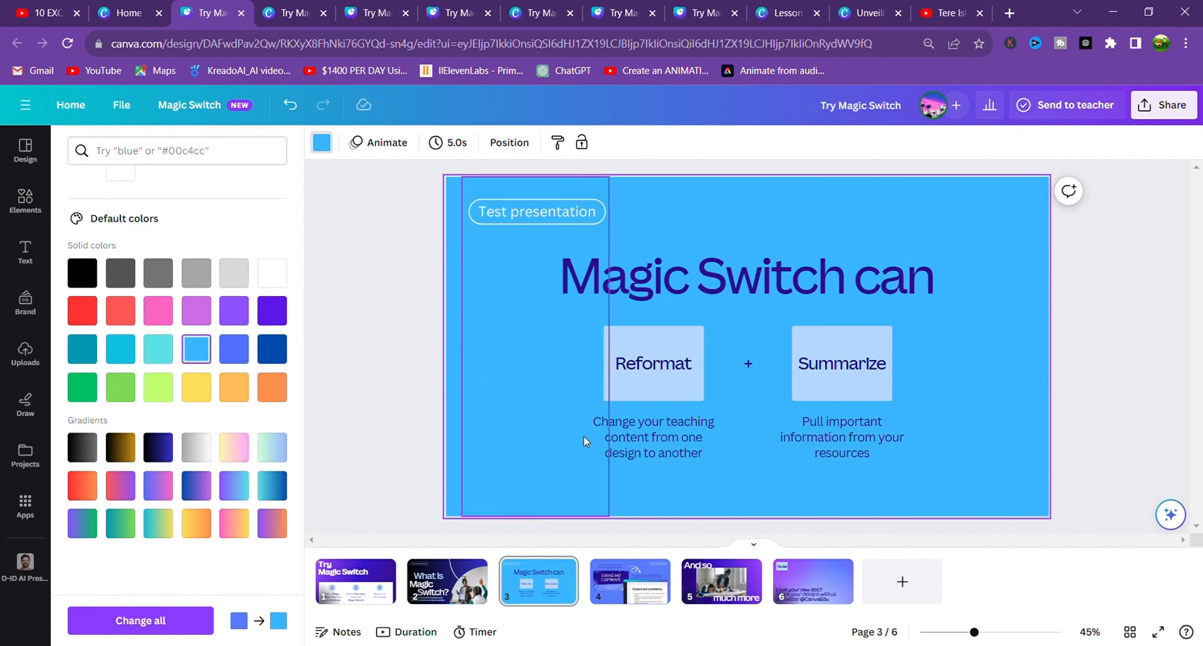
Apply the Pan photo animation to the "Oceans and Continents" presentation image on page 4
left_click(624, 576)
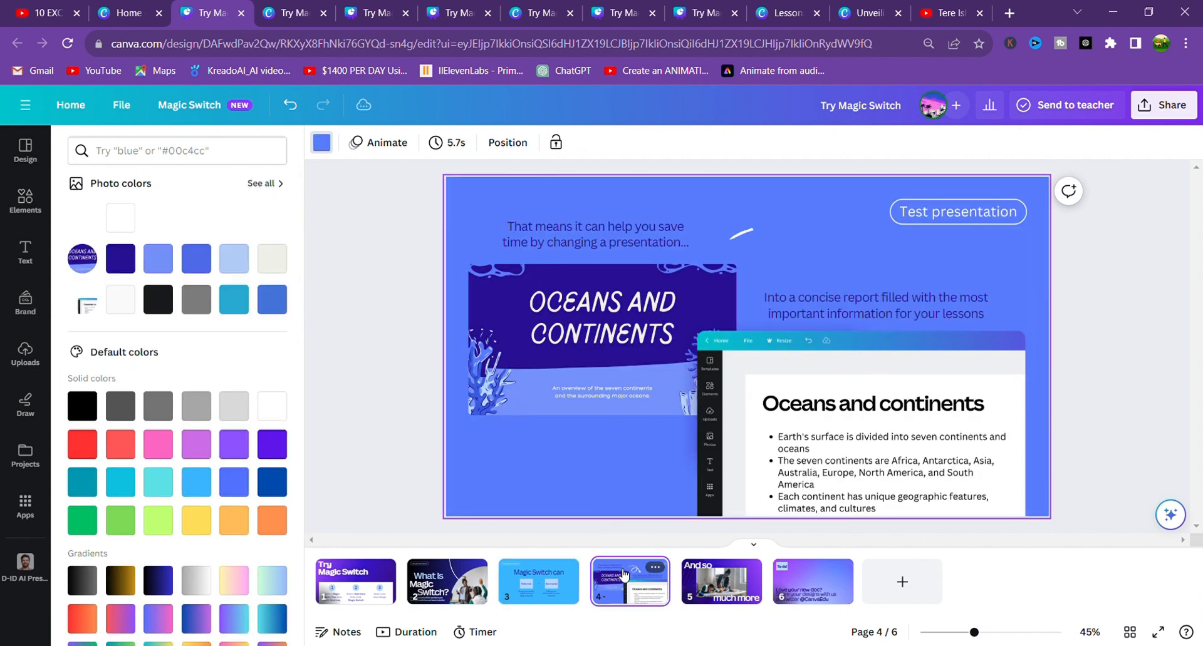
left_click(517, 303)
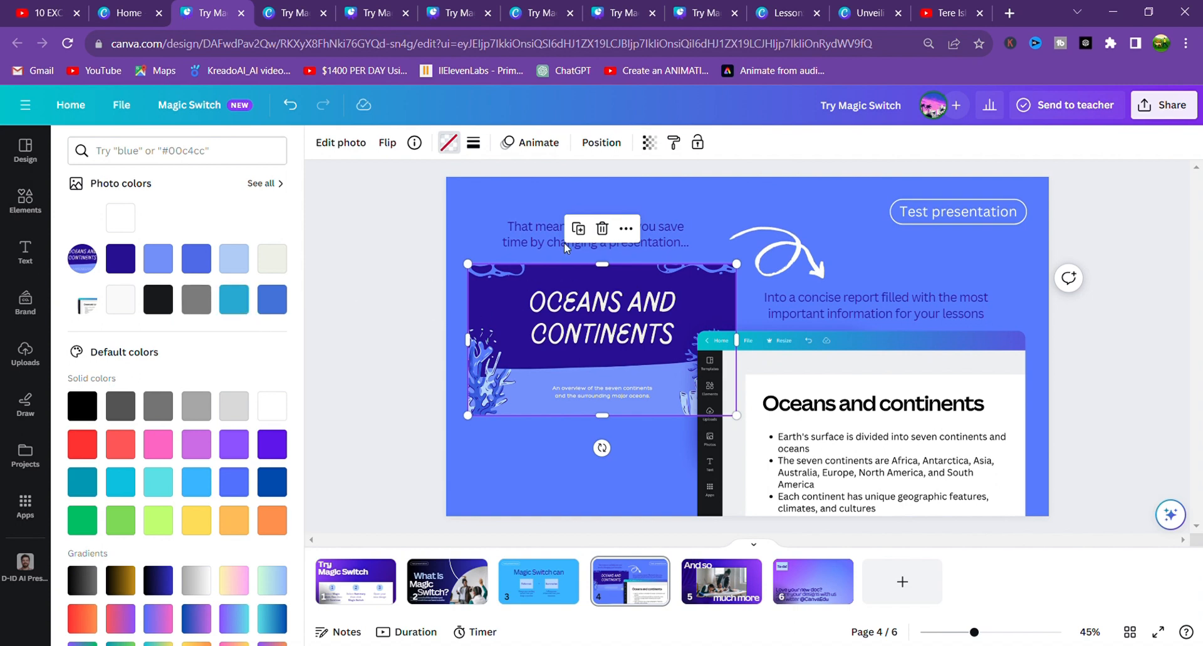
left_click(524, 145)
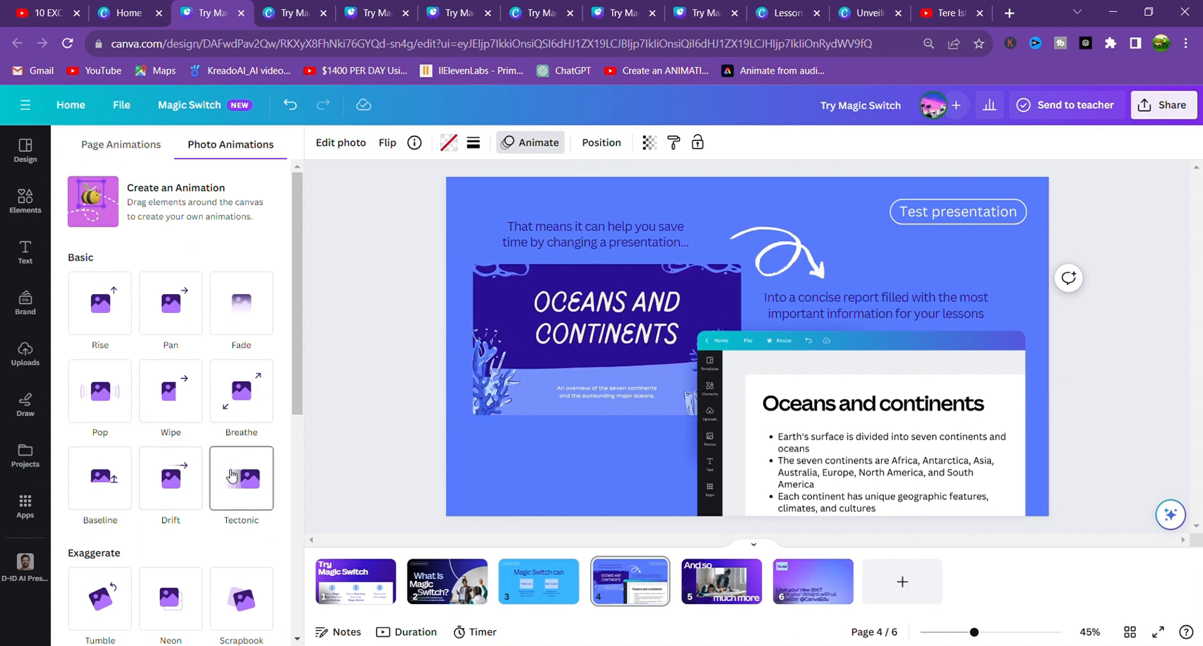
scroll(199, 489, "down", 1)
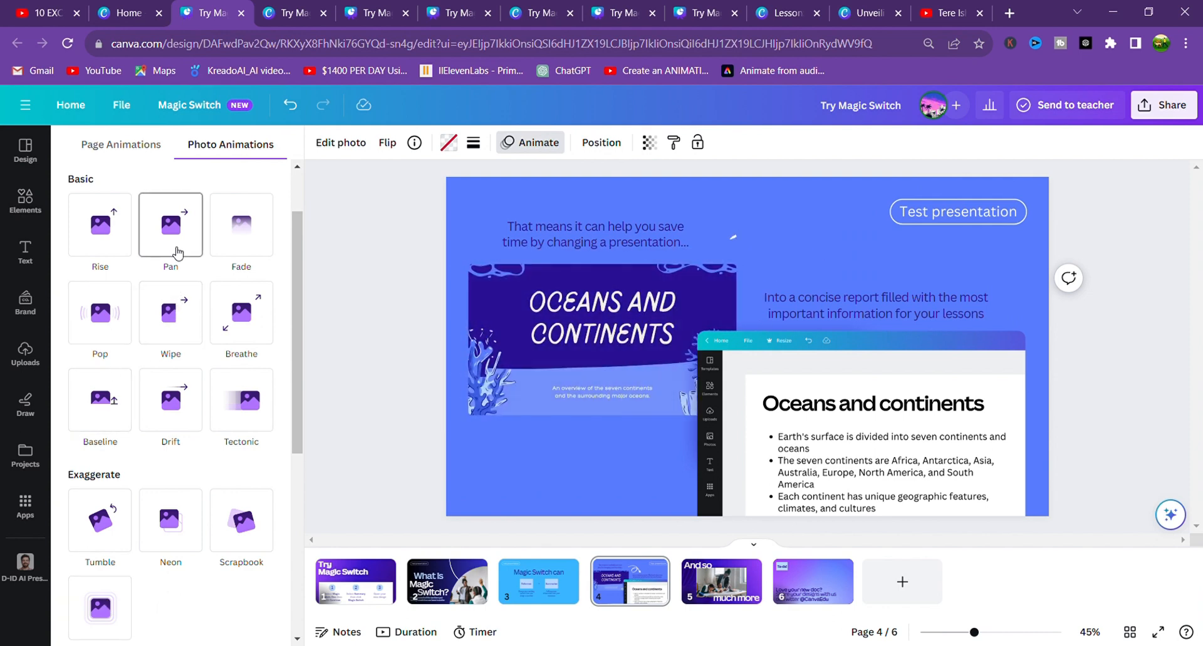
left_click(176, 250)
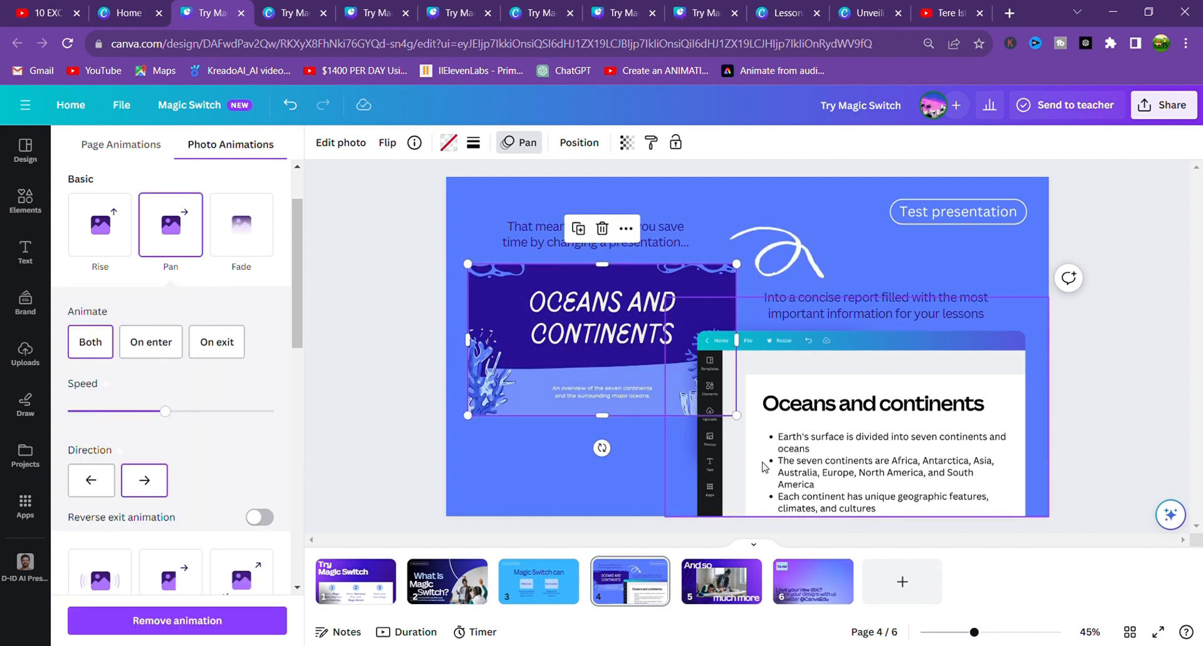
Apply the Pan photo animation to the "Oceans and continents" report screenshot on page 4
double_click(786, 437)
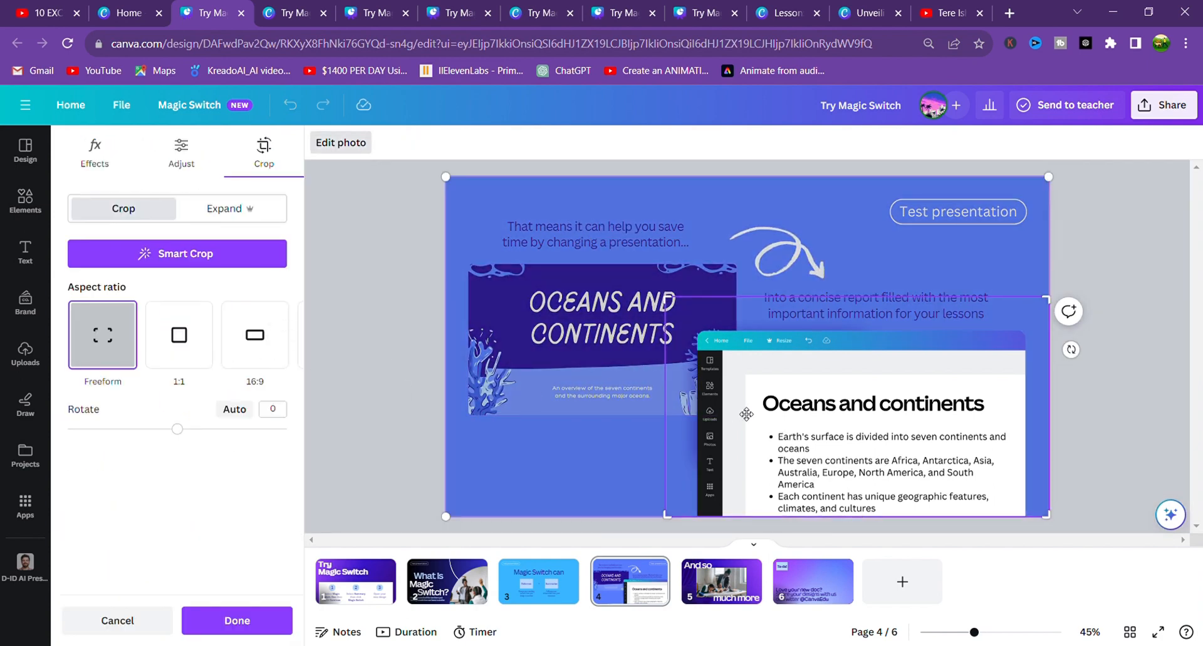
left_click(325, 416)
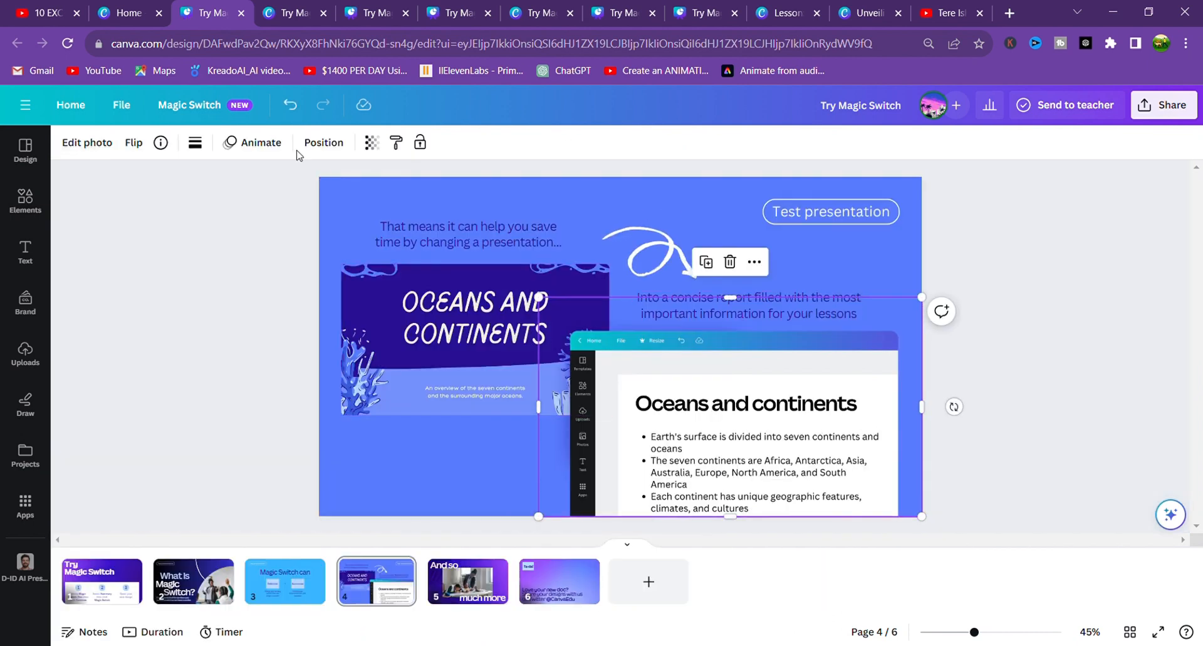
left_click(251, 147)
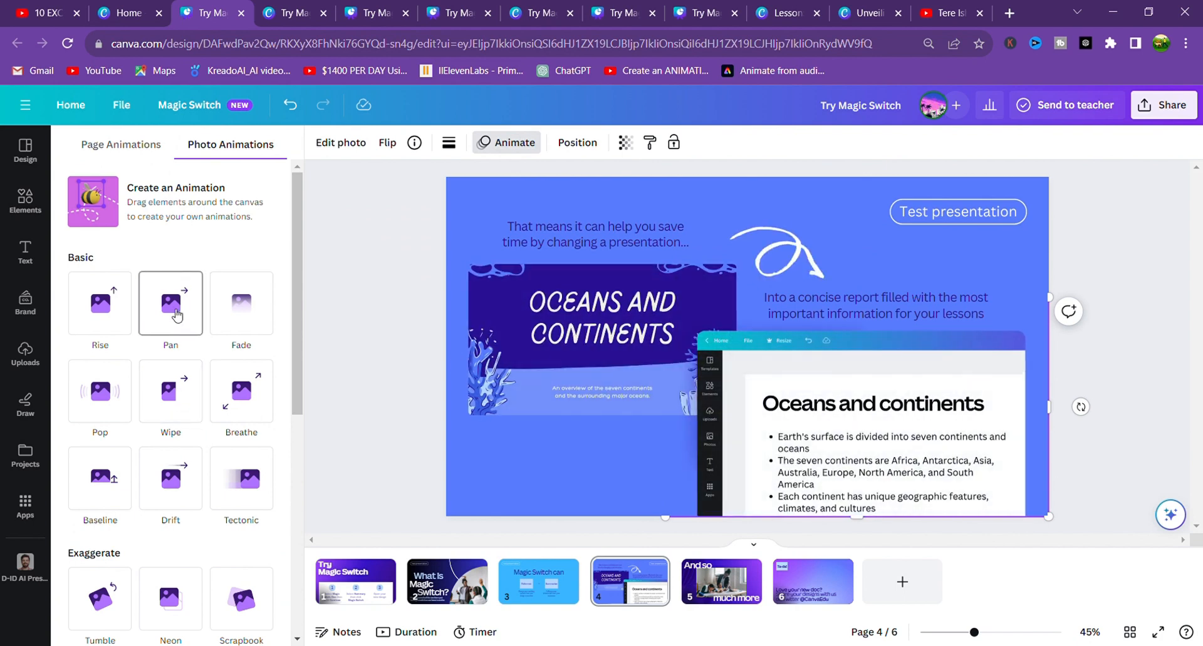
left_click(181, 313)
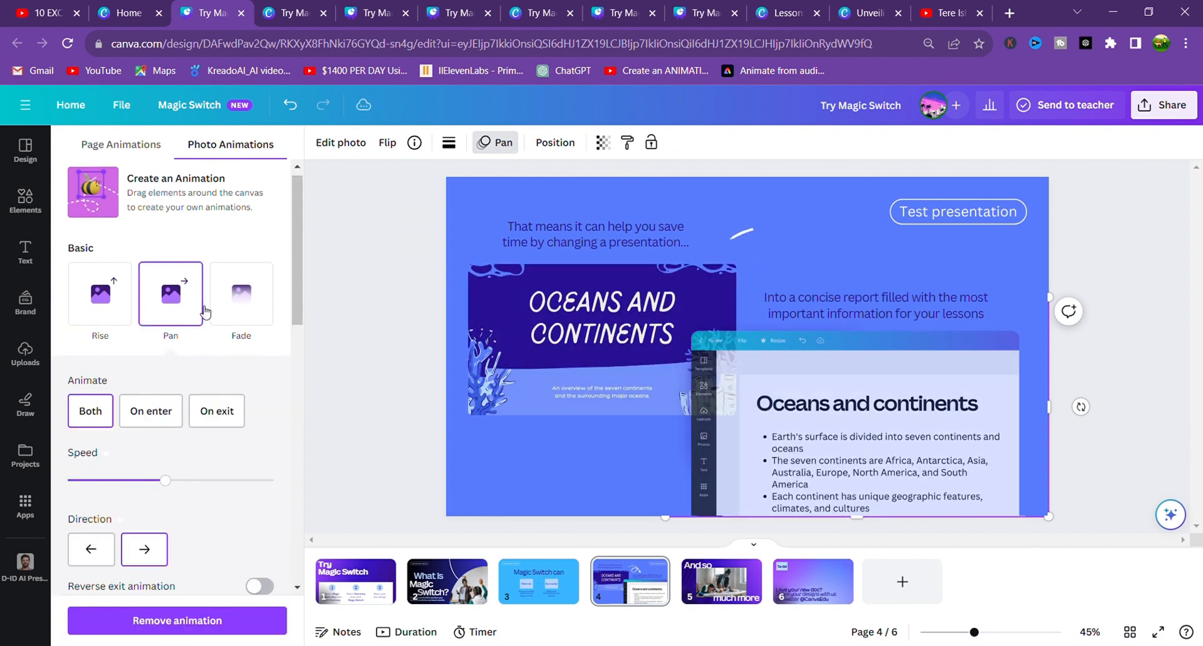
Set page 4's background to the default violet-to-turquoise linear gradient (#8c52ff, #5ce1e6)
left_click(464, 225)
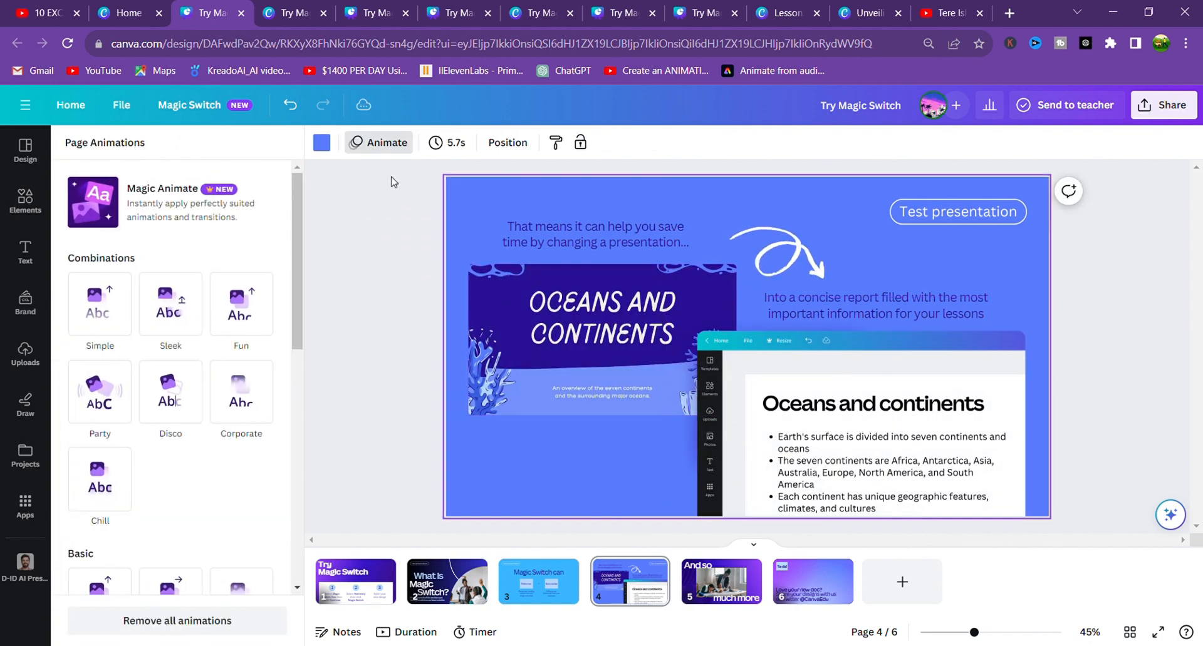
left_click(323, 145)
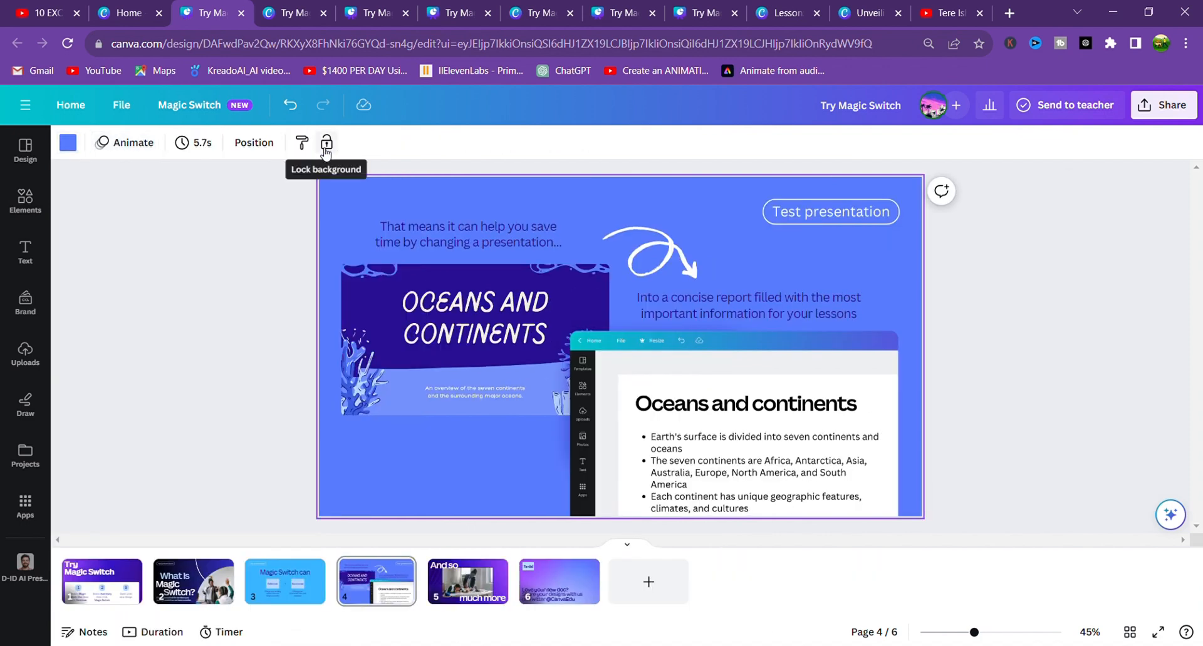
left_click(68, 143)
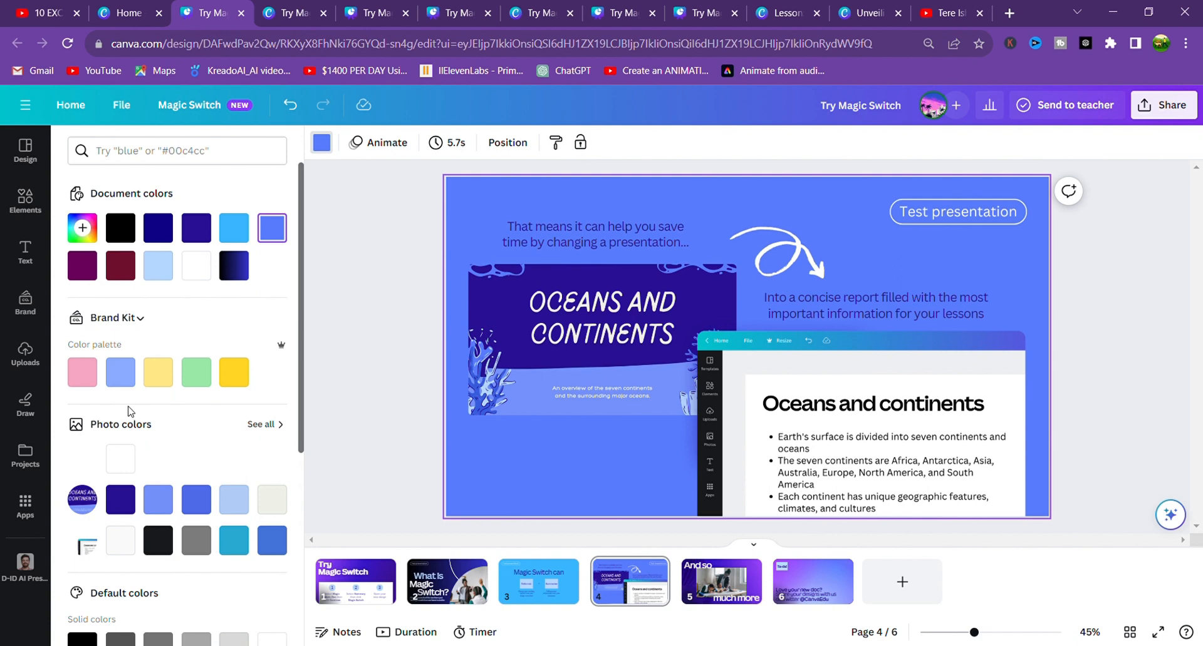
scroll(125, 403, "down", 4)
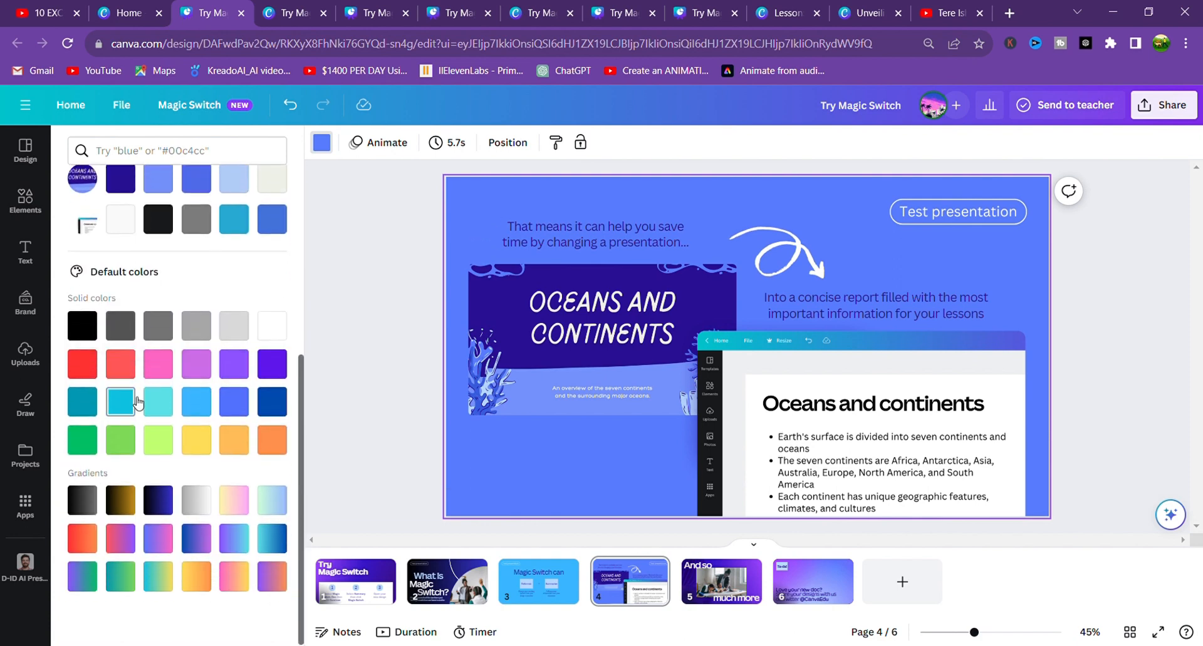
left_click(238, 618)
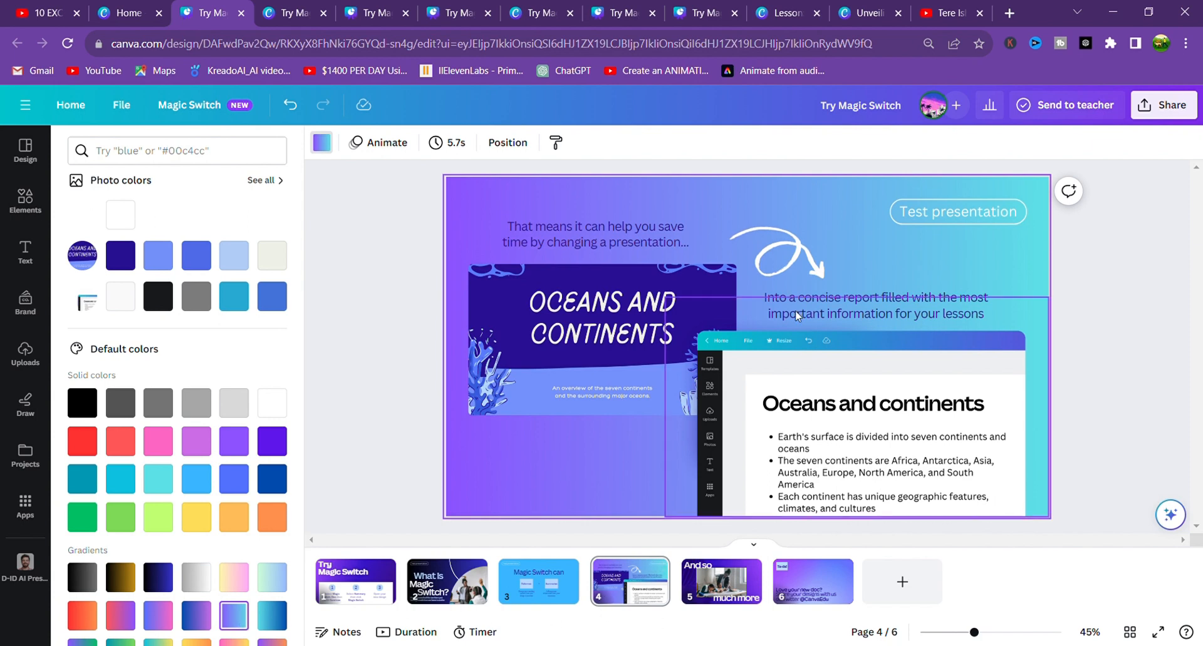
Apply the Drift text animation to both the "And so" and "much more" texts on page 5
left_click(736, 594)
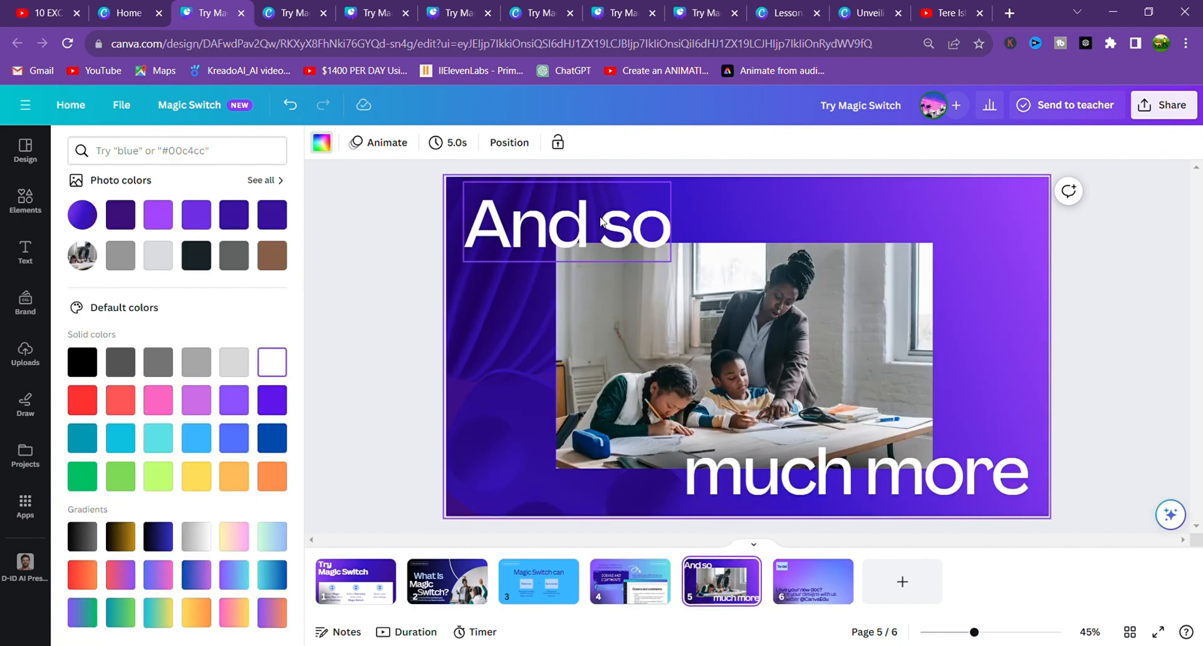
left_click(600, 221)
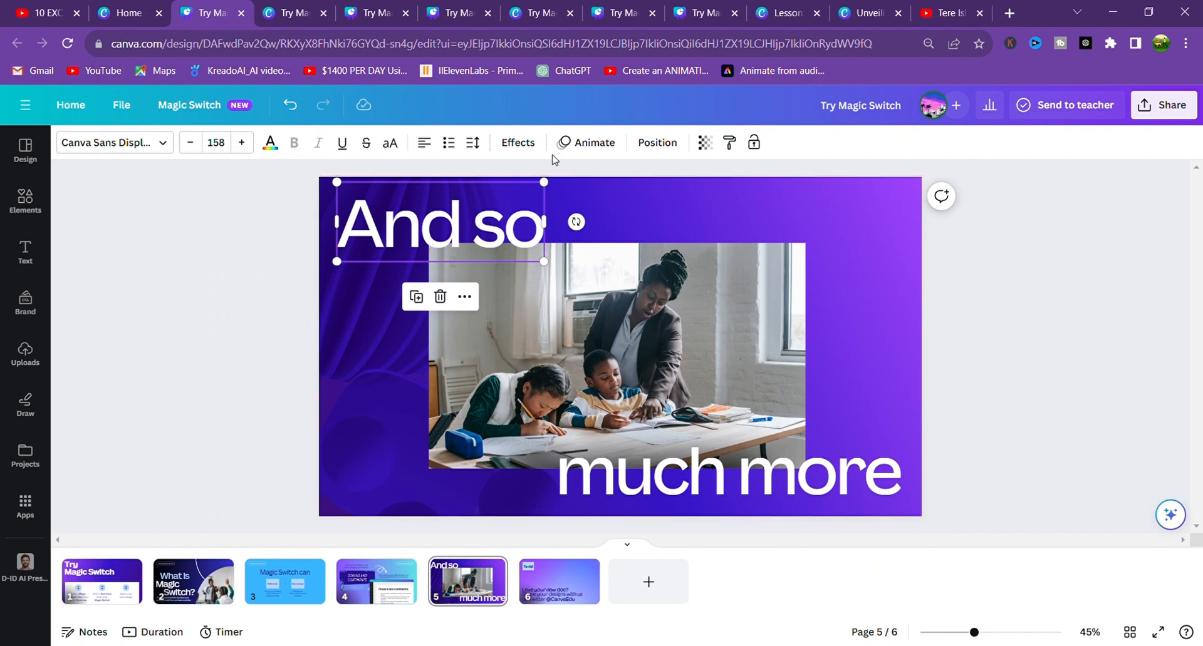
left_click(578, 147)
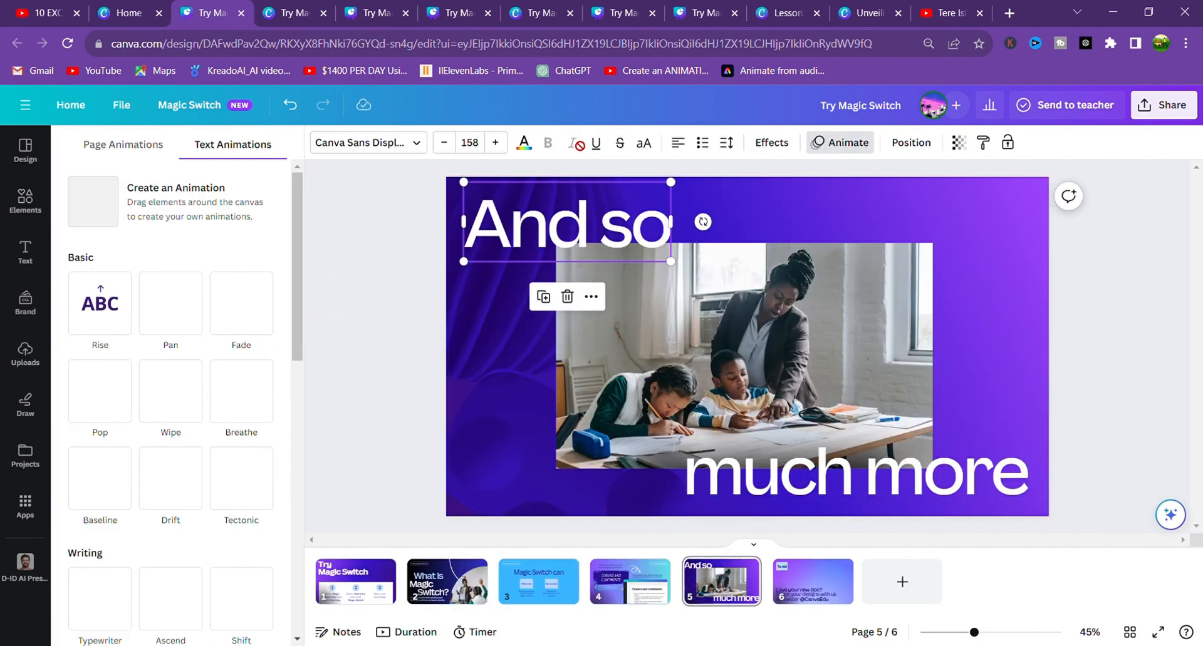
left_click(262, 391)
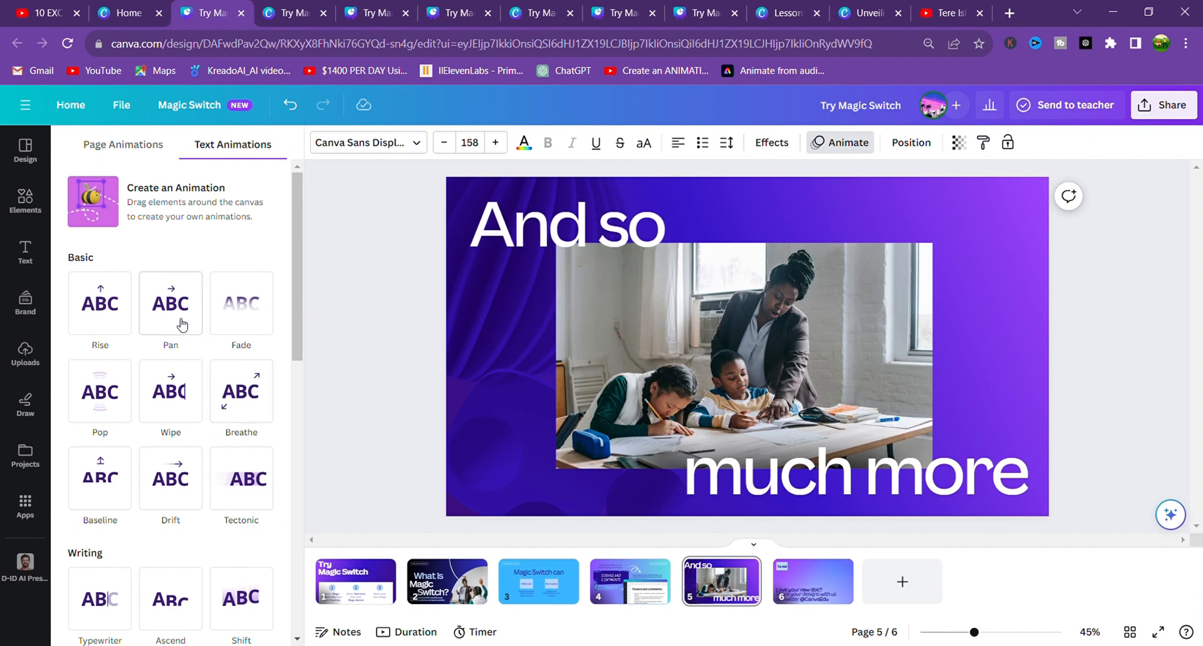
left_click(122, 320)
left_click(122, 464)
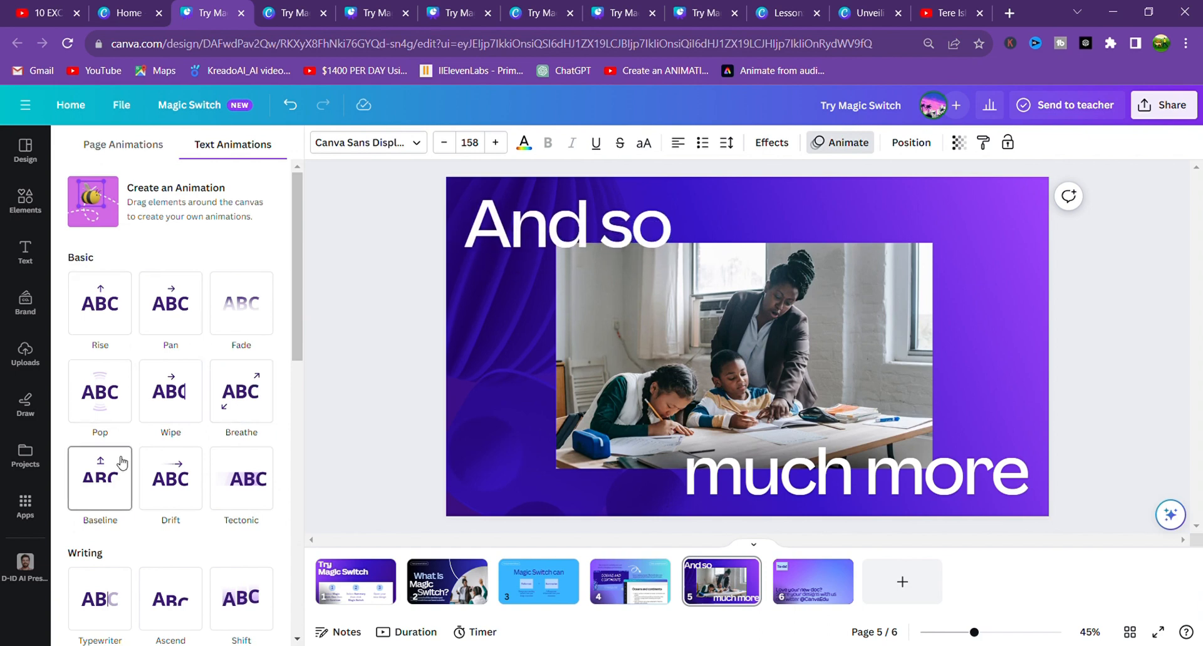
left_click(168, 464)
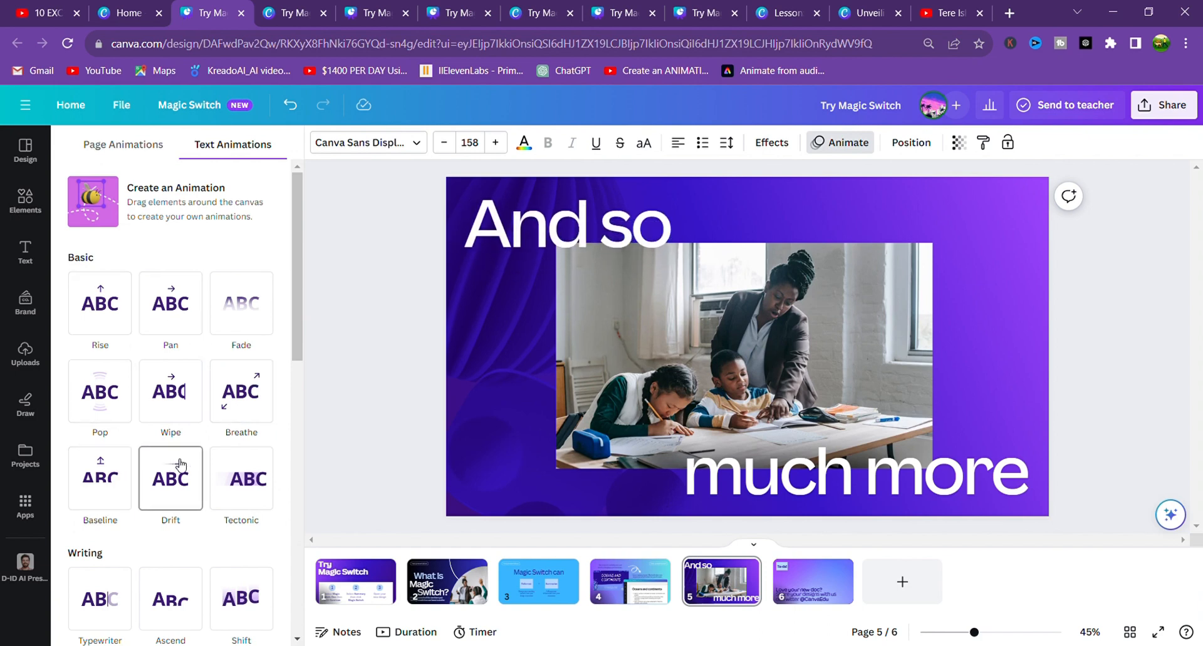
left_click(737, 484)
left_click(169, 388)
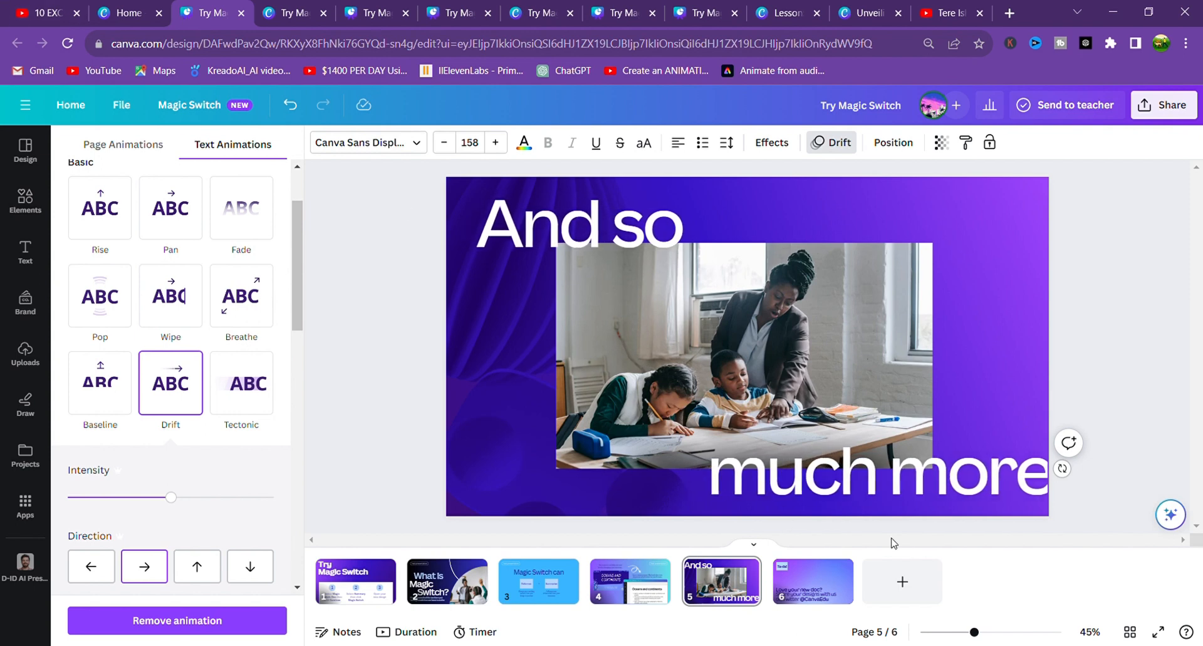
Apply the Drift text animation to the "Love your new doc?" text block on page 6
left_click(811, 594)
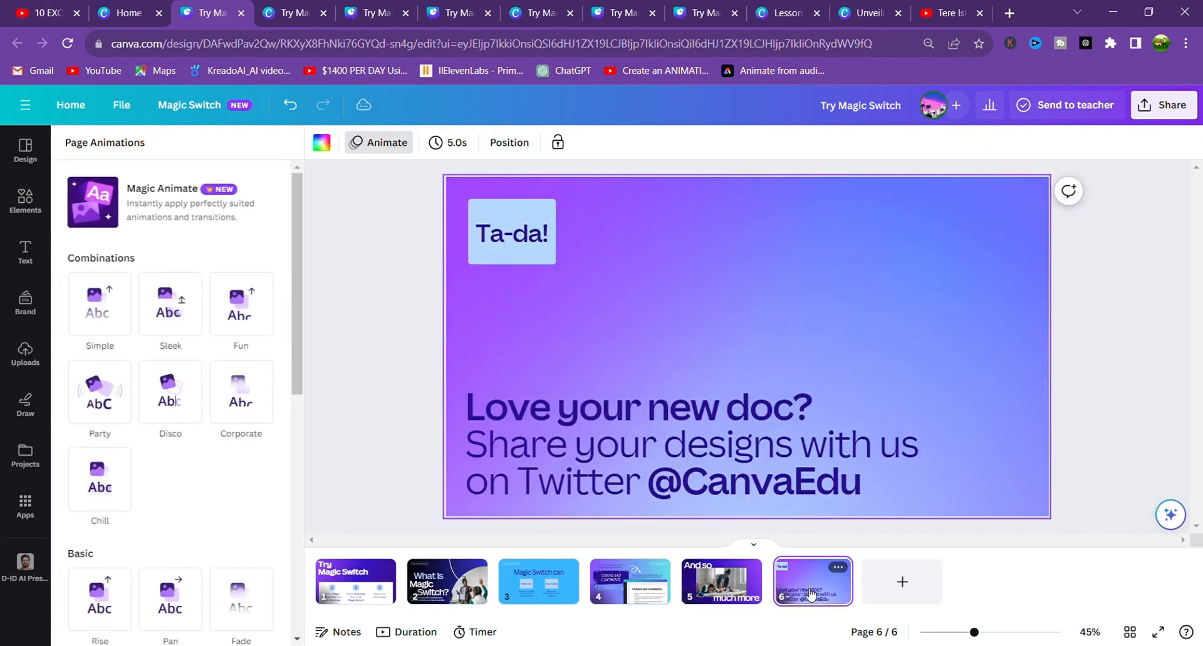
left_click(514, 428)
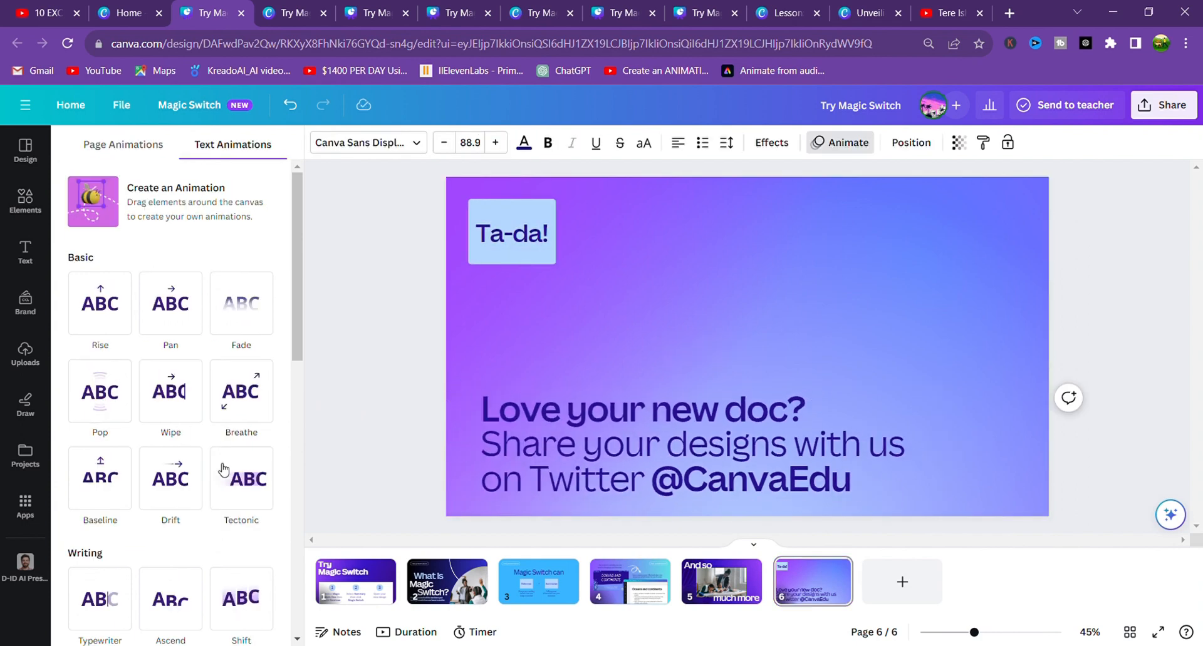
left_click(178, 491)
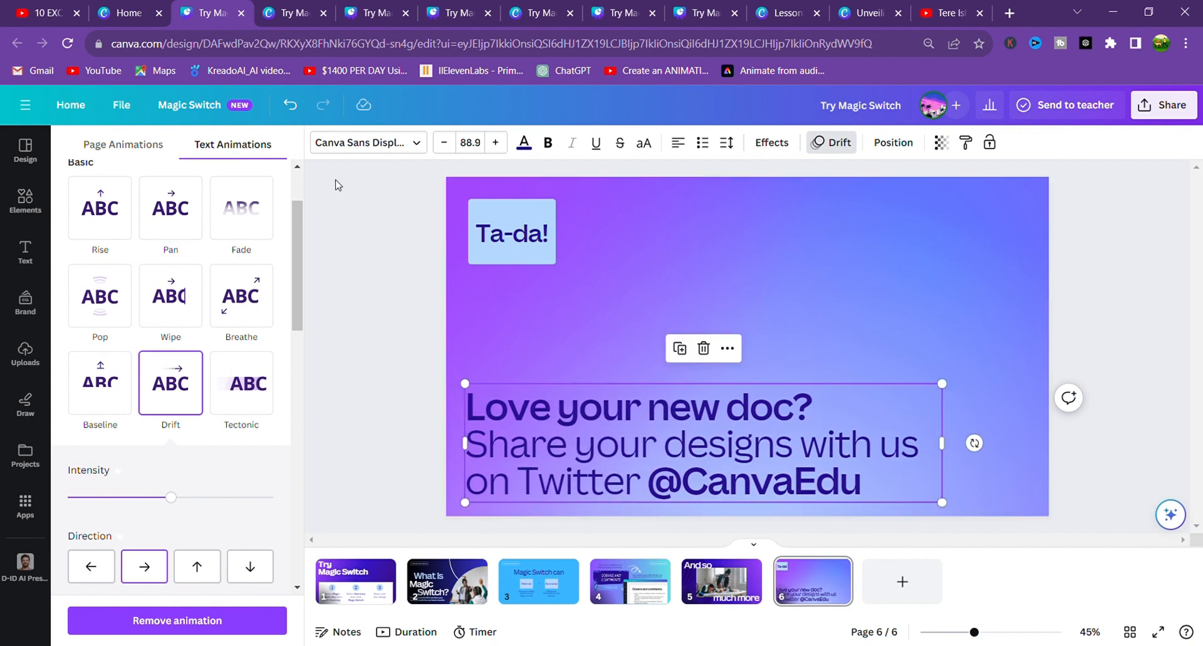
Replace page 6's photo background with the violet-to-turquoise linear gradient (#8c52ff, #5ce1e6) from the document colours
left_click(615, 260)
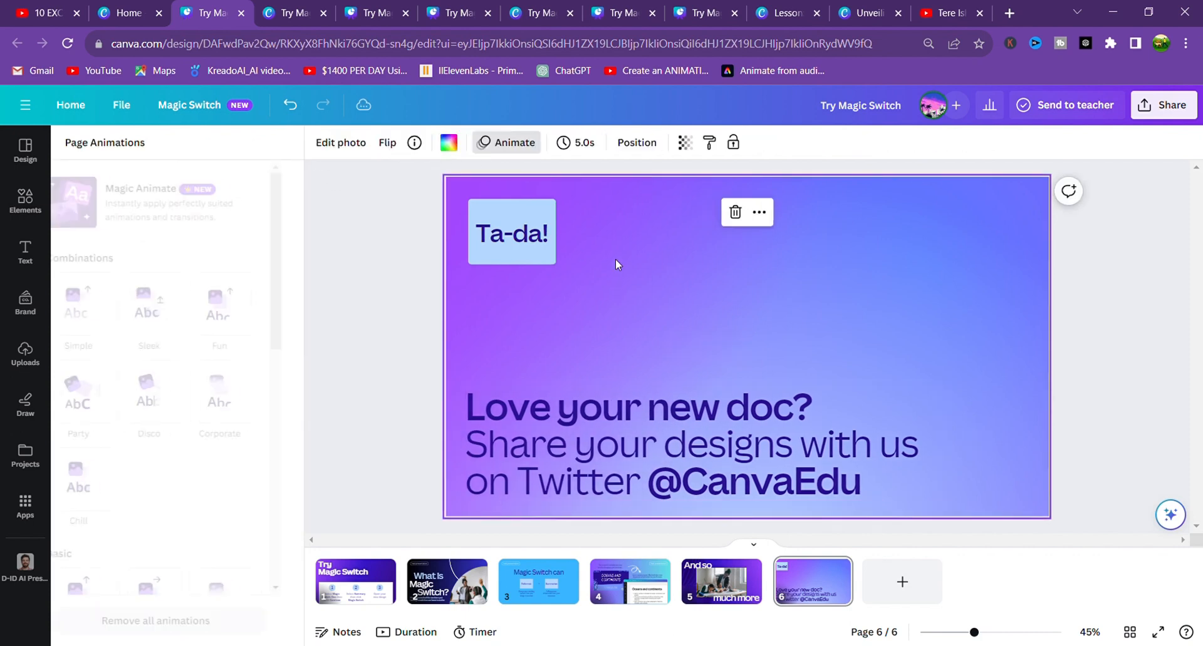
left_click(459, 150)
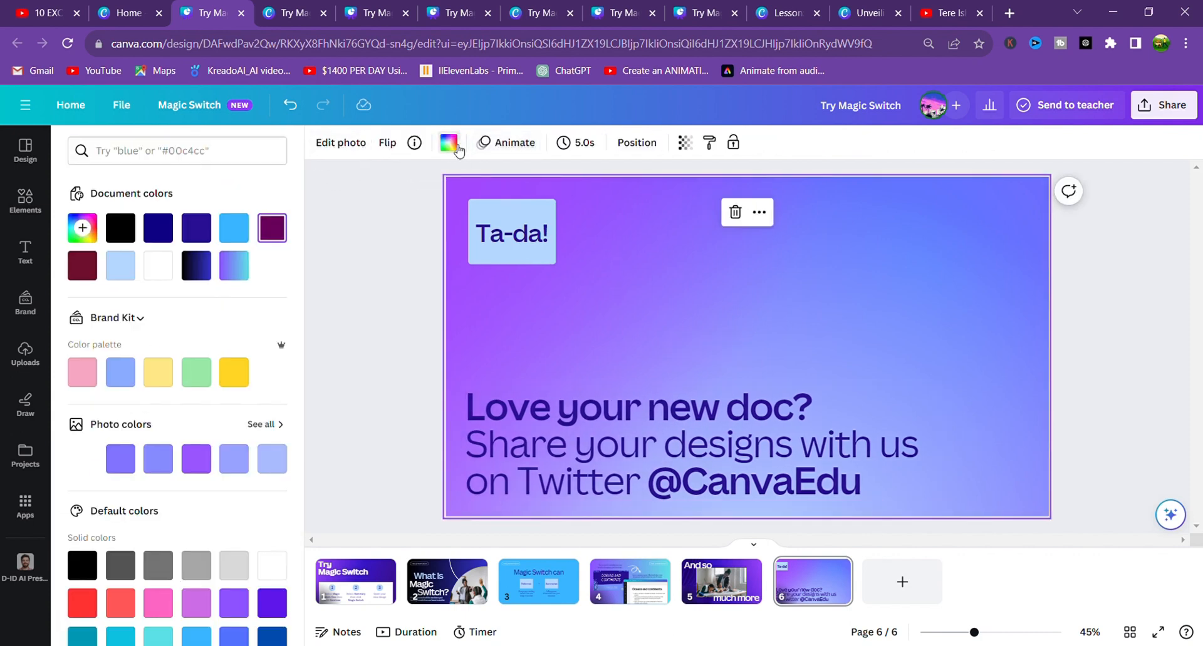
left_click(200, 240)
left_click(235, 267)
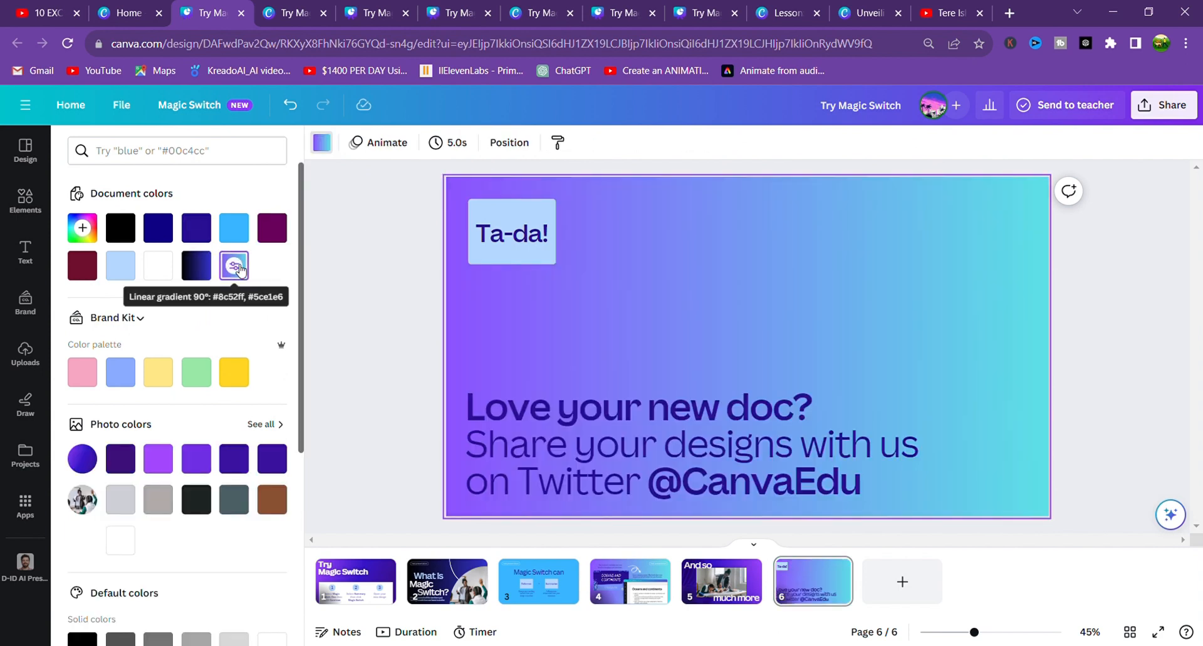
scroll(238, 270, "down", 4)
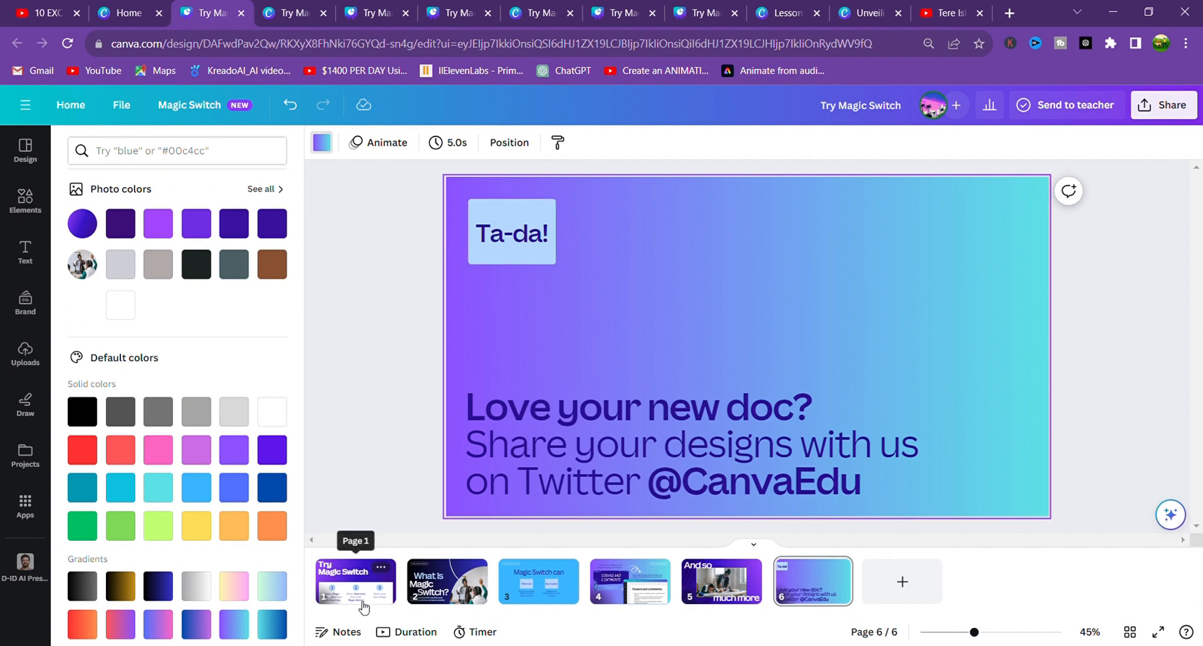
Show the page durations in the timeline and play the presentation's animations from page 2
left_click(387, 634)
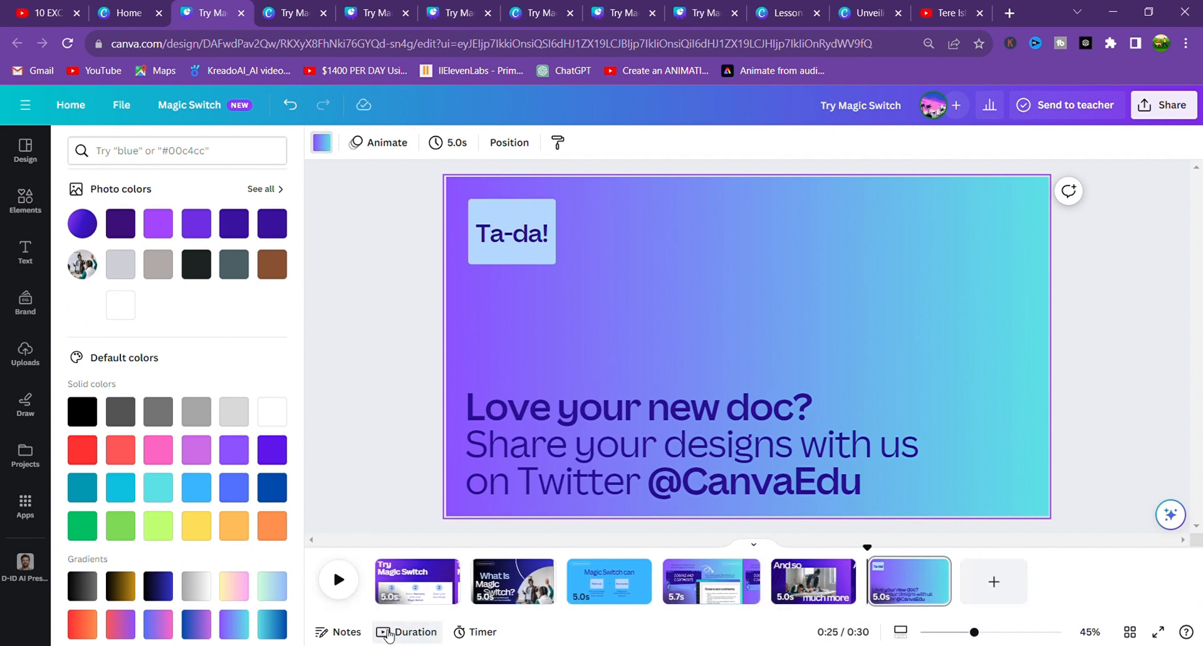
left_click(348, 586)
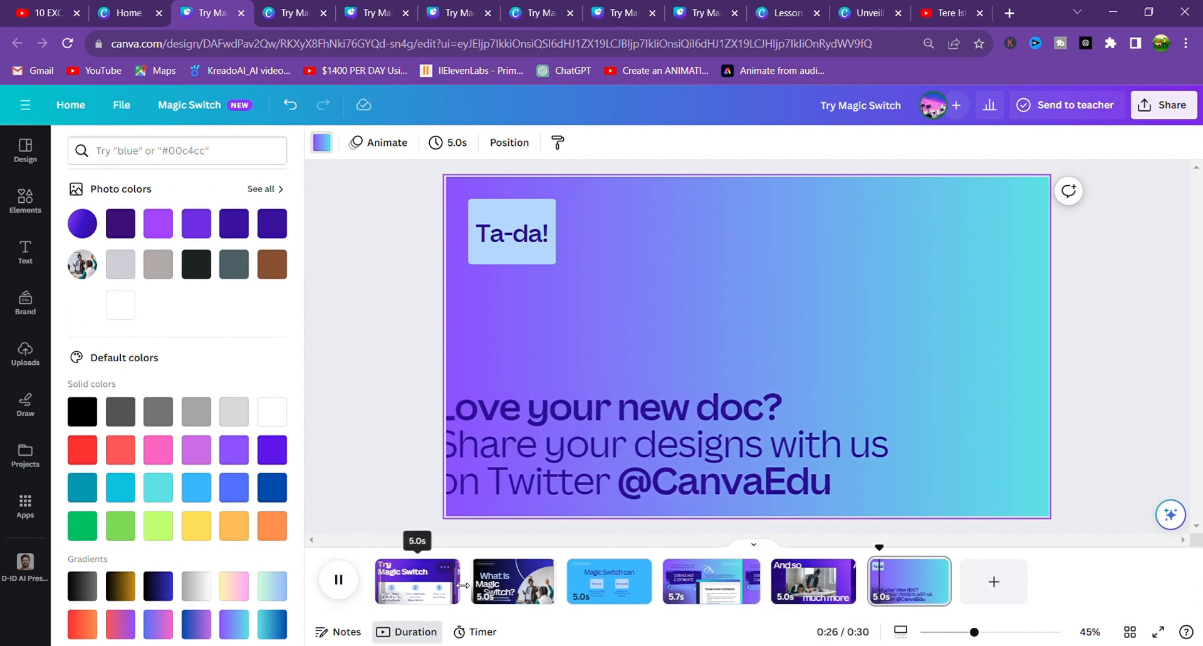
left_click(513, 583)
left_click(338, 579)
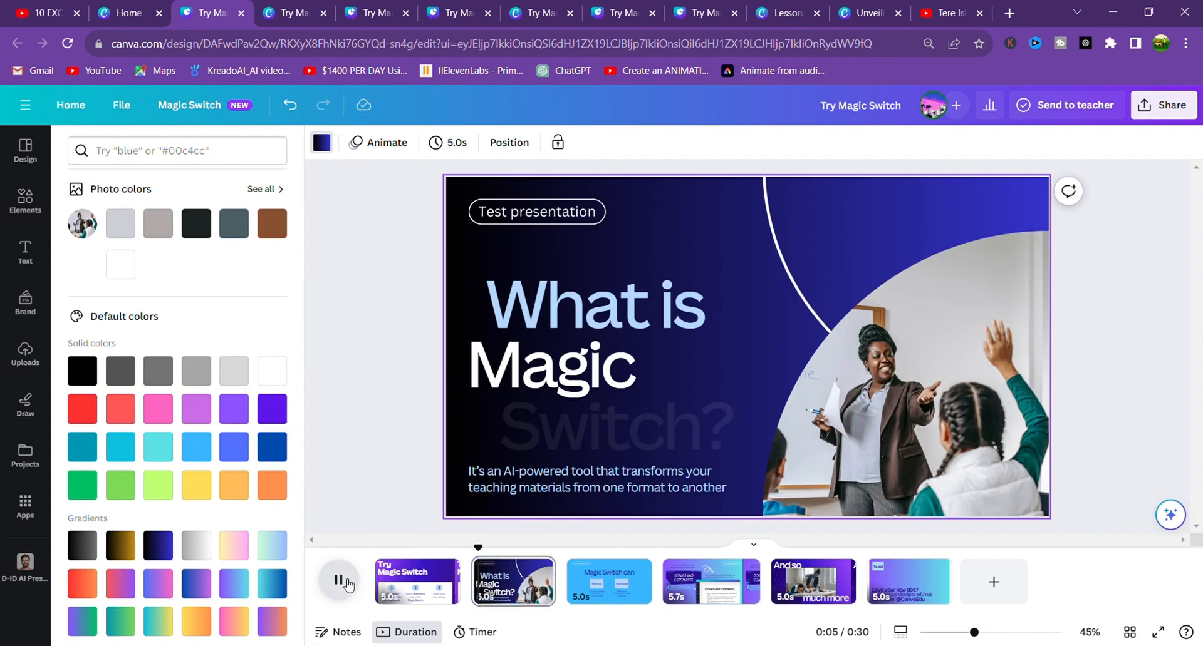